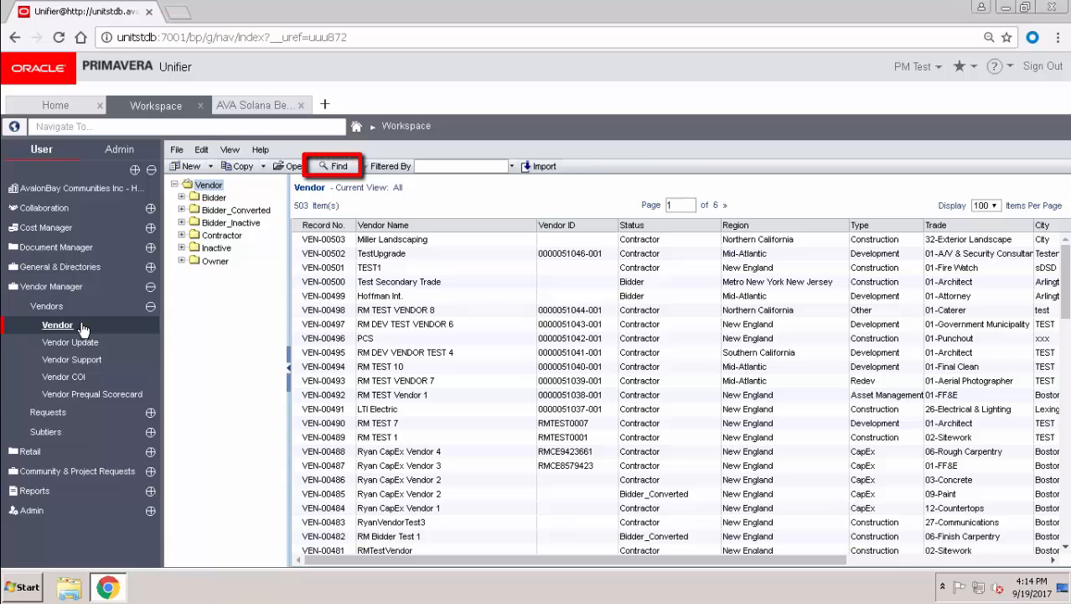
- Search vendors whose names contain 'kb' and select KB Designs
{"action": "left_click", "coordinate": [333, 166]}
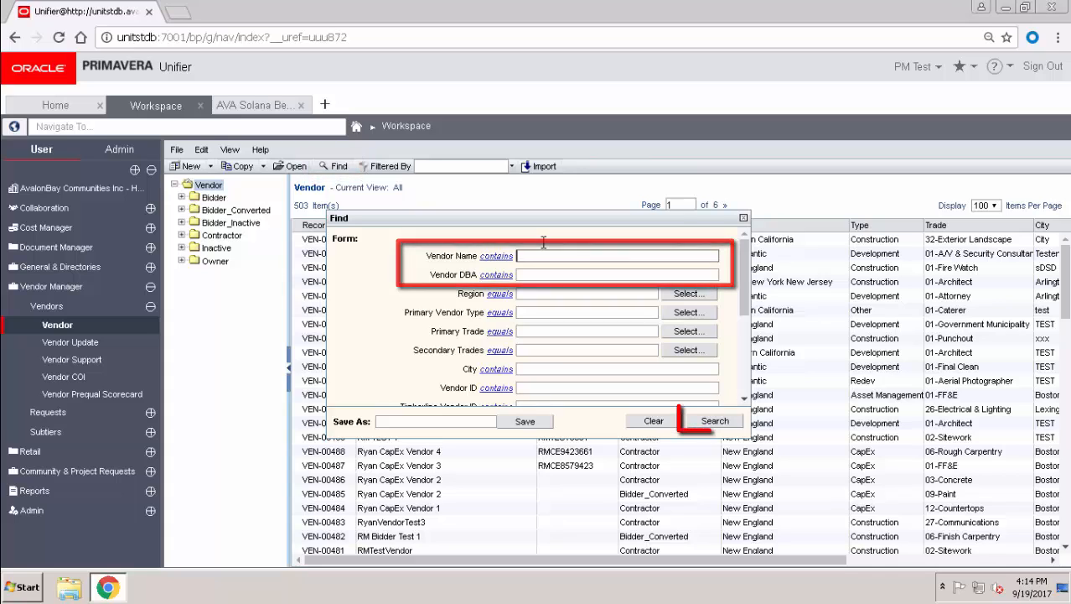
{"action": "type", "text": "kb"}
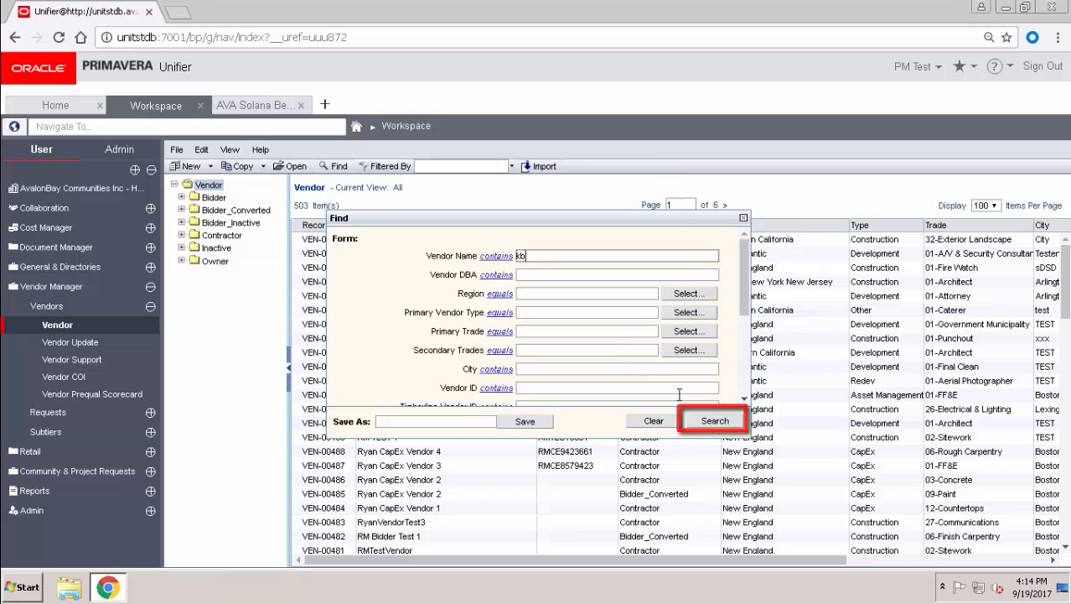
{"action": "left_click", "coordinate": [711, 422]}
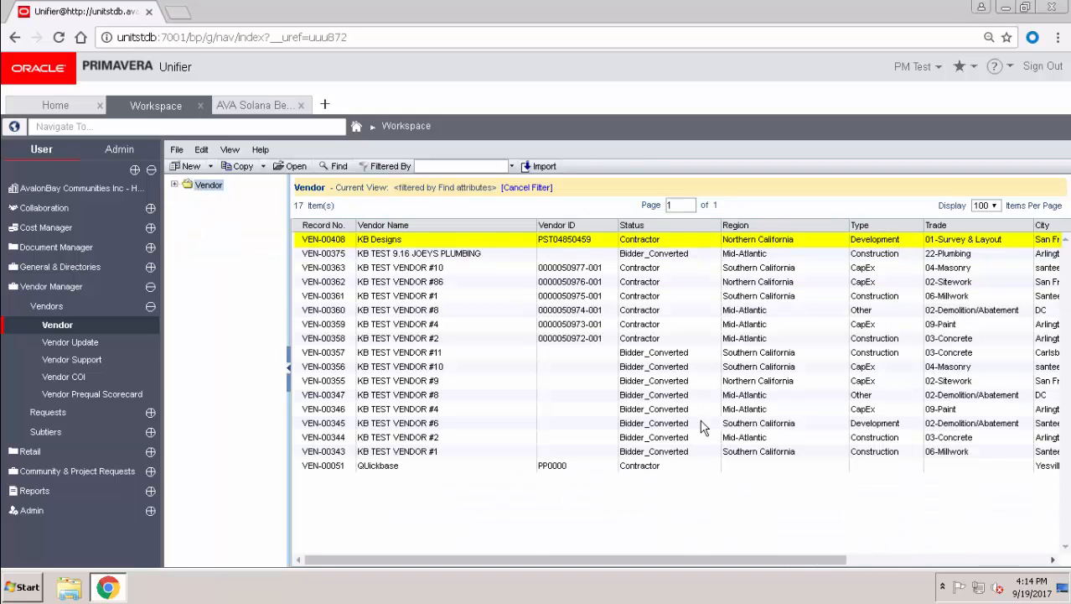
{"action": "left_click", "coordinate": [574, 243]}
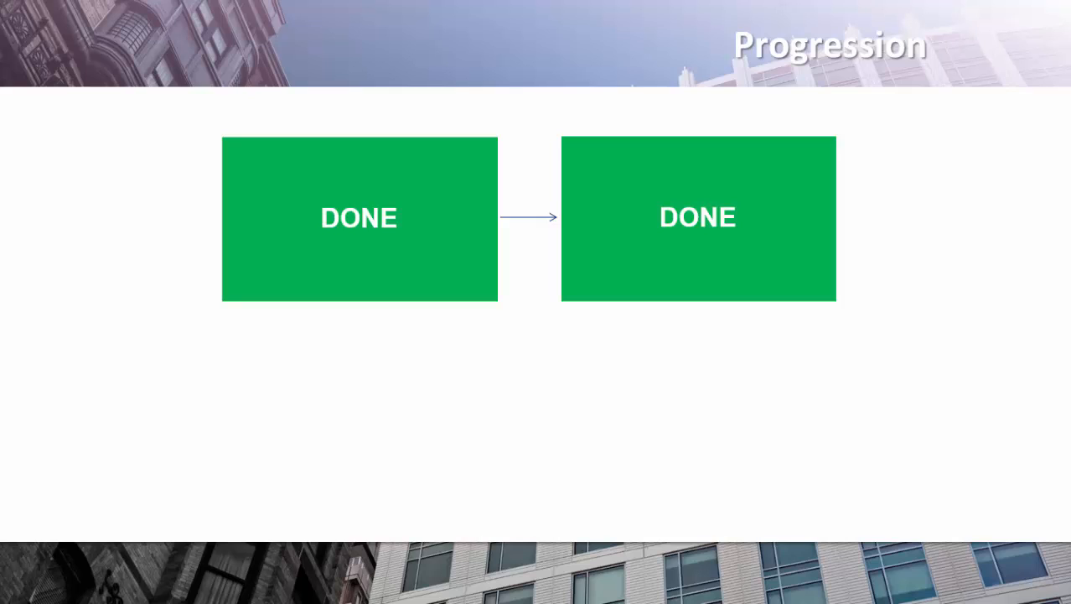
- Advance the Progression slide to the Bid Documents question
{"action": "key", "text": "Right"}
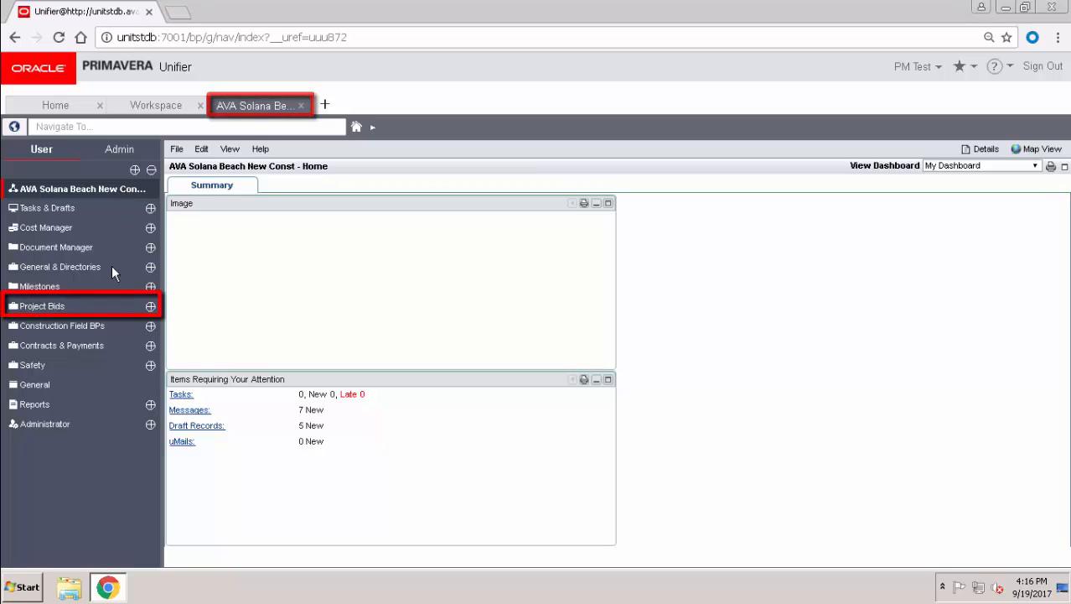
- Open the Bid Documents log under Project Bids > Bid Information and start a new record
{"action": "left_click", "coordinate": [77, 307]}
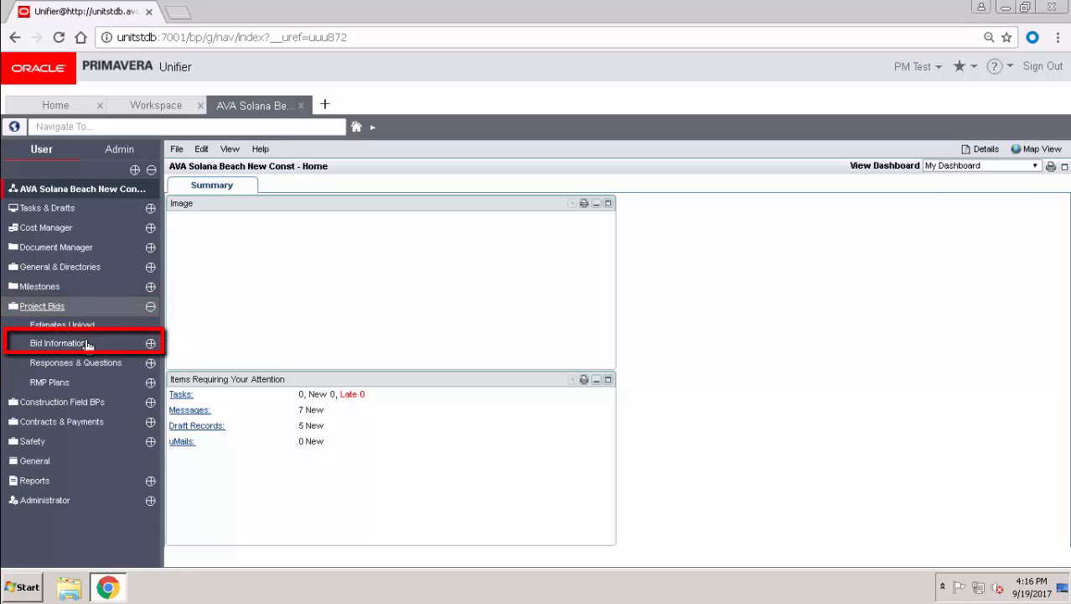
{"action": "left_click", "coordinate": [87, 344]}
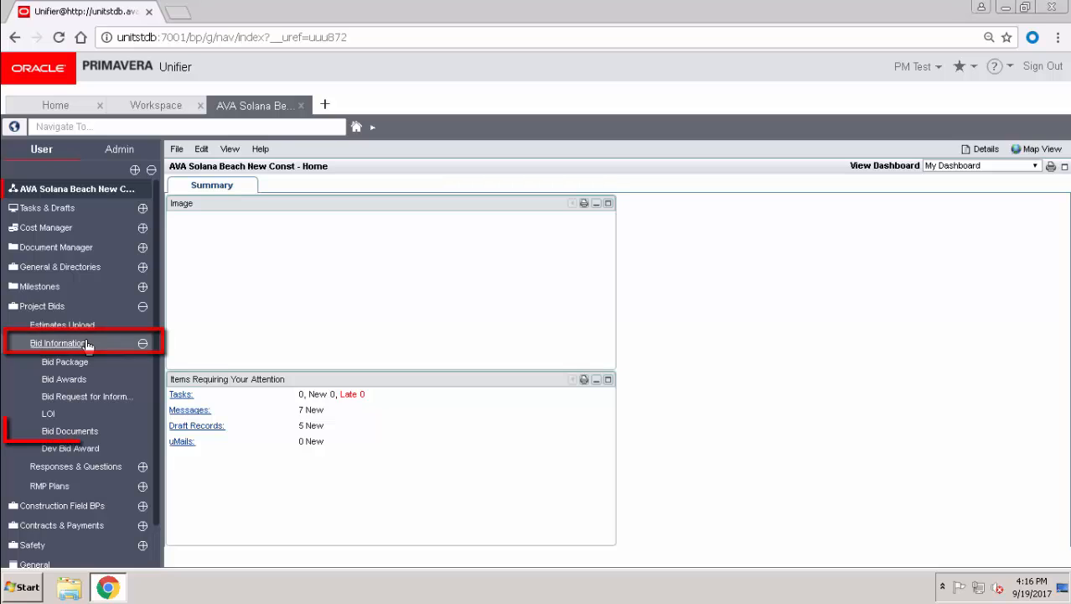
{"action": "left_click", "coordinate": [92, 430]}
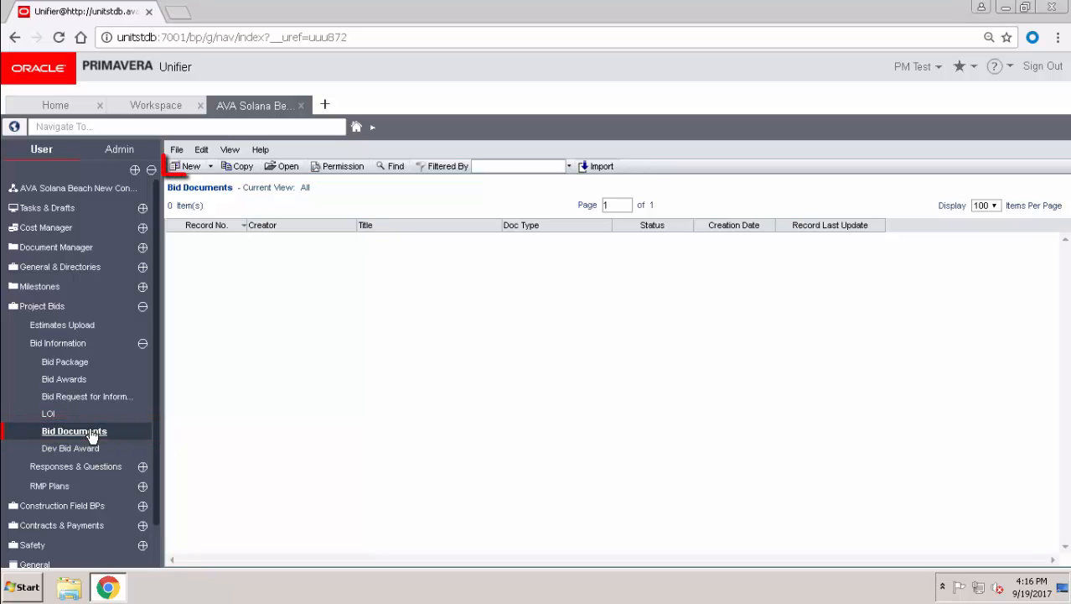
{"action": "left_click", "coordinate": [188, 167]}
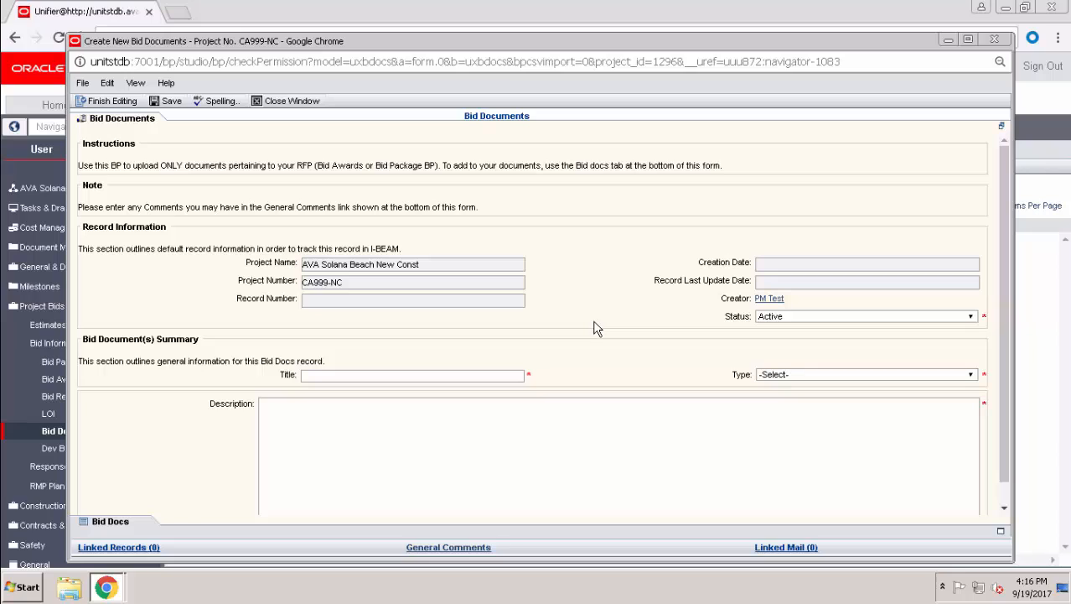
- Title the record 'Bid Package Documents', set type Bid Docs, and add the attachments description
{"action": "left_click", "coordinate": [497, 376]}
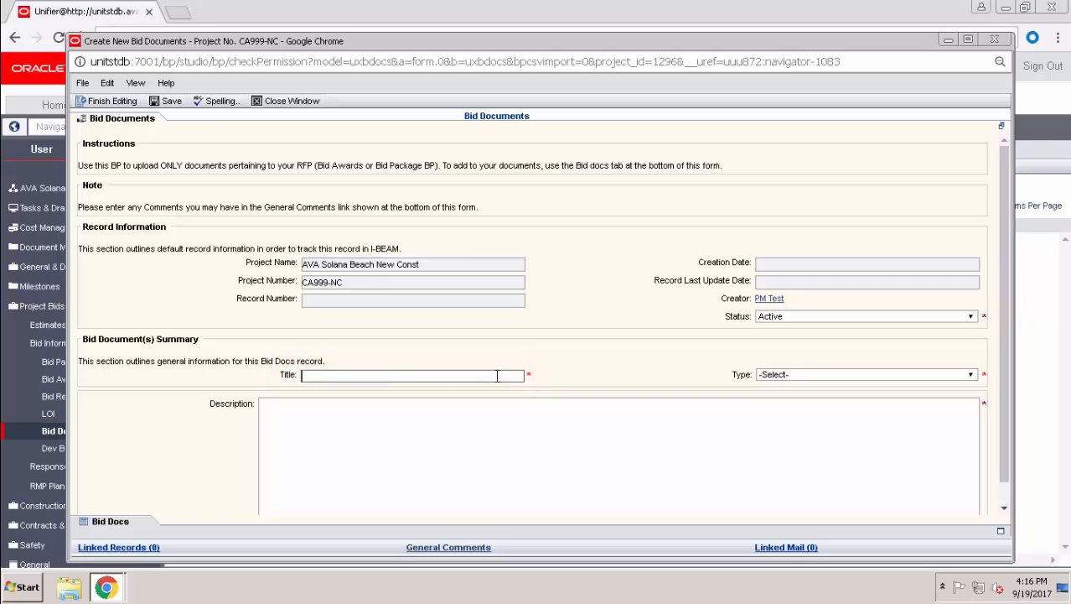
{"action": "type", "text": "Bid Package Documents"}
{"action": "left_click", "coordinate": [767, 379]}
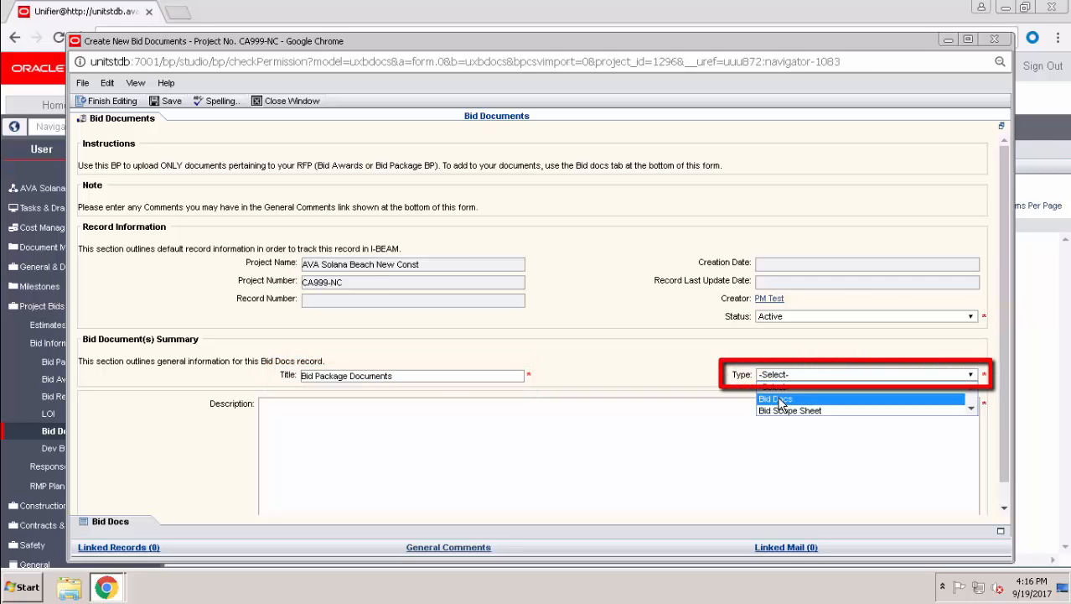
{"action": "left_click", "coordinate": [778, 393]}
{"action": "left_click", "coordinate": [751, 431]}
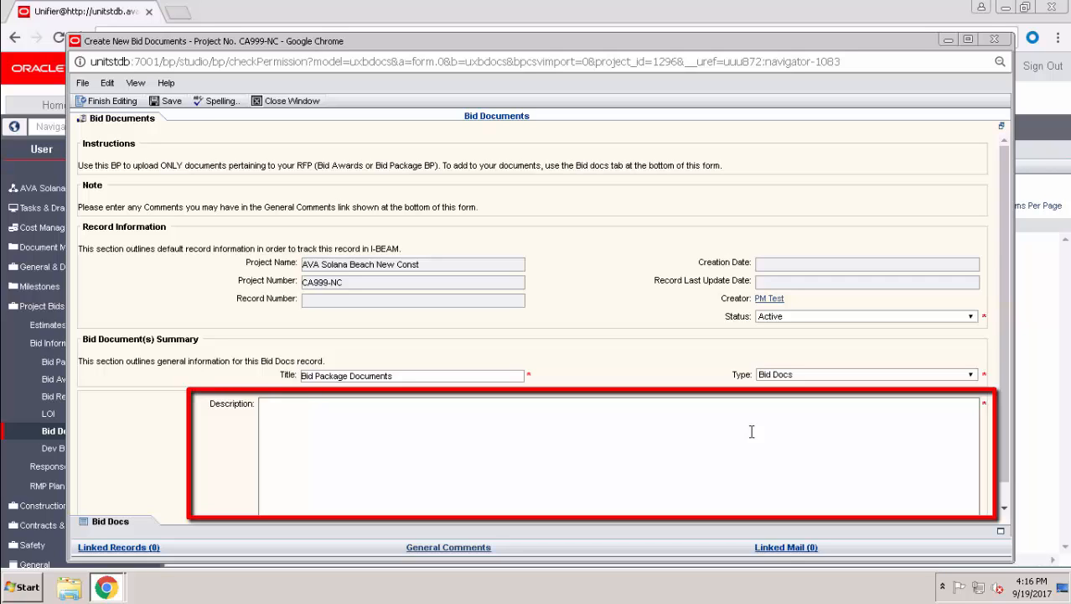
{"action": "type", "text": "In the attachments you'll find xxxxxxxxx"}
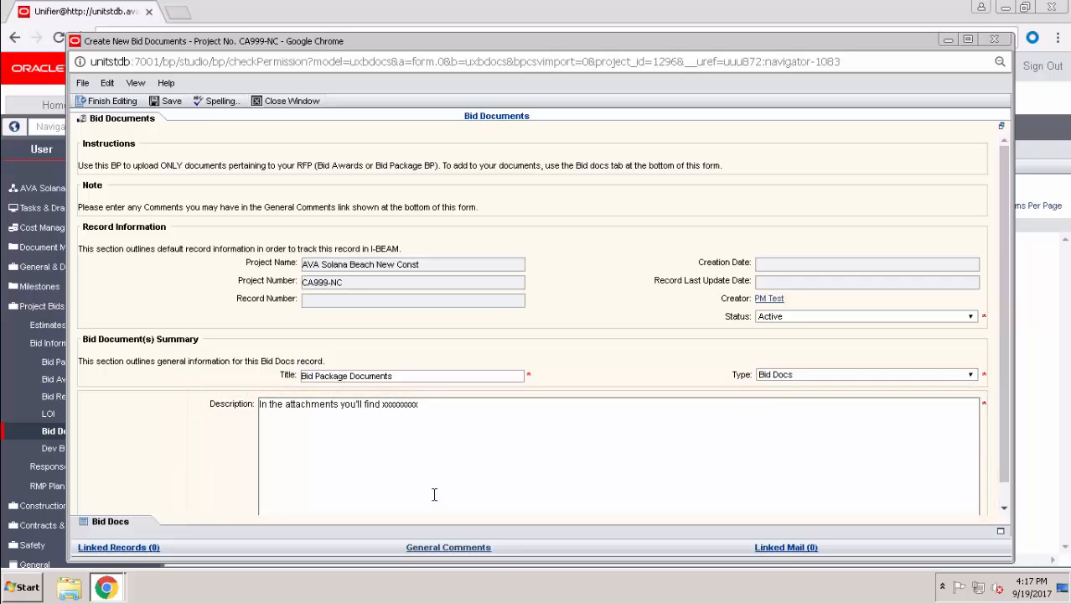
{"action": "left_click", "coordinate": [130, 525]}
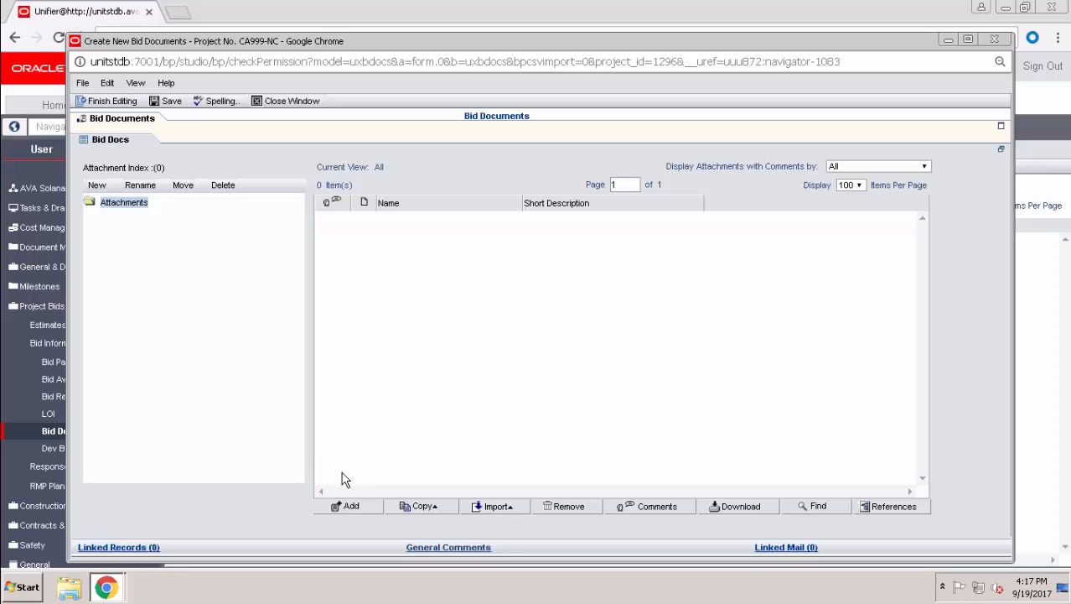
- Attach the 20160304 Bid Documents zip from the computer, described as 'Bid Package for Solana Beach'
{"action": "left_click", "coordinate": [351, 506]}
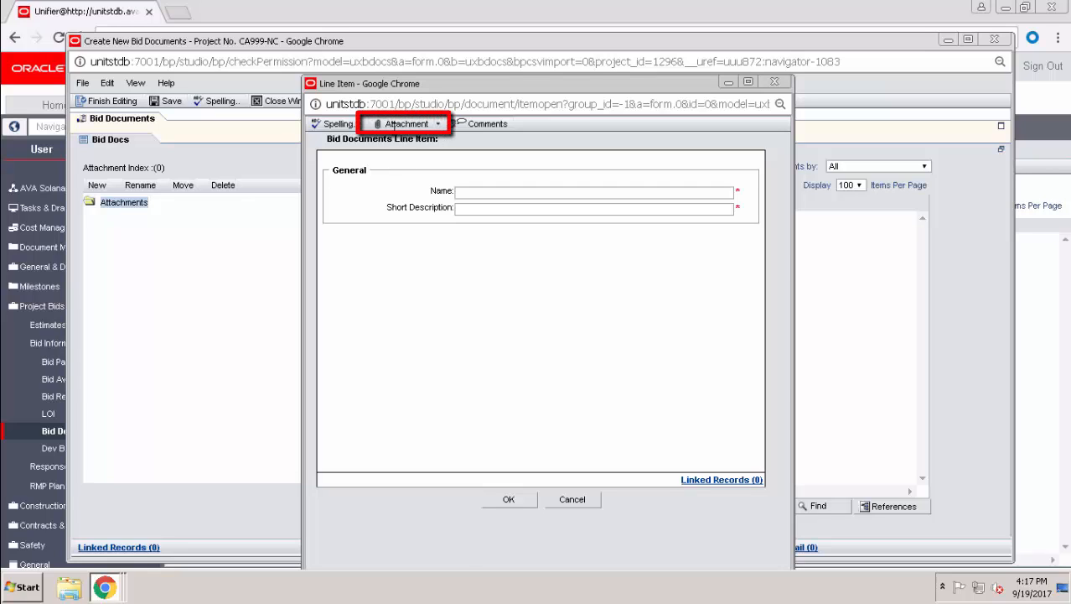
{"action": "left_click", "coordinate": [394, 126]}
{"action": "mouse_move", "coordinate": [419, 135]}
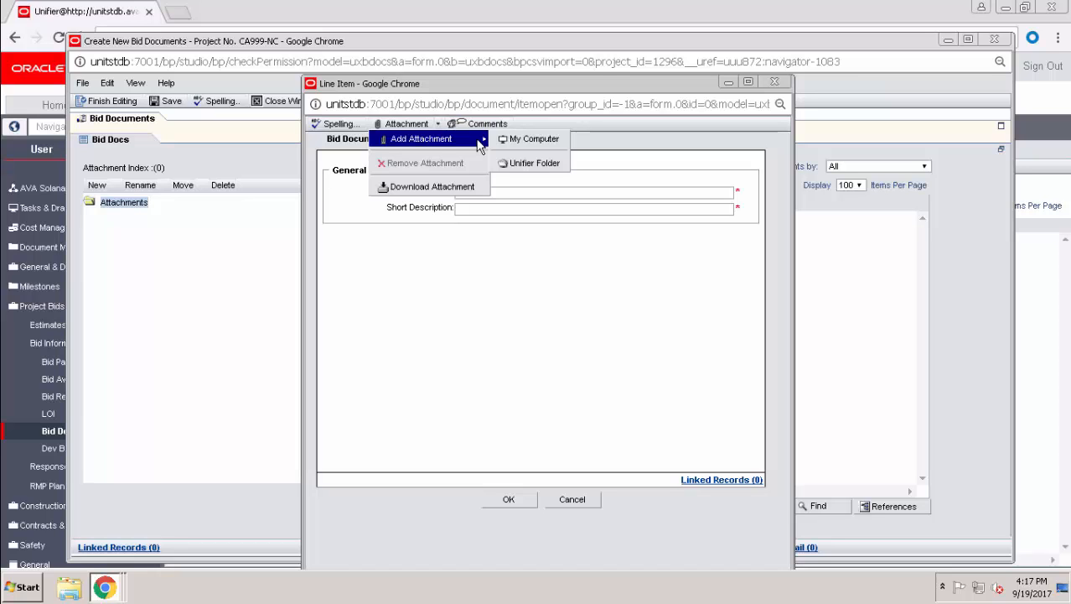
{"action": "left_click", "coordinate": [527, 141]}
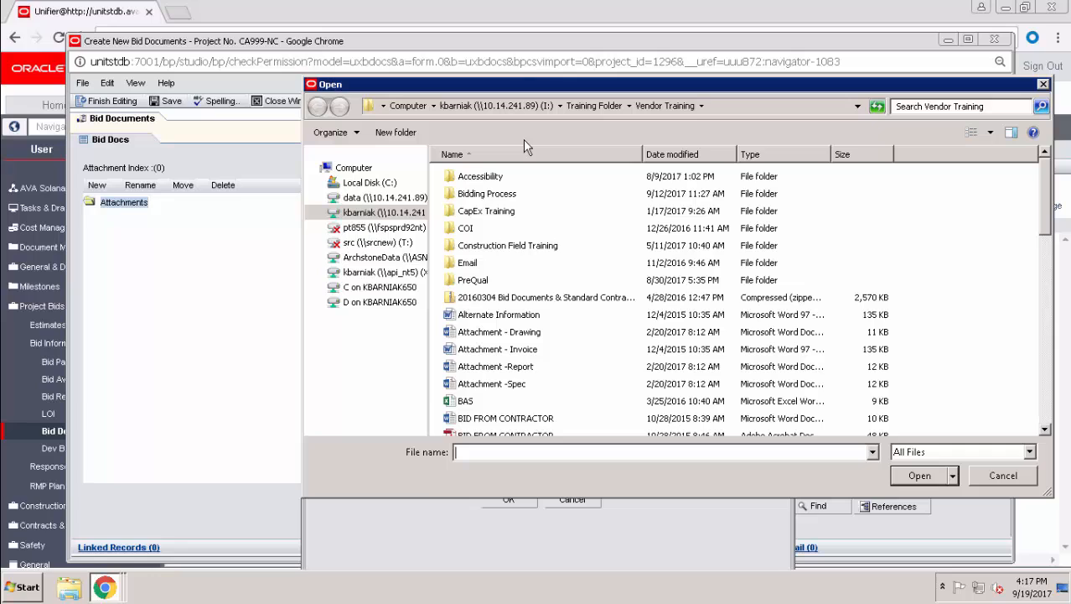
{"action": "left_click", "coordinate": [553, 298]}
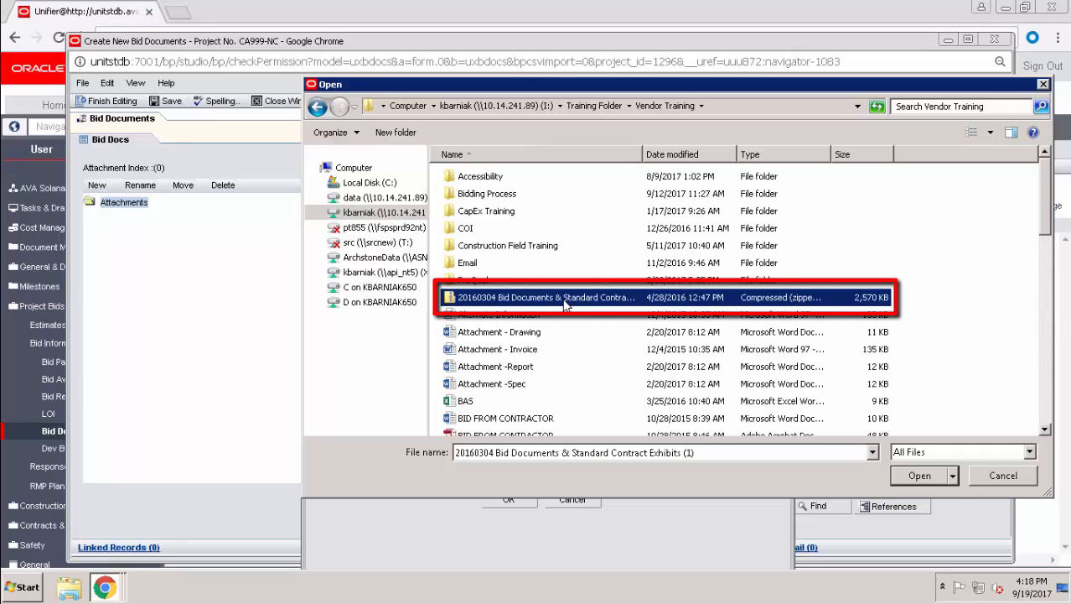
{"action": "double_click", "coordinate": [564, 304]}
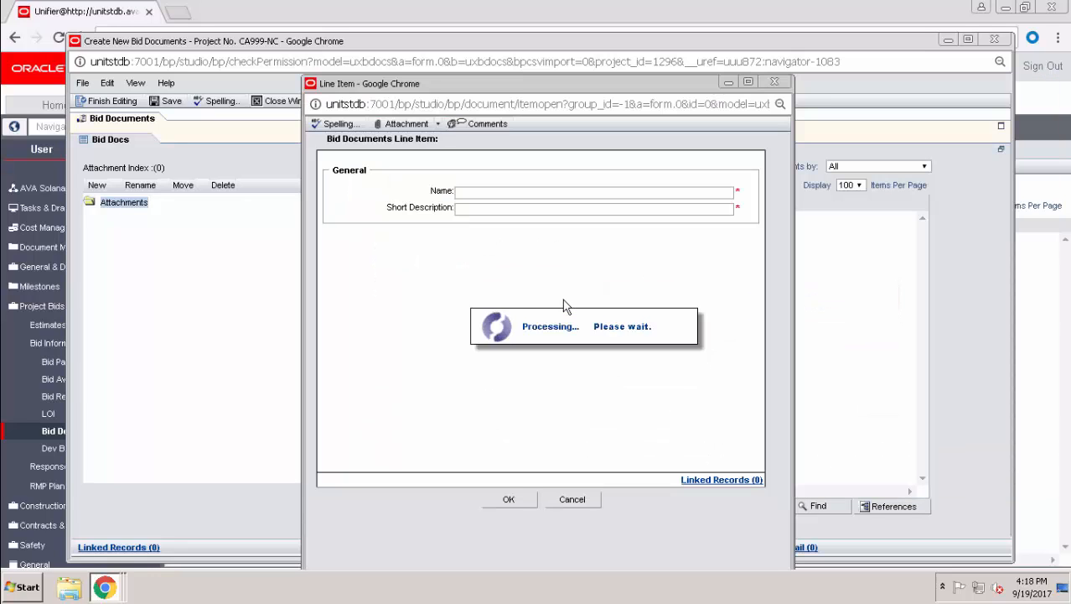
{"action": "left_click", "coordinate": [543, 206]}
{"action": "type", "text": "Bid Package for Solana Beach"}
{"action": "left_click", "coordinate": [509, 499]}
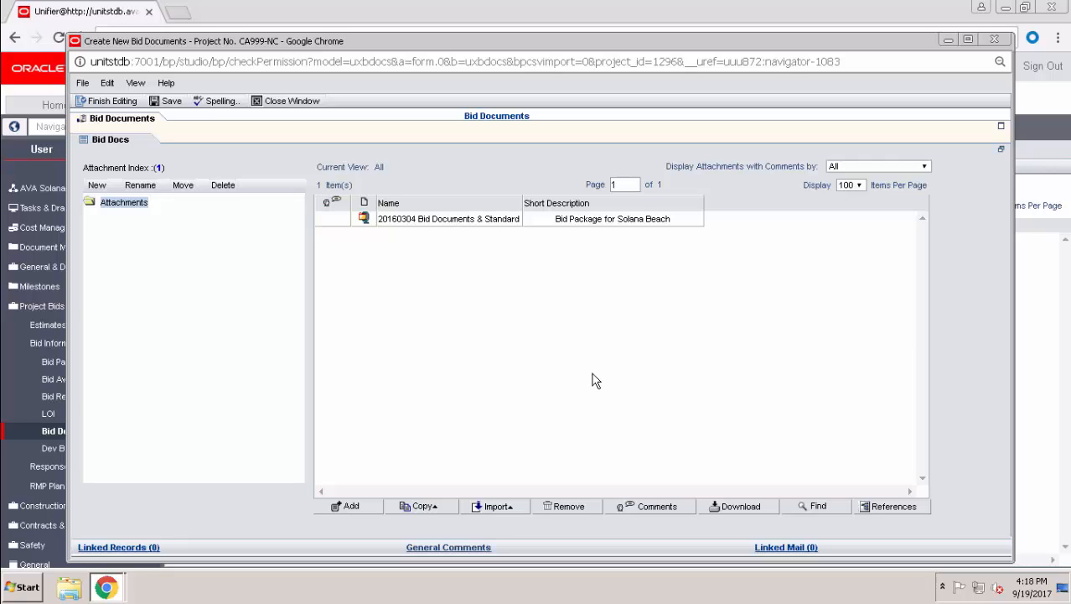
- Attach Exhibit 1.pdf from the Bidding Process folder, described as 'Safety Requirements'
{"action": "left_click", "coordinate": [352, 507]}
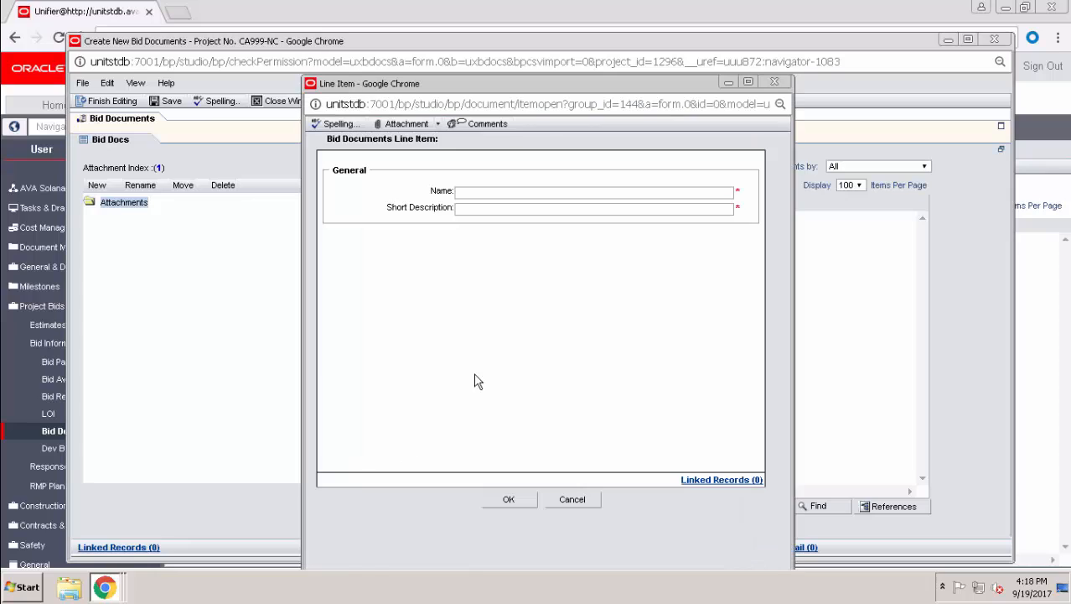
{"action": "left_click", "coordinate": [413, 126]}
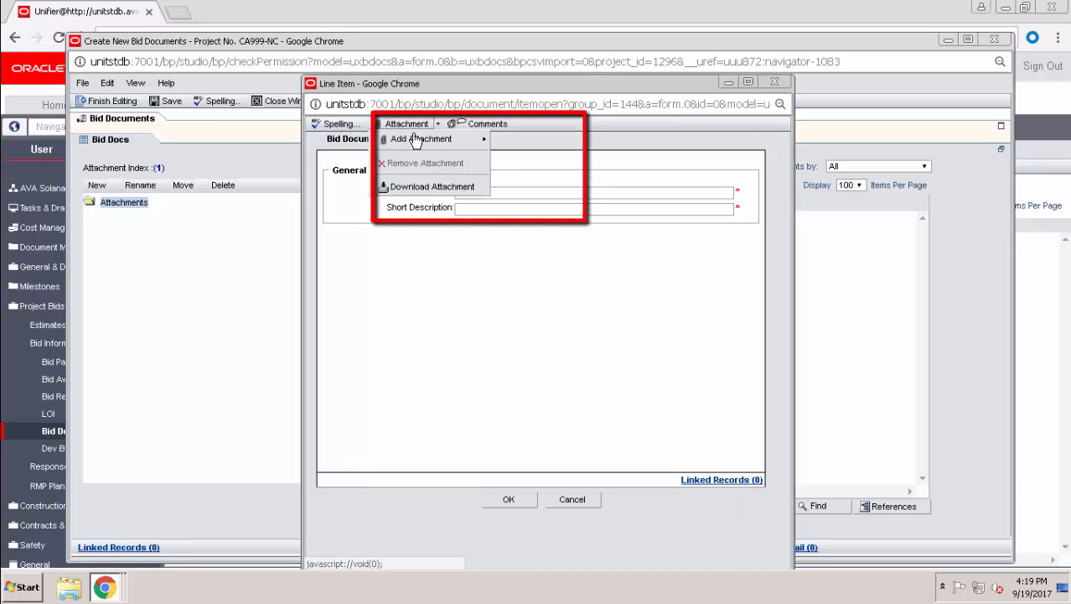
{"action": "mouse_move", "coordinate": [415, 142]}
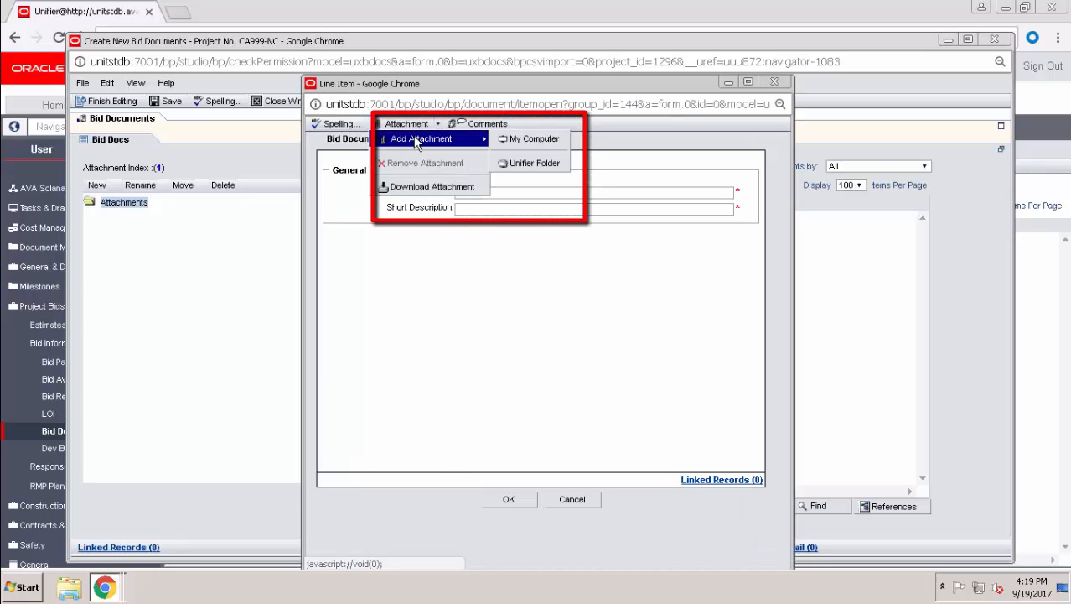
{"action": "left_click", "coordinate": [521, 140]}
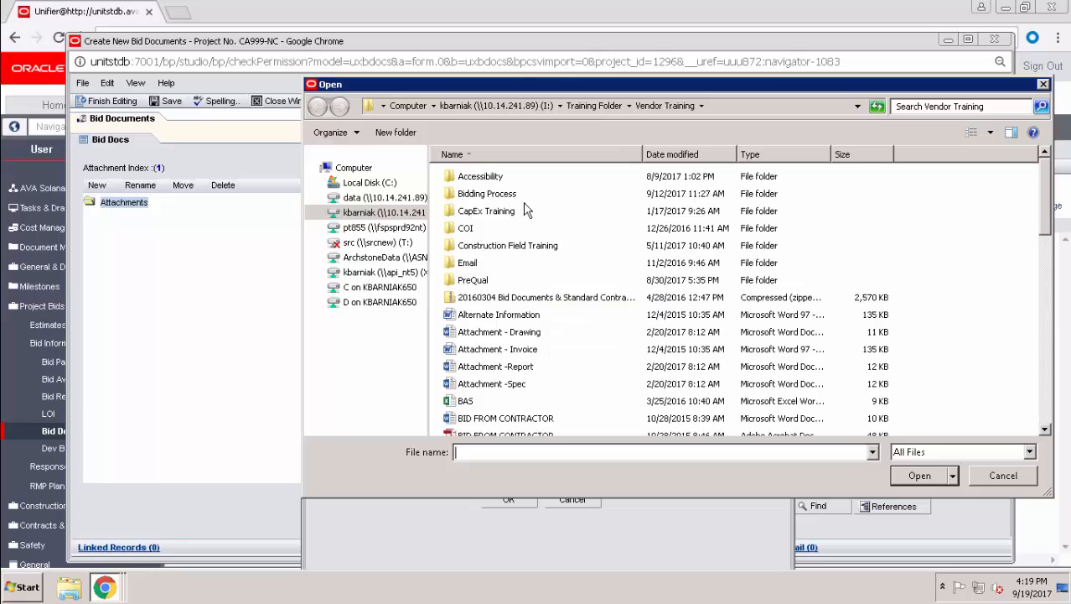
{"action": "double_click", "coordinate": [512, 195]}
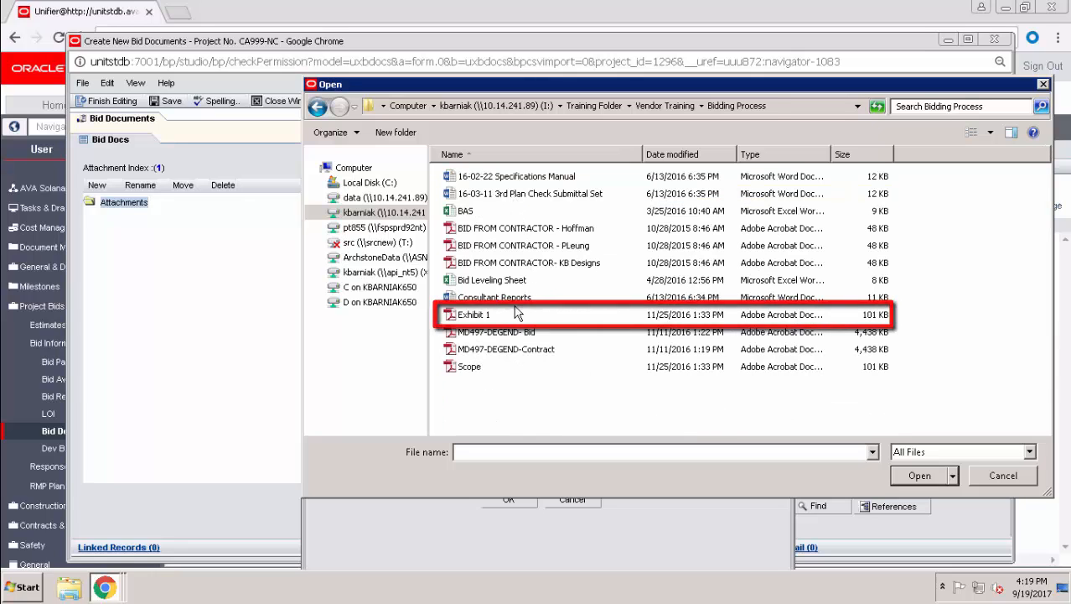
{"action": "double_click", "coordinate": [486, 314]}
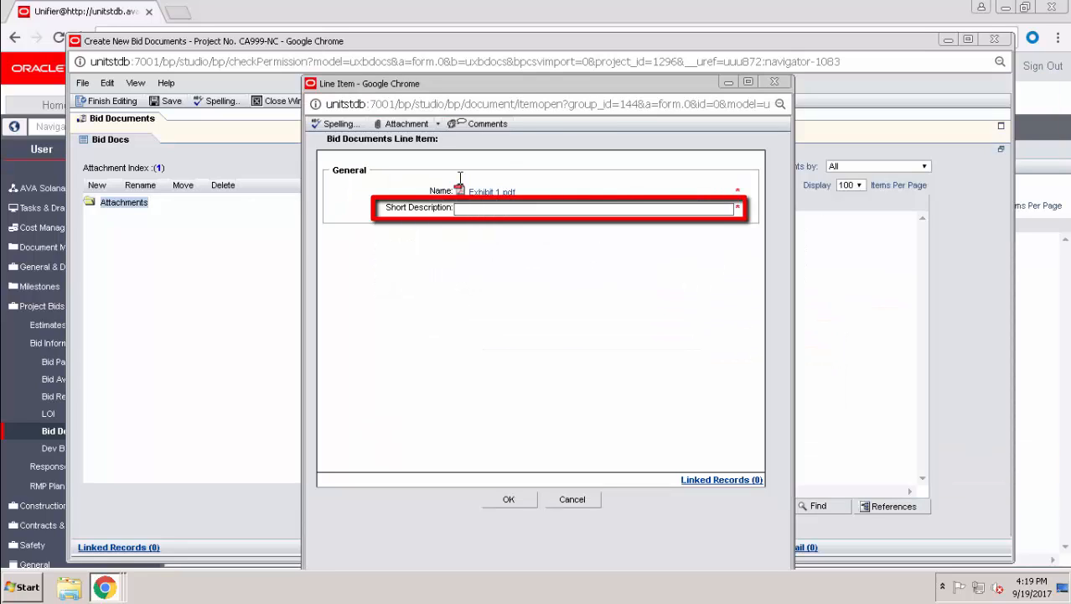
{"action": "type", "text": "Safety Requirements"}
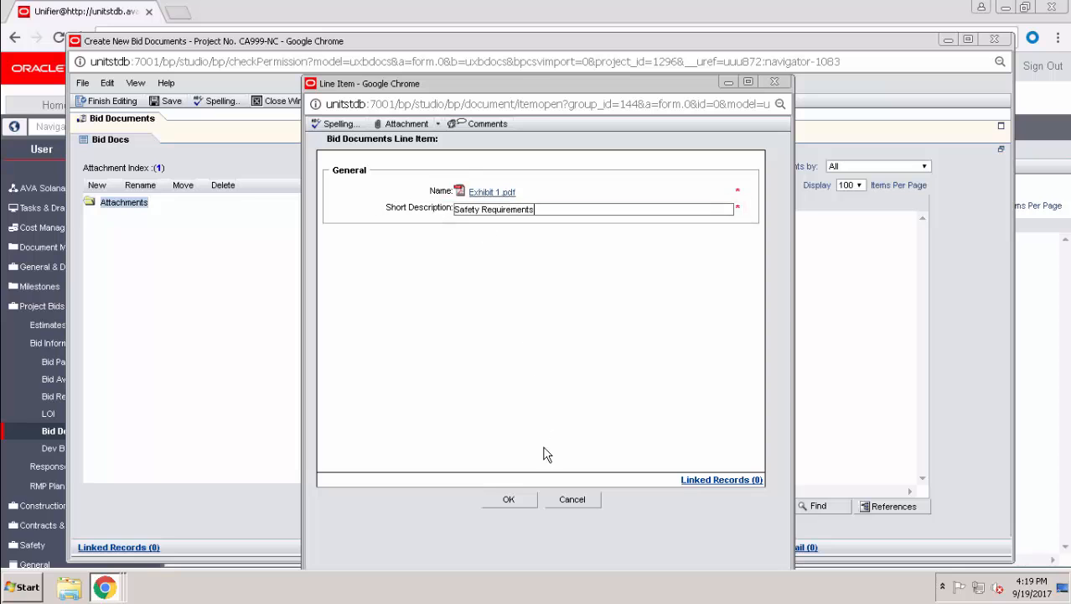
{"action": "left_click", "coordinate": [526, 500]}
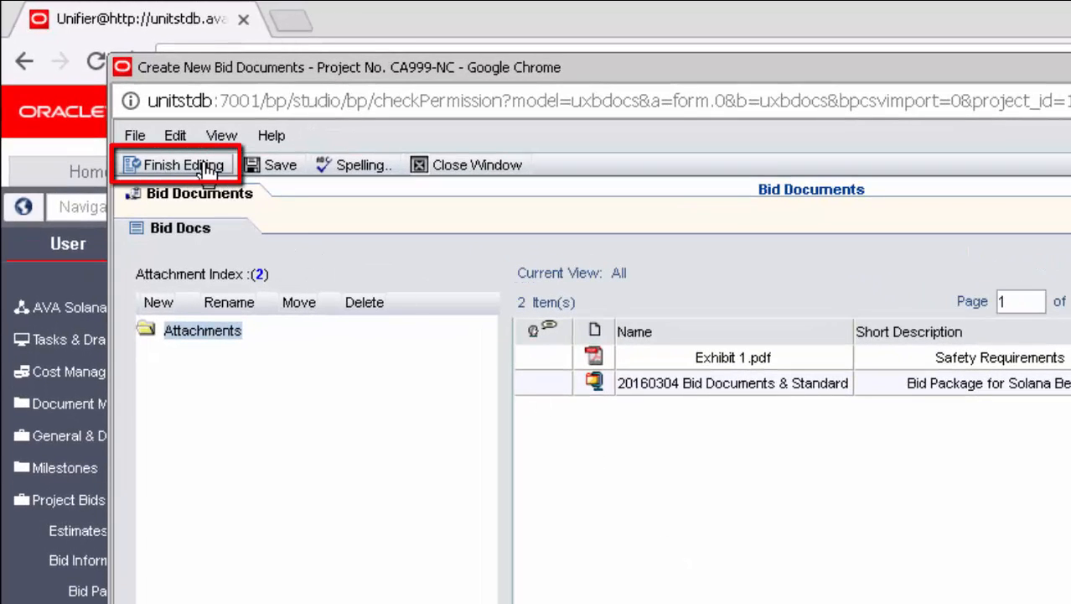
- Finish editing the Bid Documents record
{"action": "left_click", "coordinate": [207, 167]}
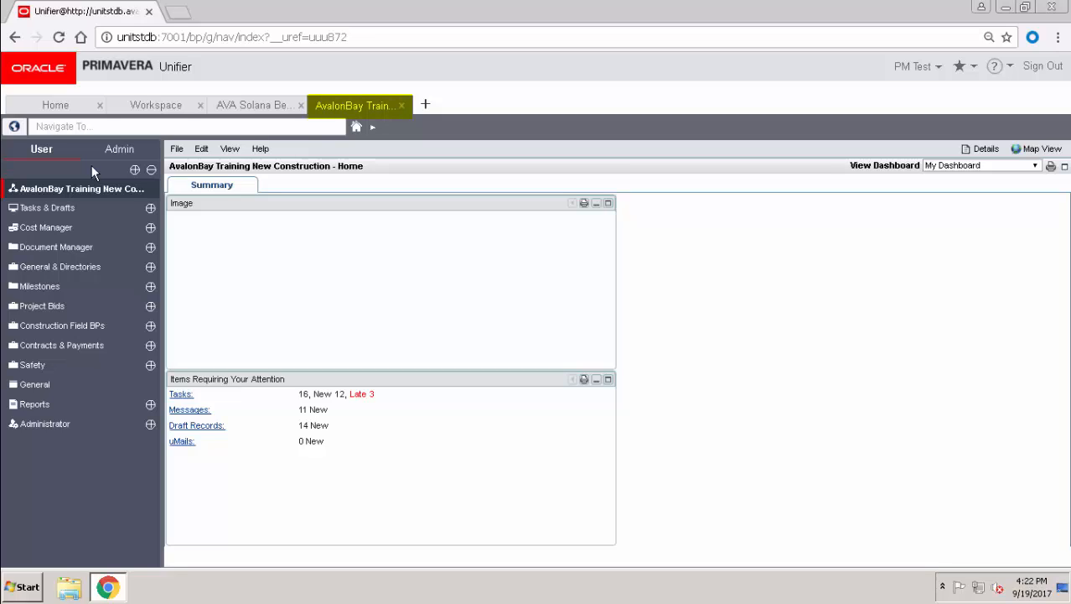
- Open the Bid Awards log, expand Class III, sort by title and select 26 - Electrical Bid Package
{"action": "left_click", "coordinate": [58, 313]}
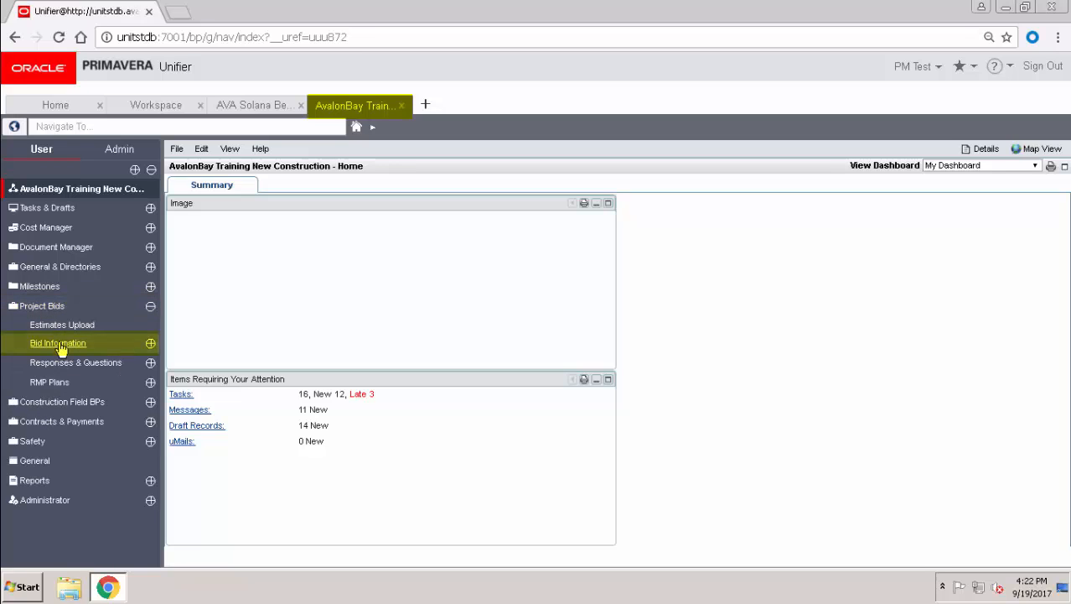
{"action": "left_click", "coordinate": [60, 345]}
{"action": "left_click", "coordinate": [72, 380]}
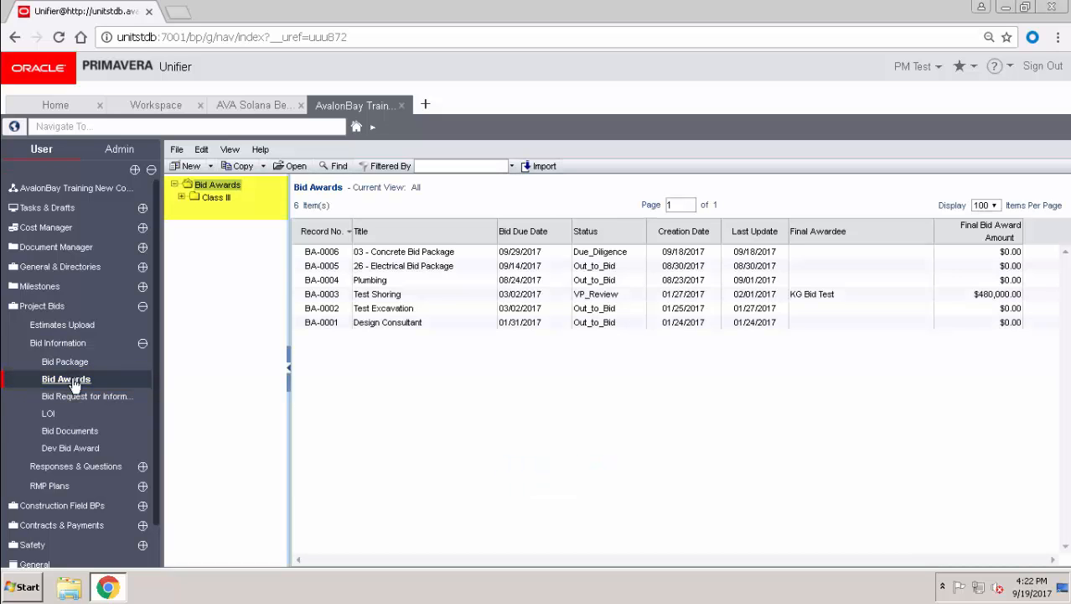
{"action": "left_click", "coordinate": [181, 197]}
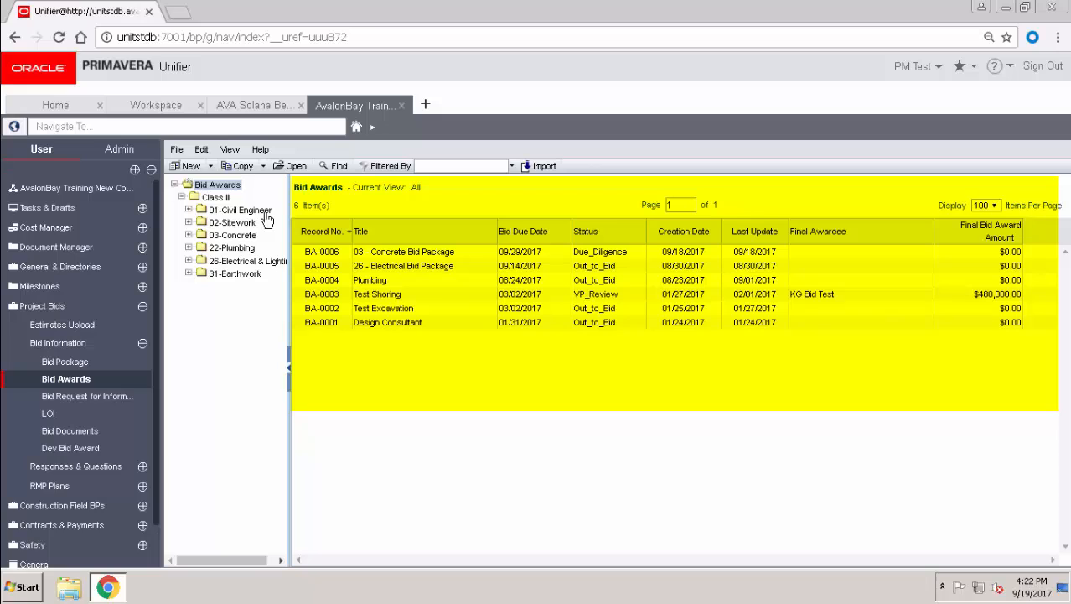
{"action": "left_click", "coordinate": [369, 232]}
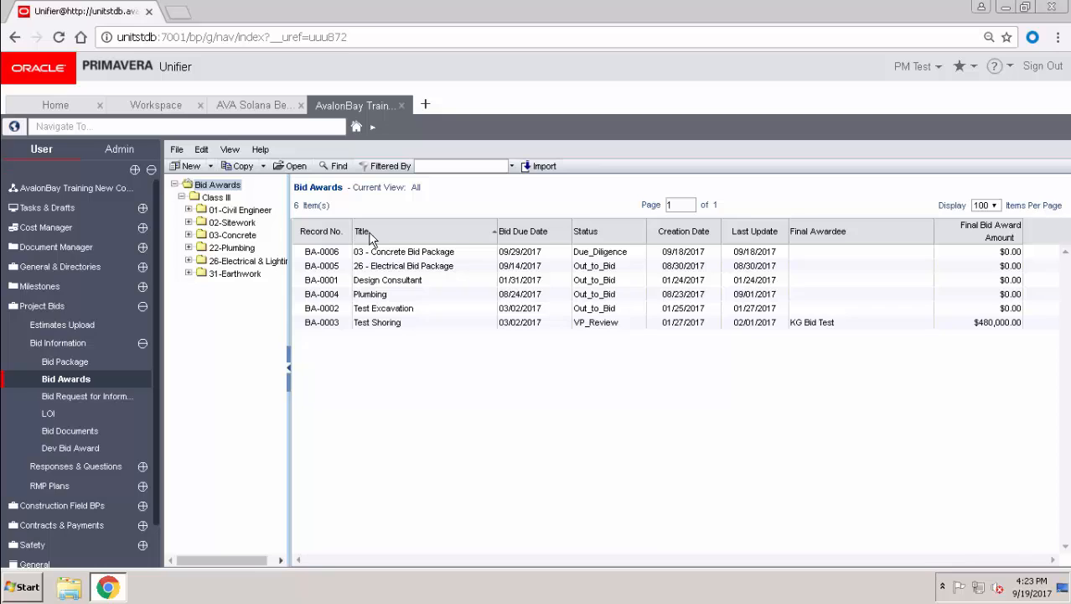
{"action": "left_click", "coordinate": [417, 270]}
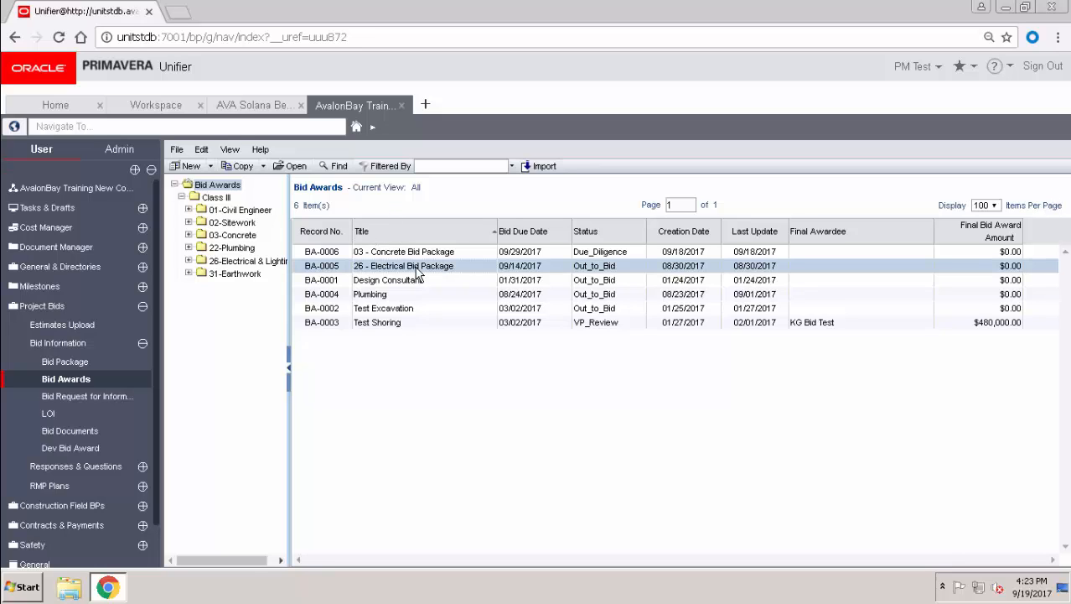
- Open the 26 - Electrical Bid Package award, expand its Bid Award section and scroll the form
{"action": "double_click", "coordinate": [416, 270]}
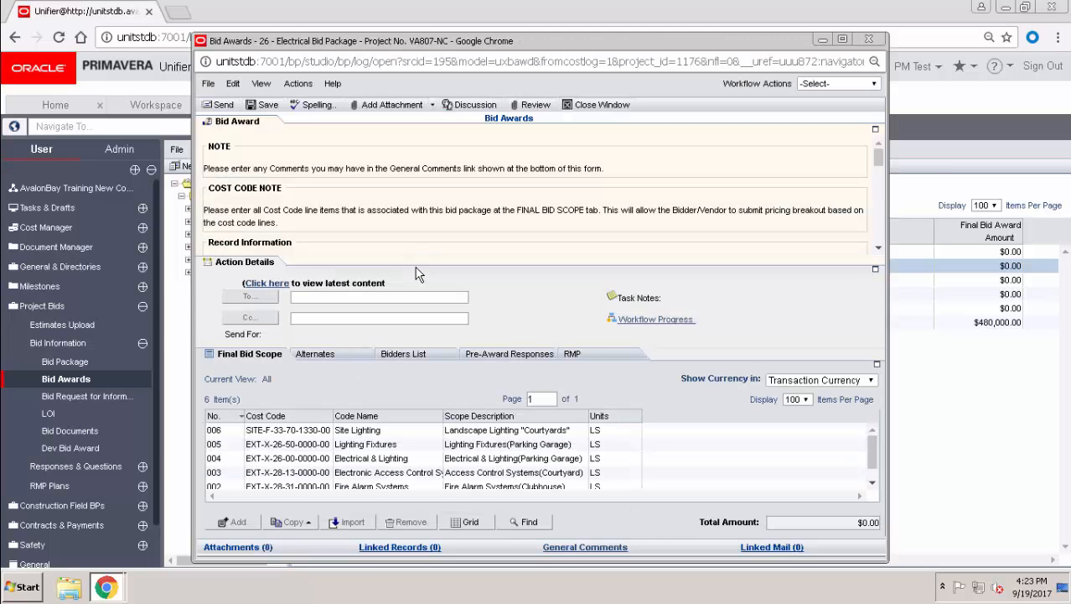
{"action": "left_click", "coordinate": [248, 130]}
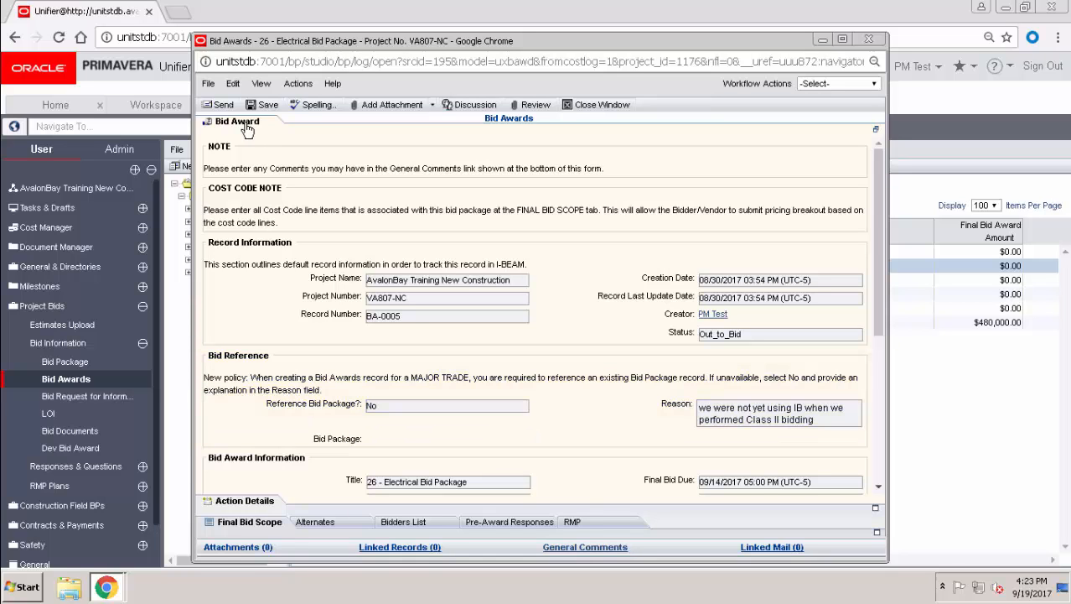
{"action": "left_click_drag", "start_coordinate": [880, 183], "coordinate": [881, 400]}
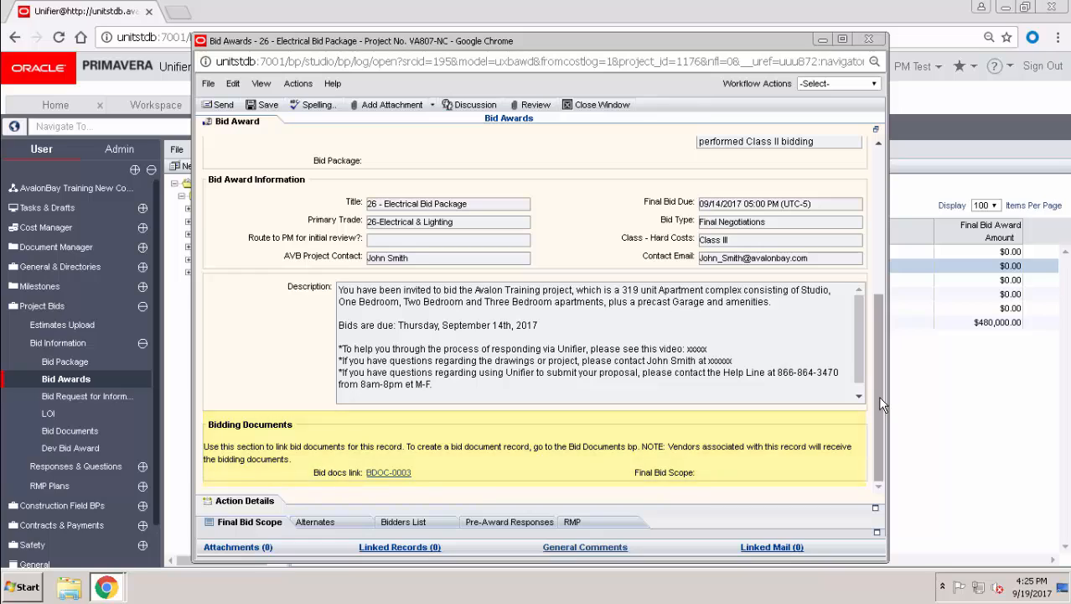
- Review the record's Final Bid Scope, Alternates, Bidders List and Pre-Award Responses tabs
{"action": "left_click", "coordinate": [236, 526]}
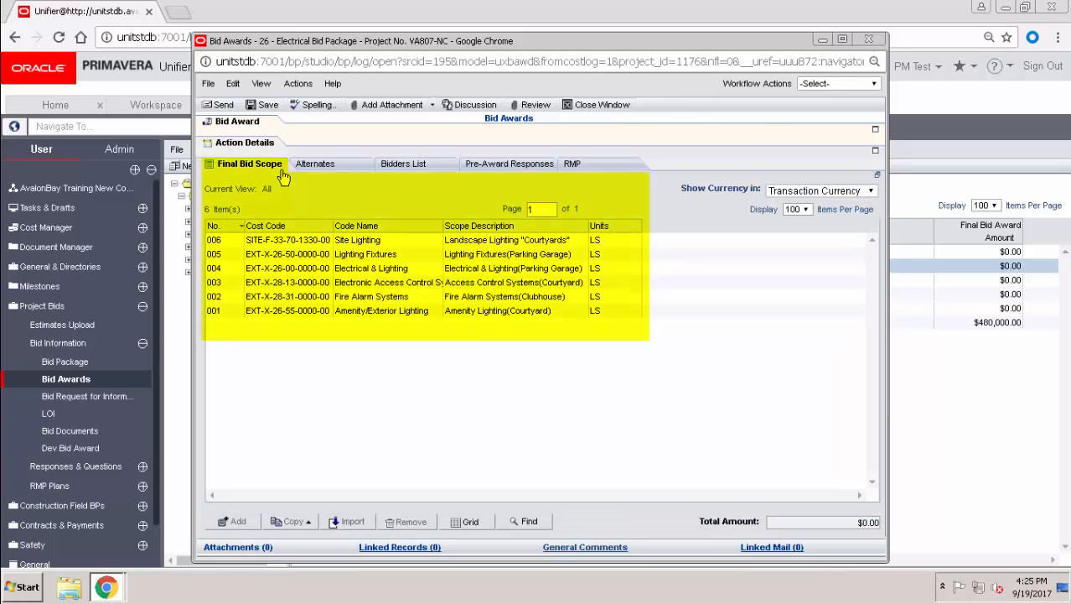
{"action": "left_click", "coordinate": [344, 172]}
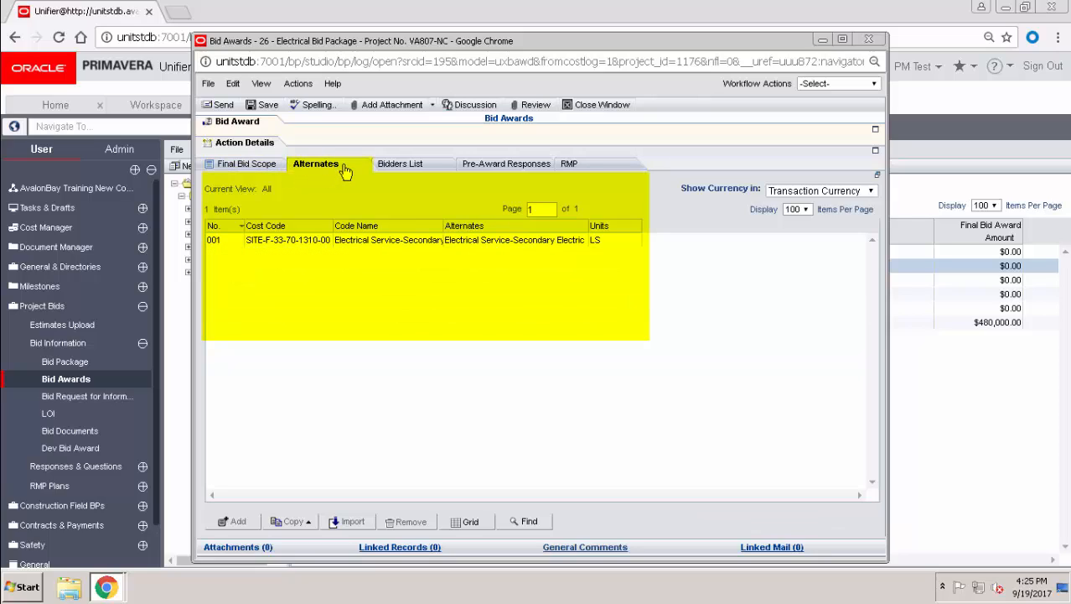
{"action": "left_click", "coordinate": [439, 172]}
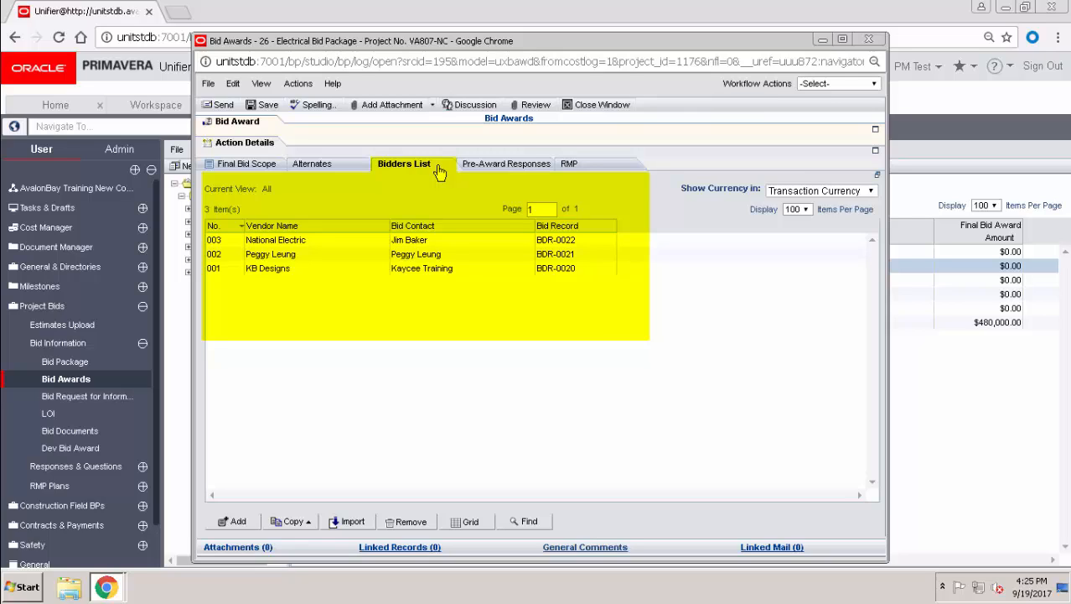
{"action": "left_click", "coordinate": [481, 168]}
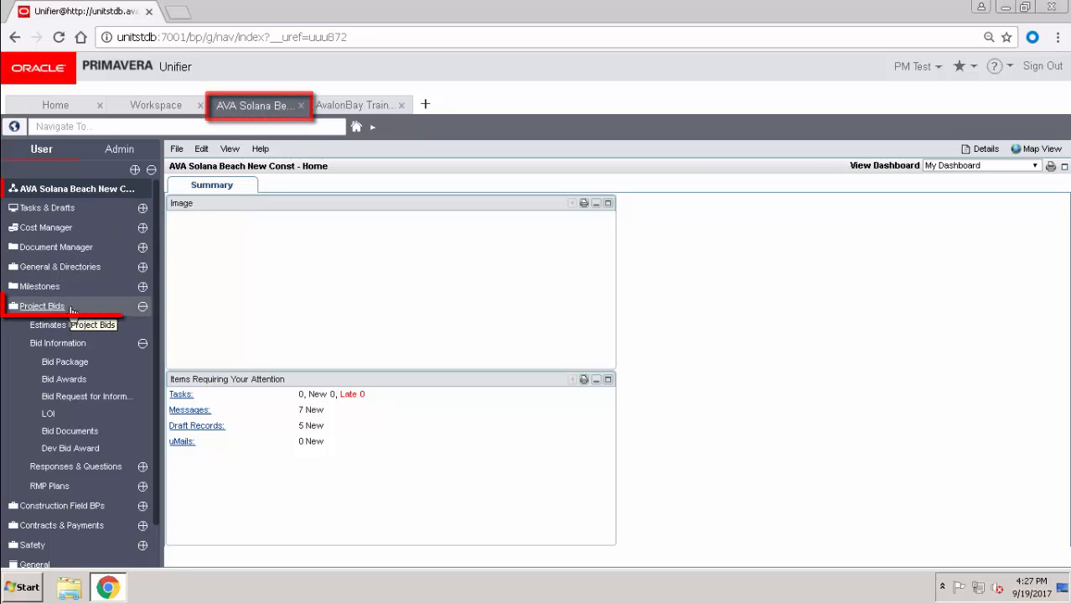
- Open the AVA Solana Beach project's Bid Awards log, which holds 0 items
{"action": "left_click", "coordinate": [84, 382]}
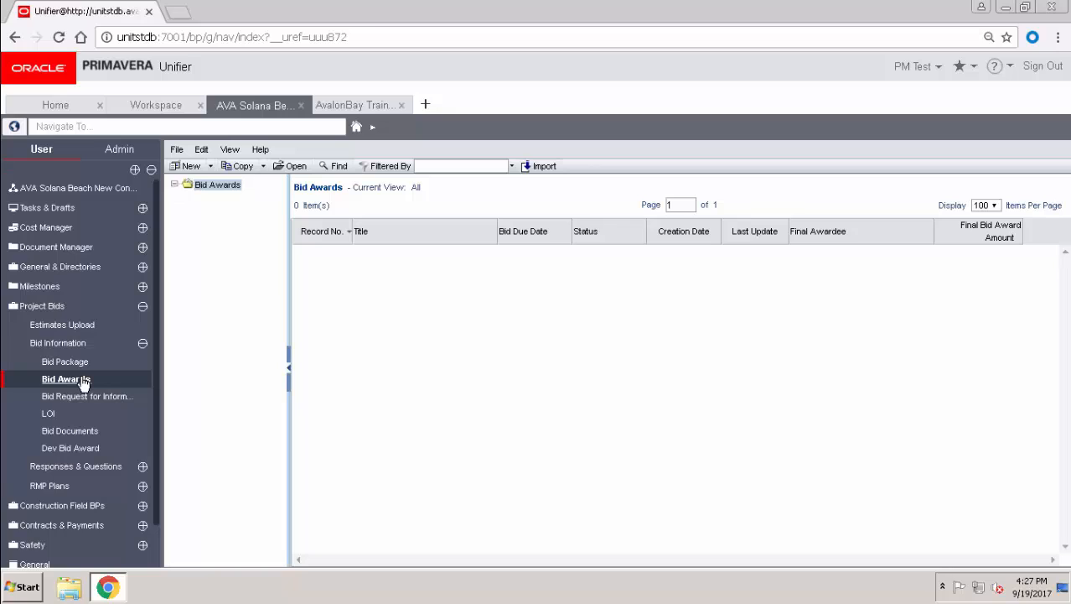
{"action": "left_click", "coordinate": [262, 151]}
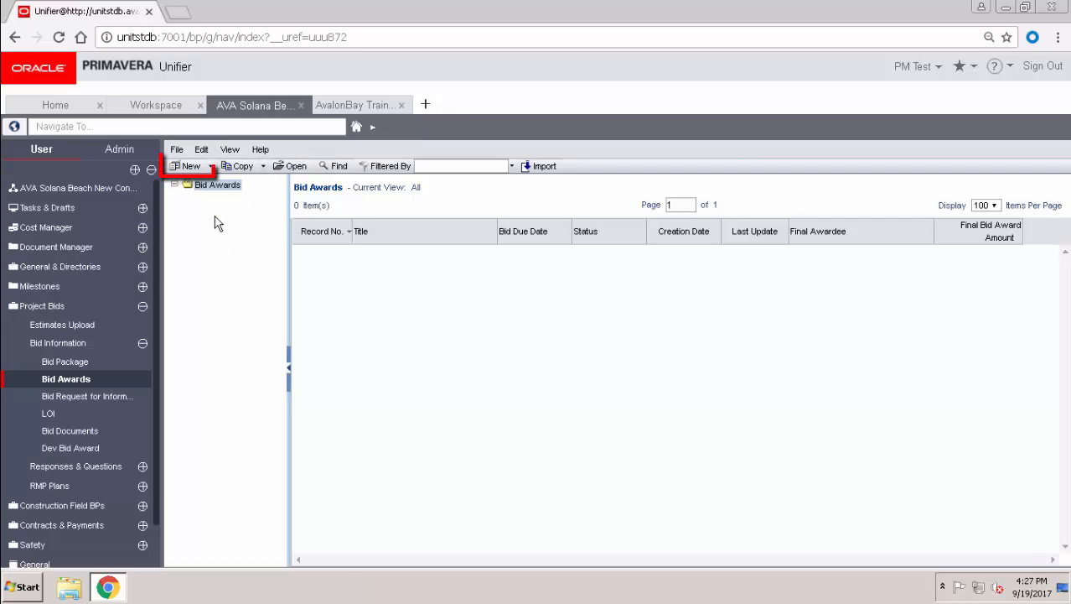
- Start a new Bid Awards record in a maximized window with the Bid Award section expanded
{"action": "left_click", "coordinate": [192, 166]}
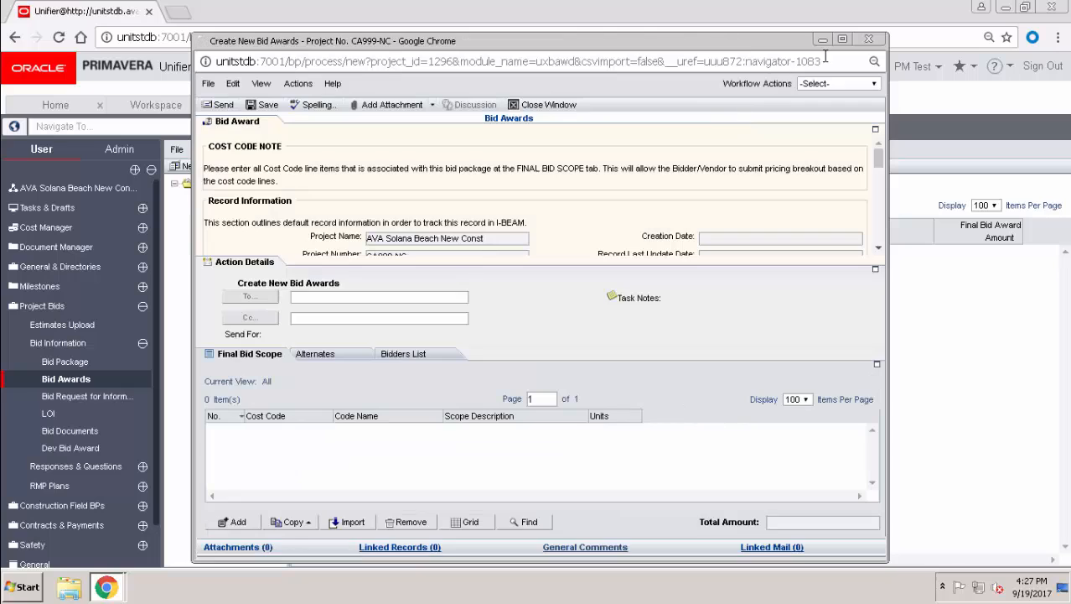
{"action": "left_click", "coordinate": [843, 39]}
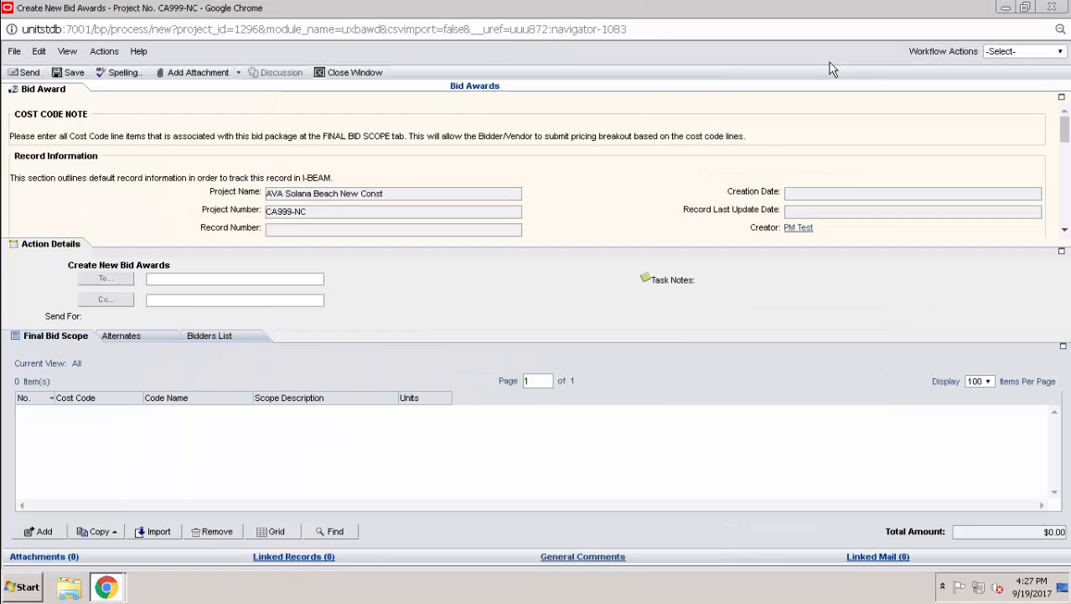
{"action": "left_click", "coordinate": [75, 101]}
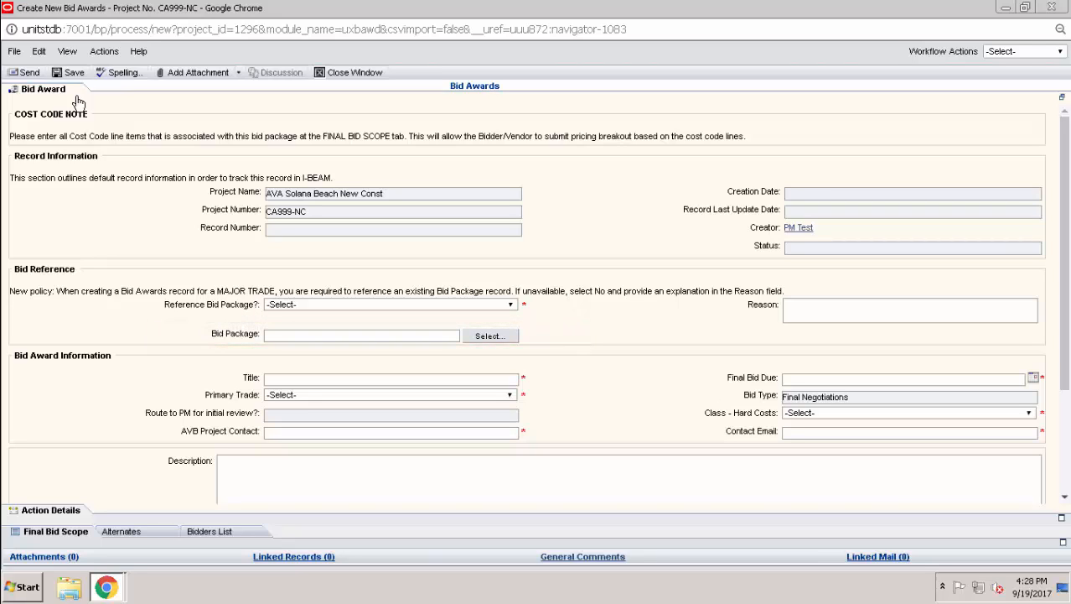
- Set Reference Bid Package to No, with reason 'initial bidding took place outside of the system…'
{"action": "left_click", "coordinate": [498, 303]}
{"action": "left_click", "coordinate": [397, 339]}
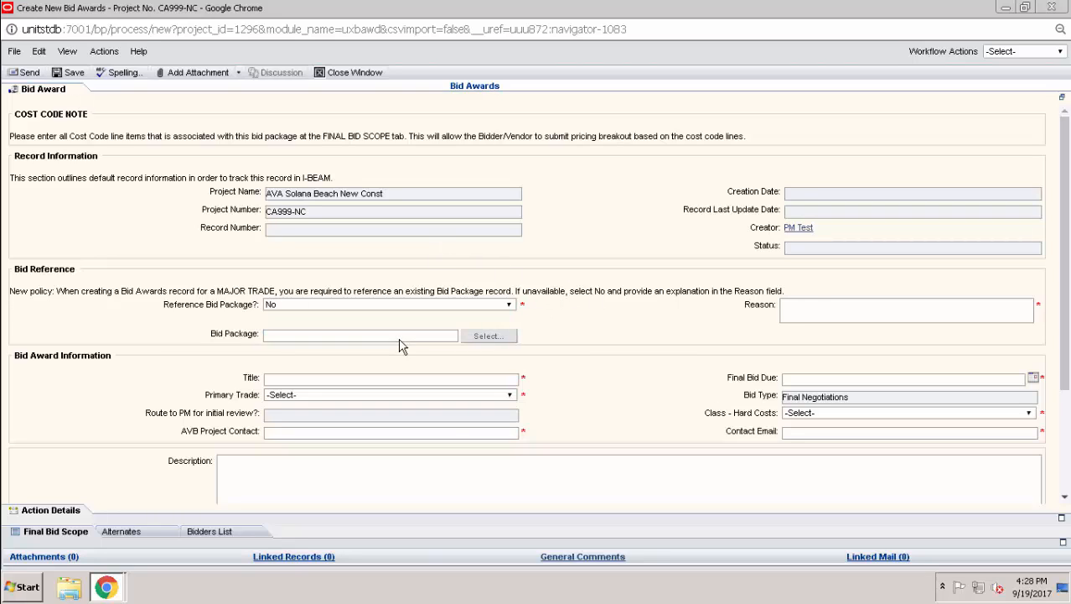
{"action": "left_click", "coordinate": [815, 311]}
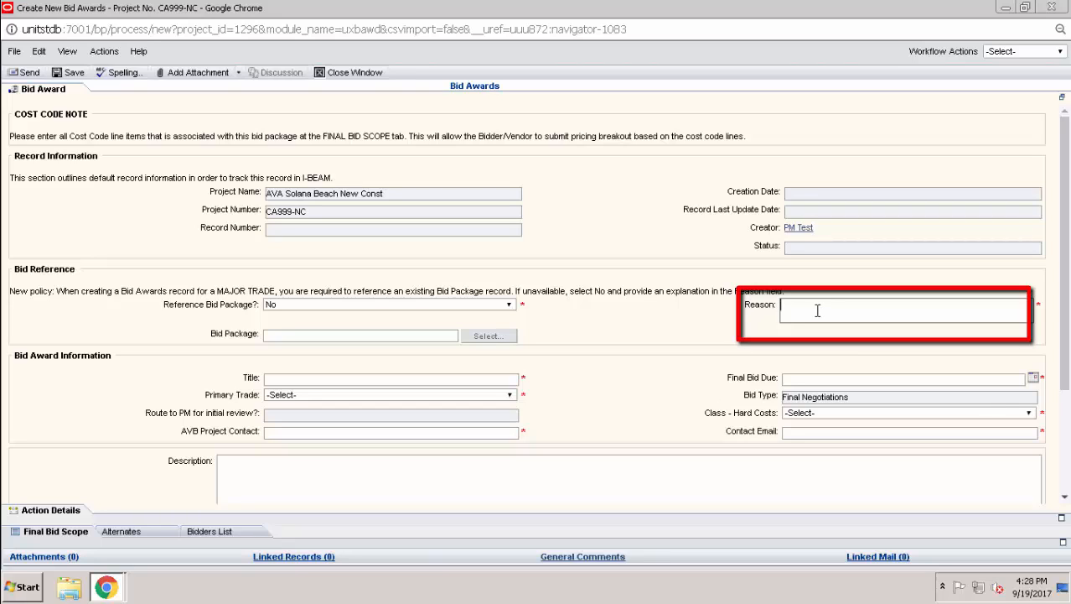
{"action": "type", "text": "initial bidding took place outside of the system before the project was managed in IB"}
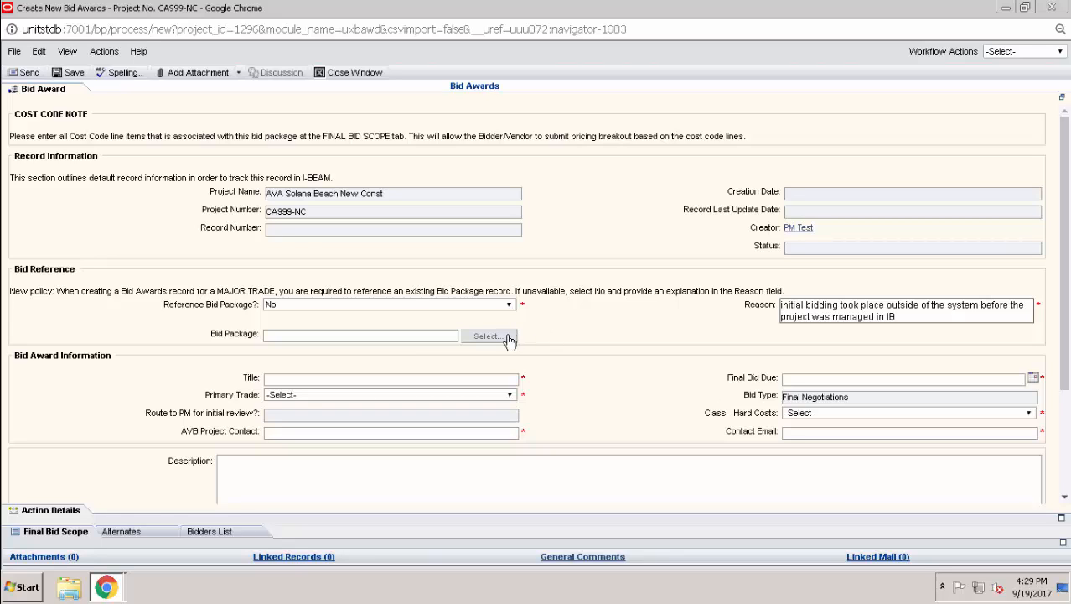
- Title the award '26-Electrical Bid Package' with primary trade 26-Electrical & Lighting
{"action": "scroll", "coordinate": [597, 333], "scroll_direction": "down", "scroll_amount": 3}
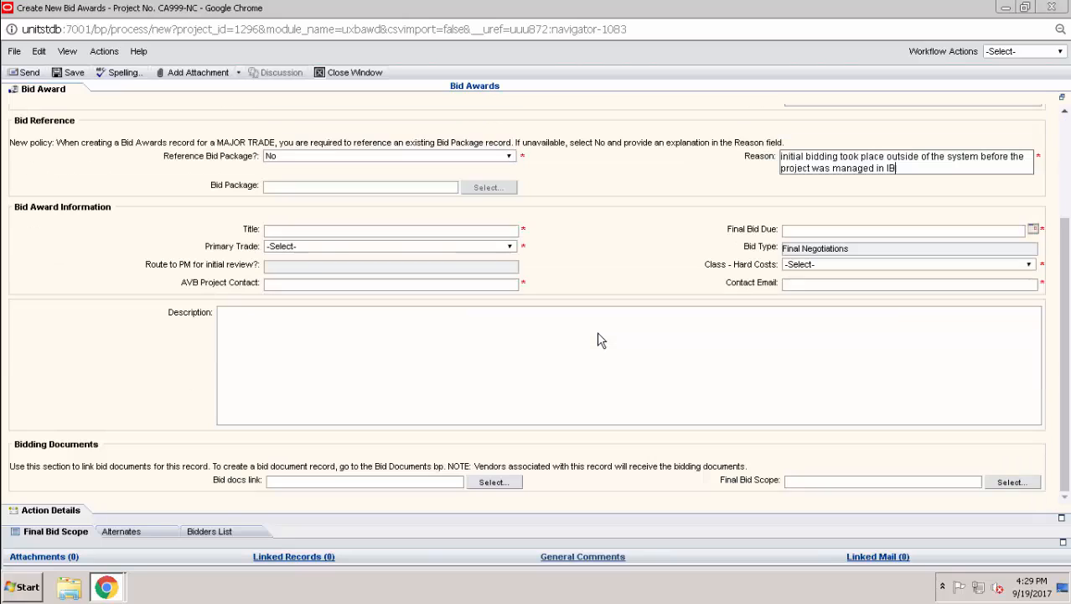
{"action": "left_click", "coordinate": [488, 230]}
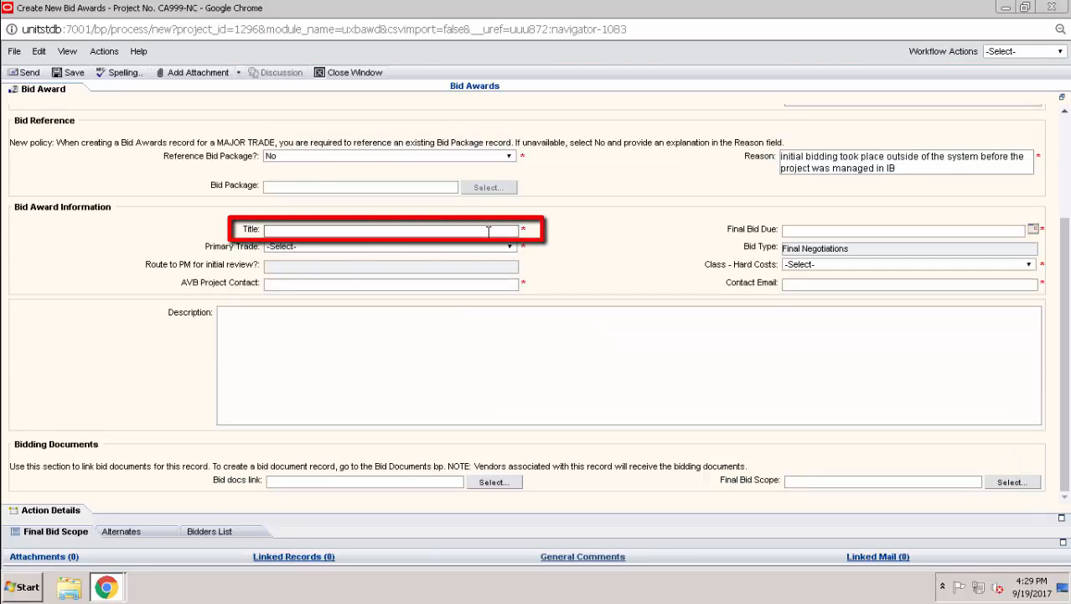
{"action": "type", "text": "26-"}
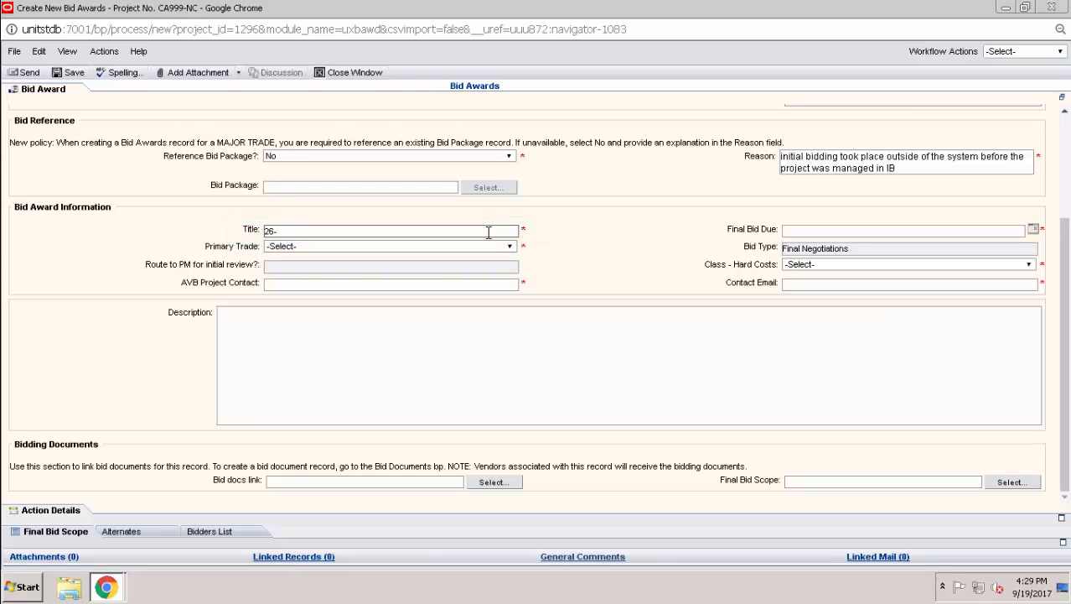
{"action": "type", "text": "Electrical Bid Package"}
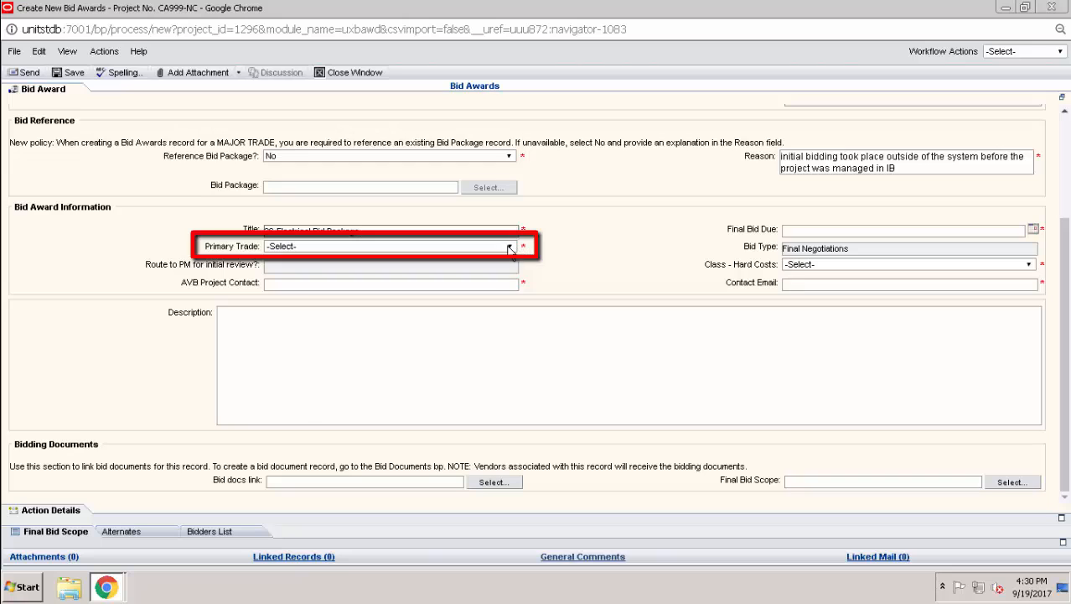
{"action": "left_click", "coordinate": [509, 246]}
{"action": "type", "text": "26"}
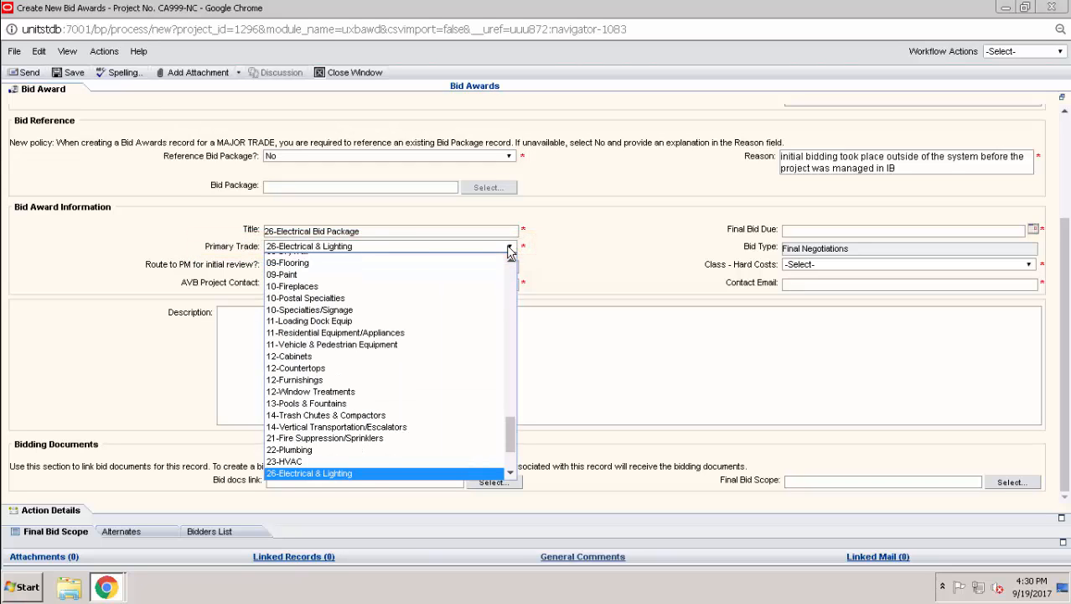
{"action": "key", "text": "Return"}
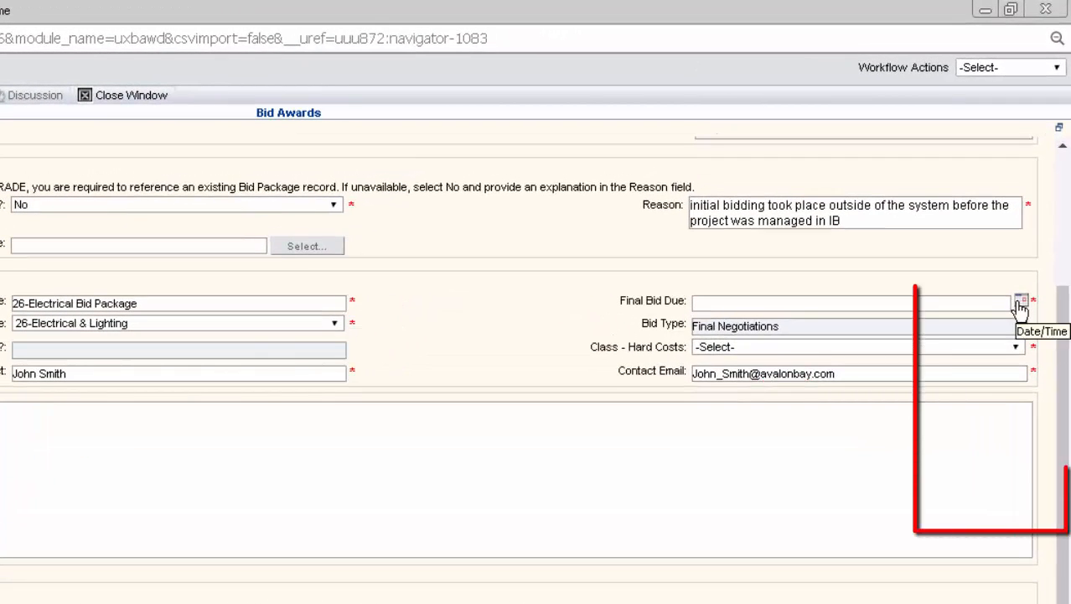
- Set Final Bid Due to 10/05/2017 05:00 PM and Class - Hard Costs to Class III
{"action": "left_click", "coordinate": [1021, 304]}
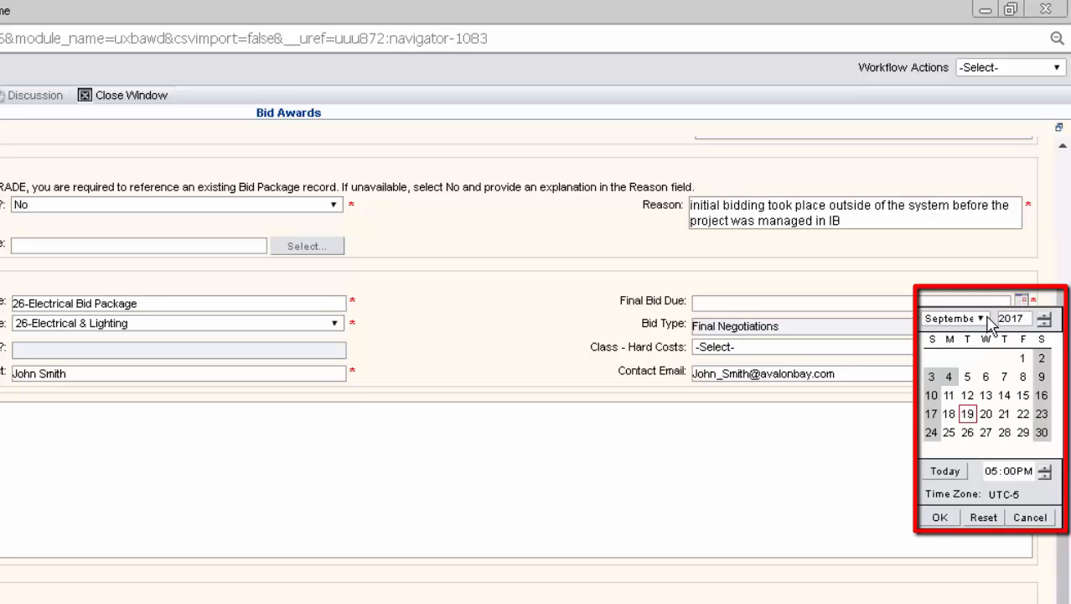
{"action": "left_click", "coordinate": [980, 320]}
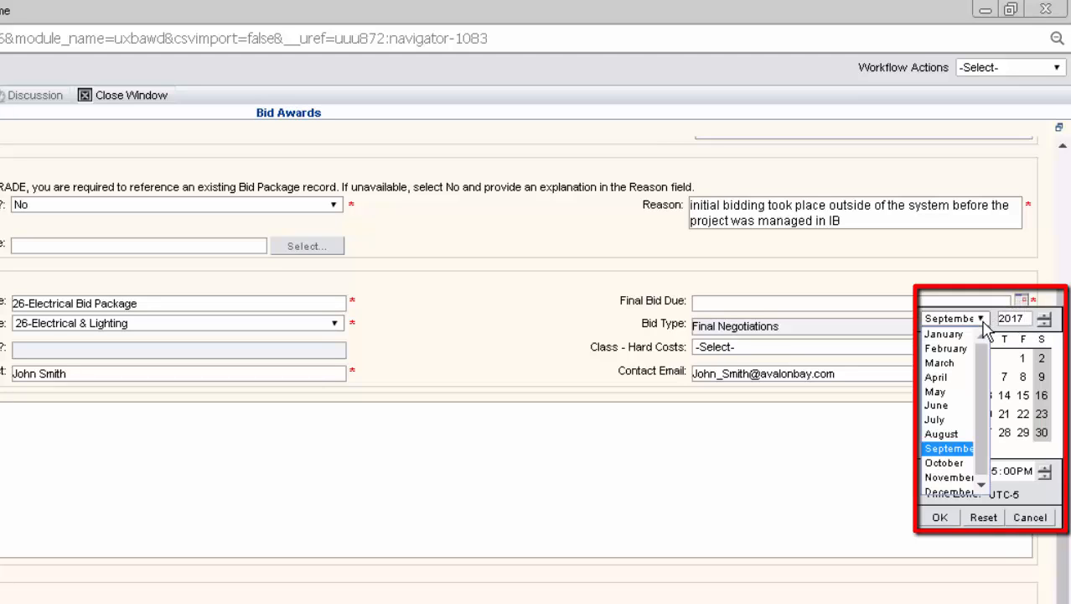
{"action": "left_click", "coordinate": [944, 463]}
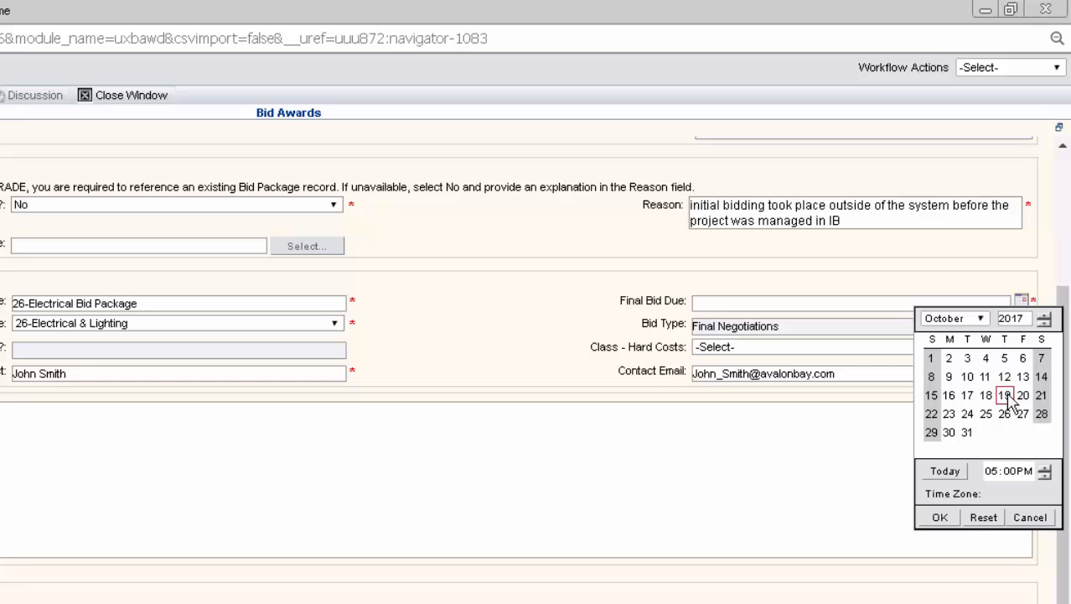
{"action": "left_click", "coordinate": [1004, 358]}
{"action": "left_click", "coordinate": [940, 517]}
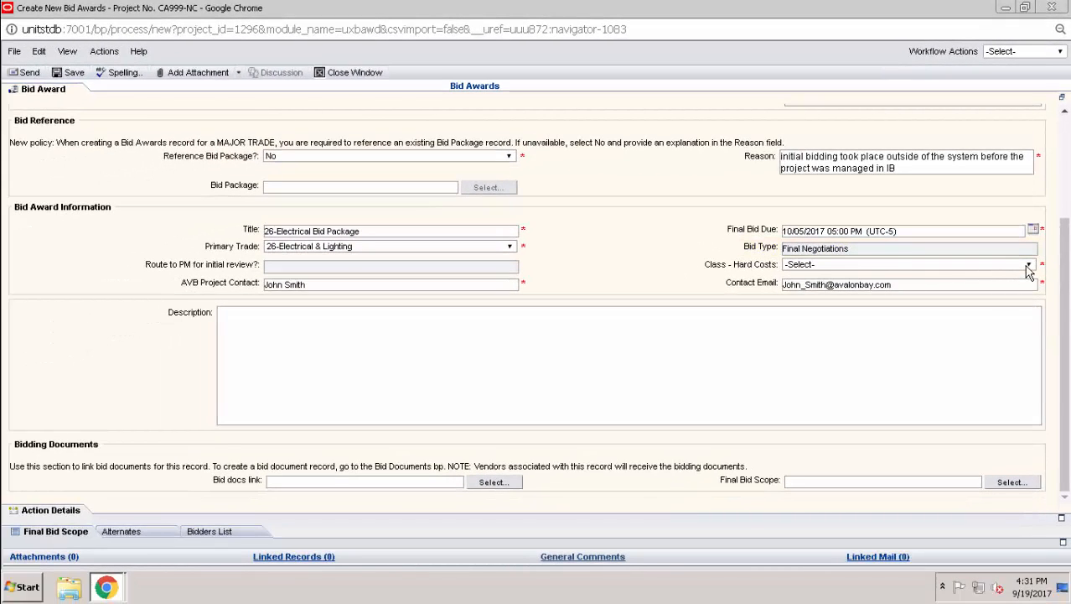
{"action": "left_click", "coordinate": [1028, 266]}
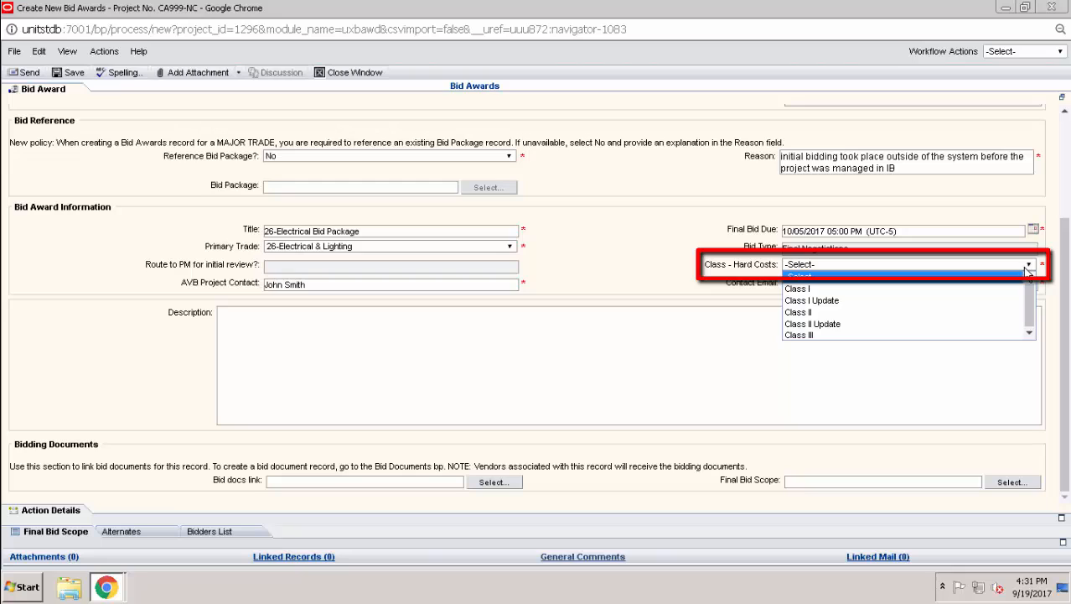
{"action": "left_click", "coordinate": [825, 335]}
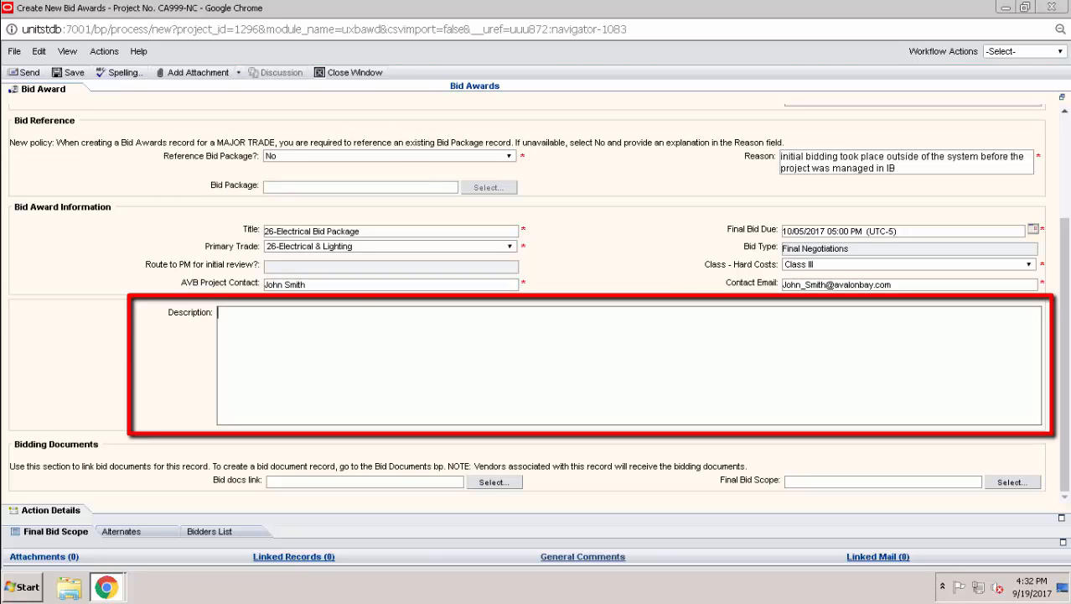
- Paste the project summary, 10/5/2017 5pm ET due date and bid documents link into the Description
{"action": "type", "text": "* Brief Description of the project: 356 garden style apartment homes in coastal Solana Beach.  Includes parking garage and sports recreational area."}
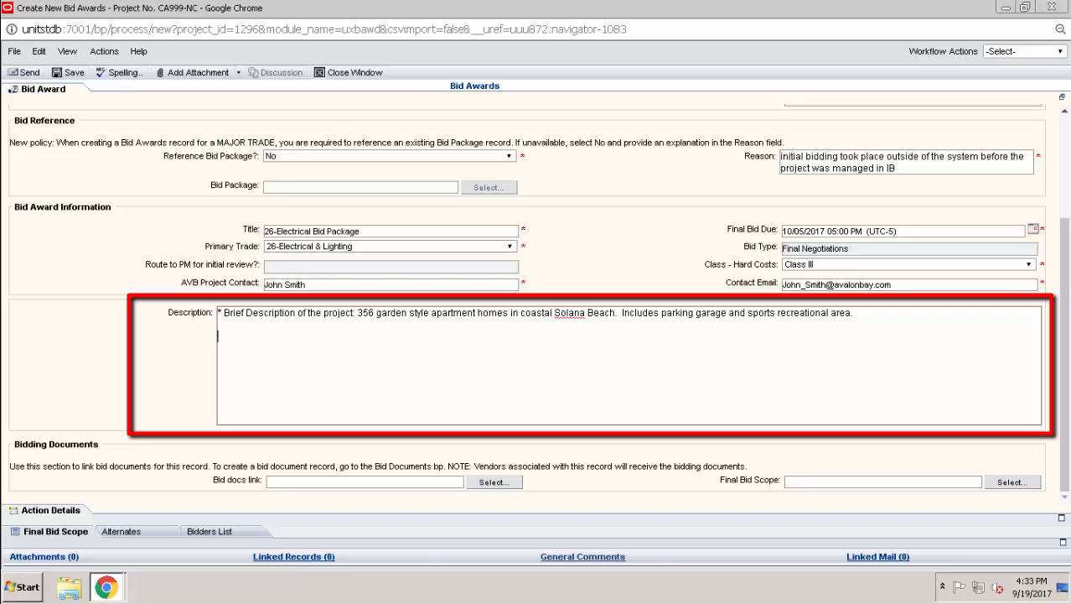
{"action": "key", "text": "Return"}
{"action": "key", "text": "Return"}
{"action": "type", "text": "*Bid due date: 10/5/2017 by 5pm ET"}
{"action": "key", "text": "Return"}
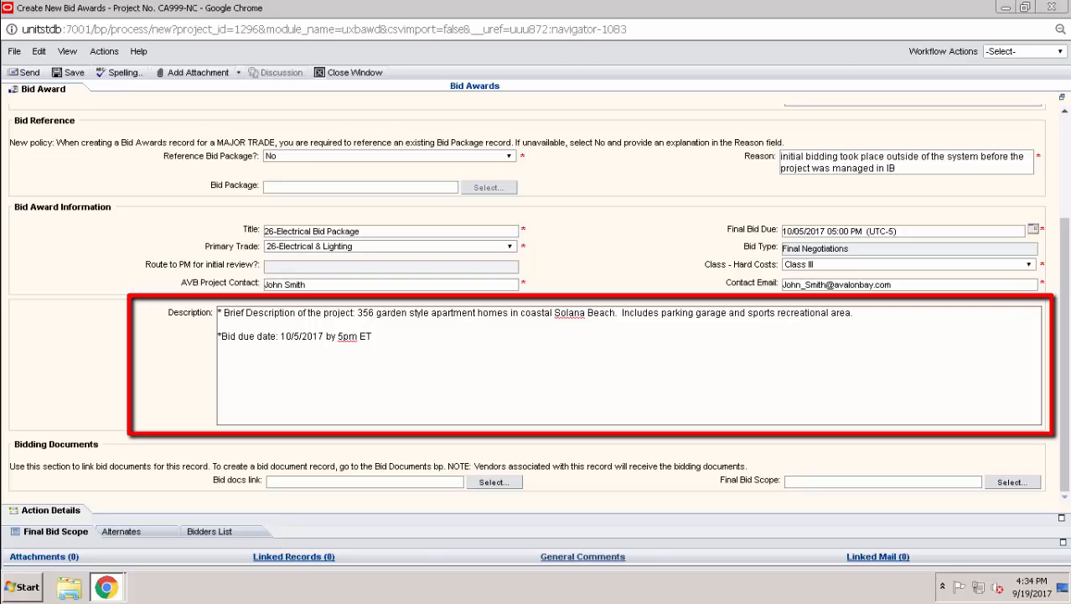
{"action": "key", "text": "Return"}
{"action": "key", "text": "Return"}
{"action": "key", "text": "Return"}
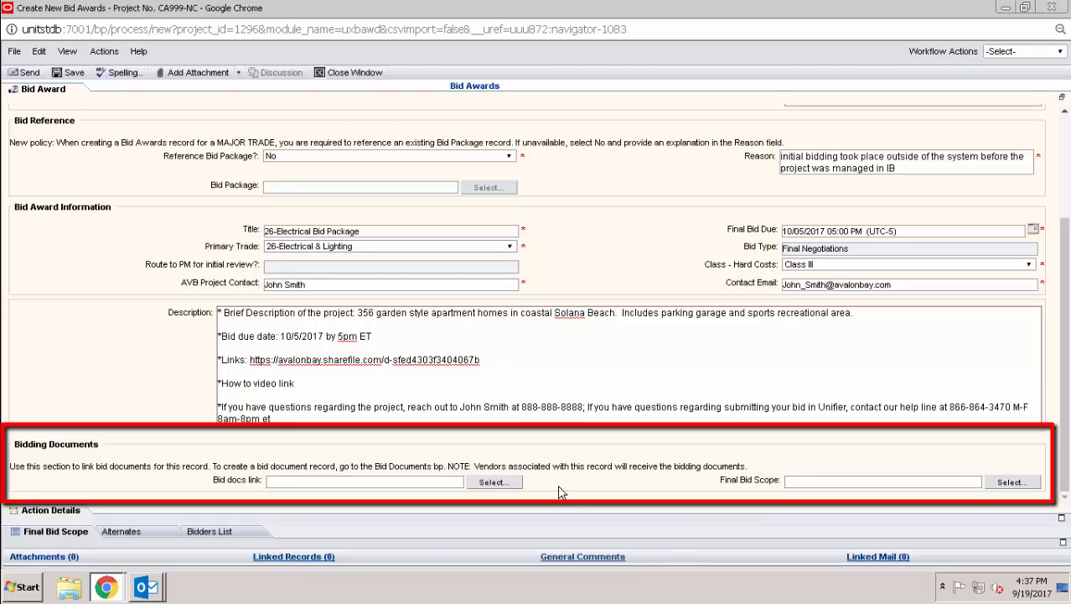
- Link bid documents record BDOC-0001 as Bid docs link, leaving Final Bid Scope empty
{"action": "left_click", "coordinate": [515, 485]}
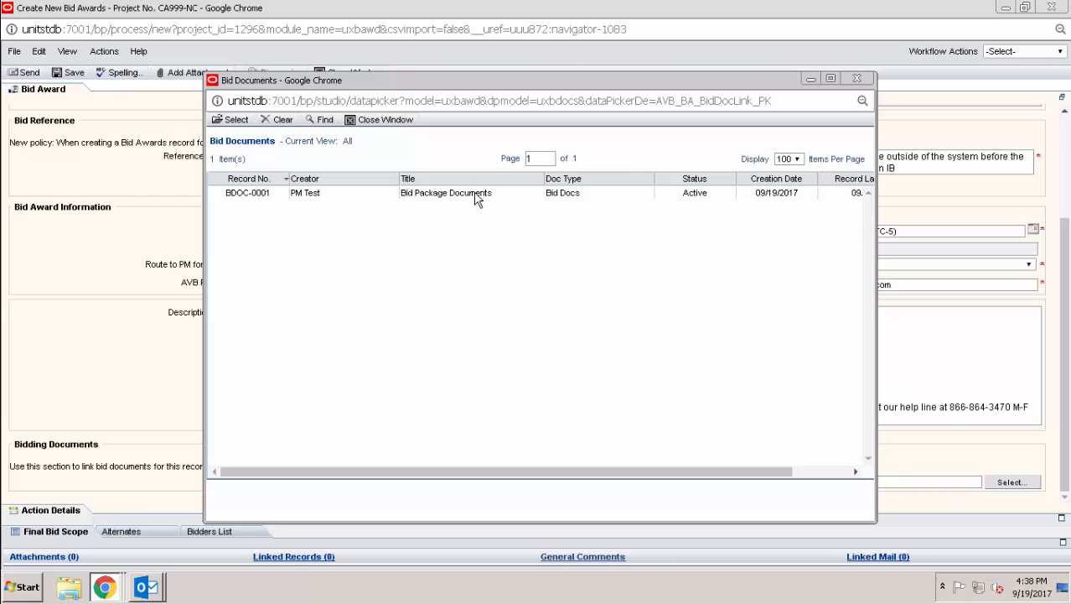
{"action": "double_click", "coordinate": [475, 198]}
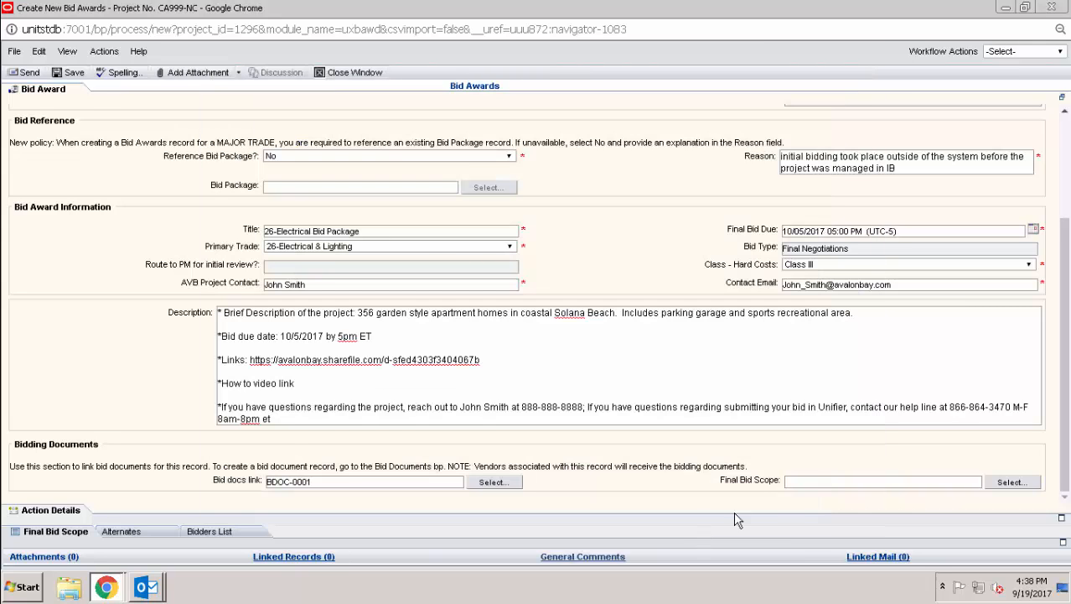
{"action": "left_click", "coordinate": [1011, 486]}
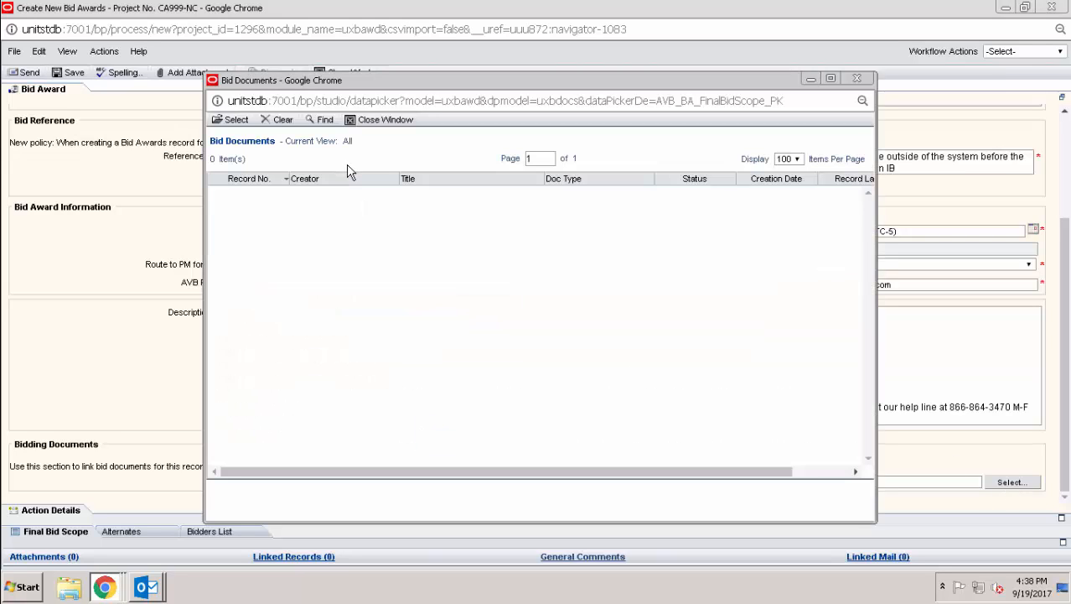
{"action": "left_click", "coordinate": [382, 122]}
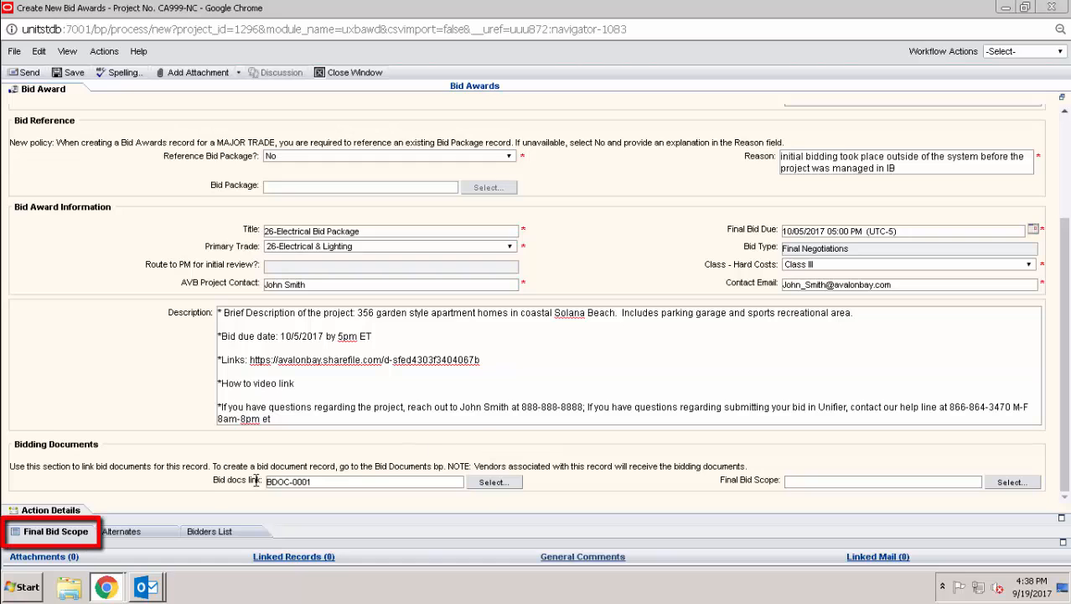
- On Final Bid Scope, review the Consolidate Line Items sources without importing, then add a line
{"action": "left_click", "coordinate": [65, 535]}
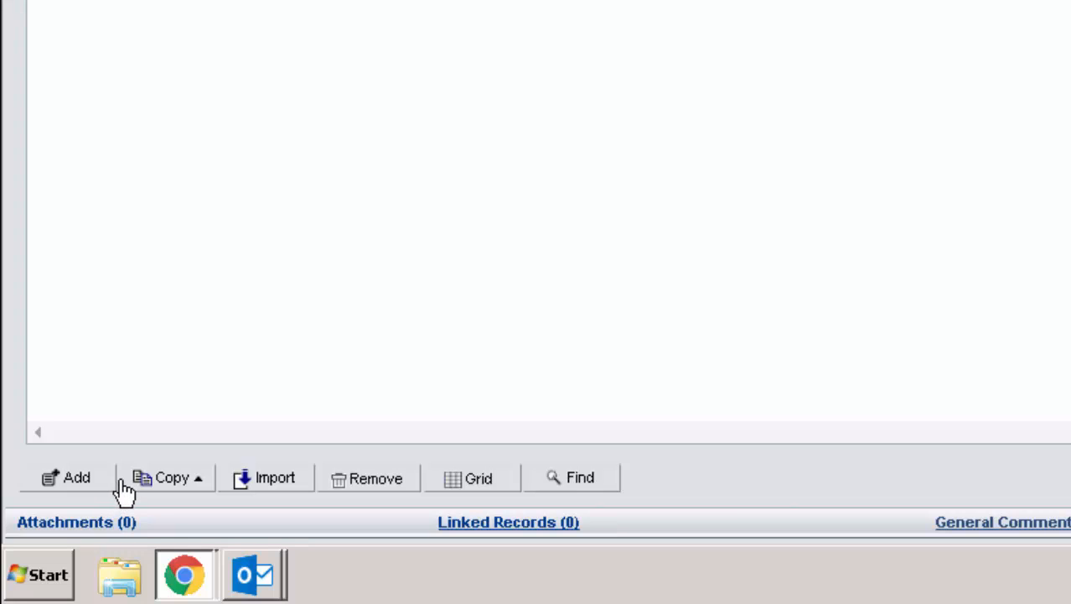
{"action": "left_click", "coordinate": [164, 479]}
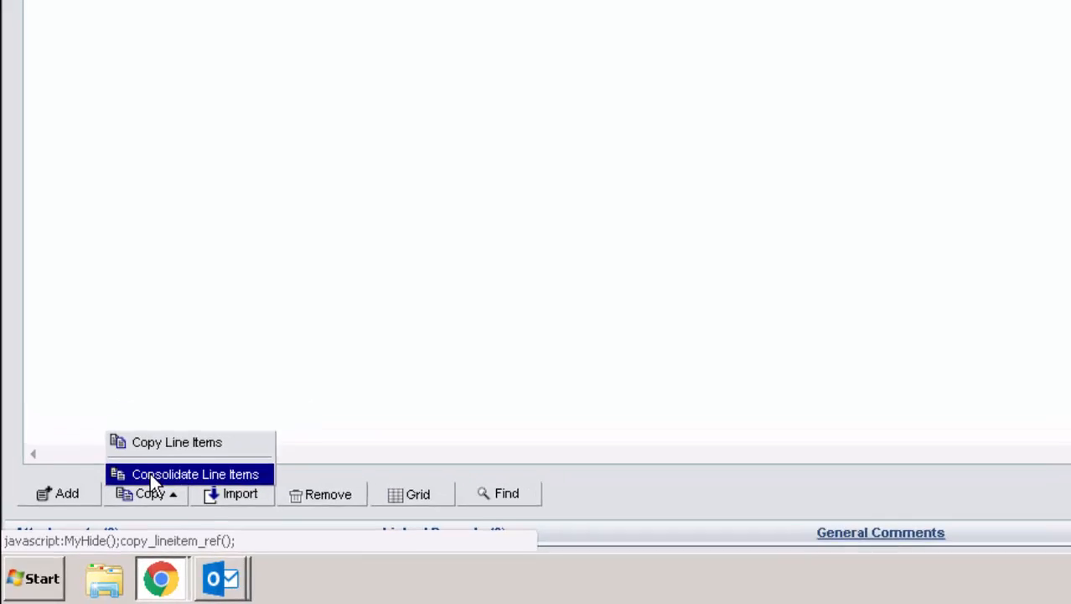
{"action": "left_click", "coordinate": [176, 457]}
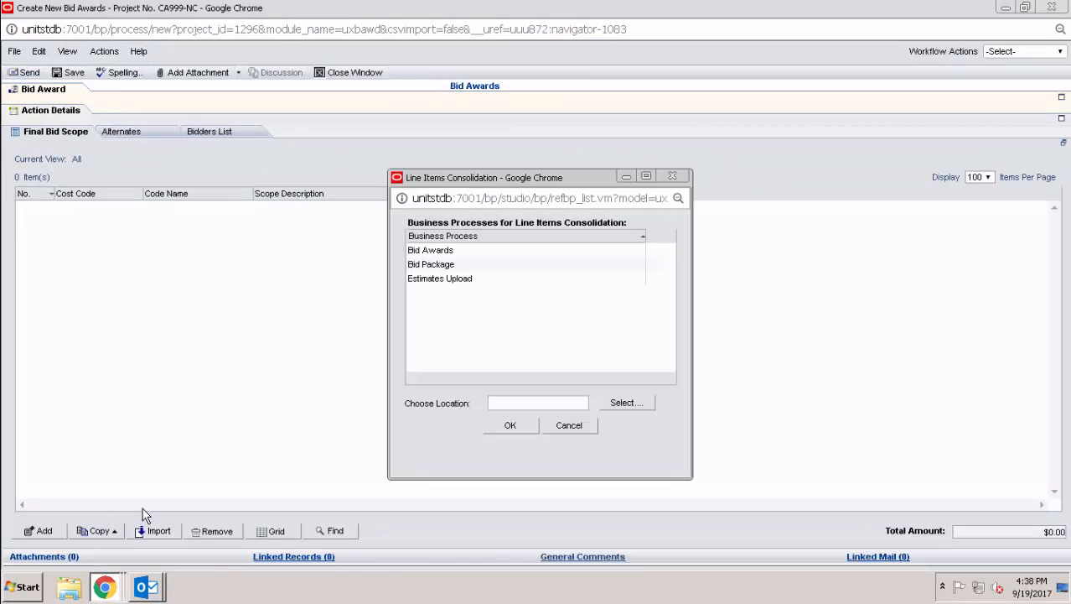
{"action": "left_click", "coordinate": [468, 264]}
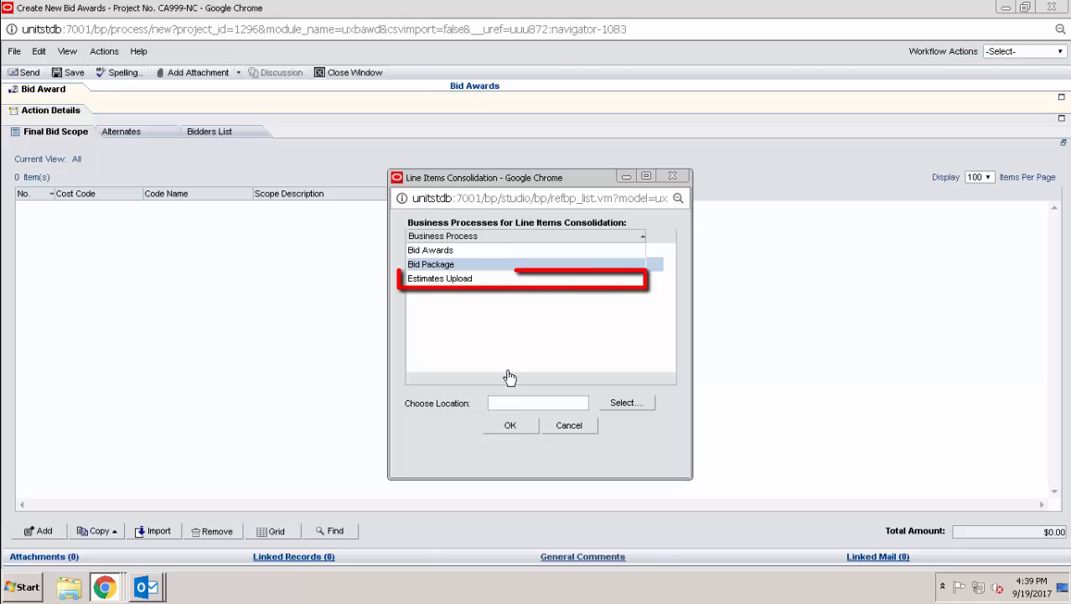
{"action": "left_click", "coordinate": [495, 284]}
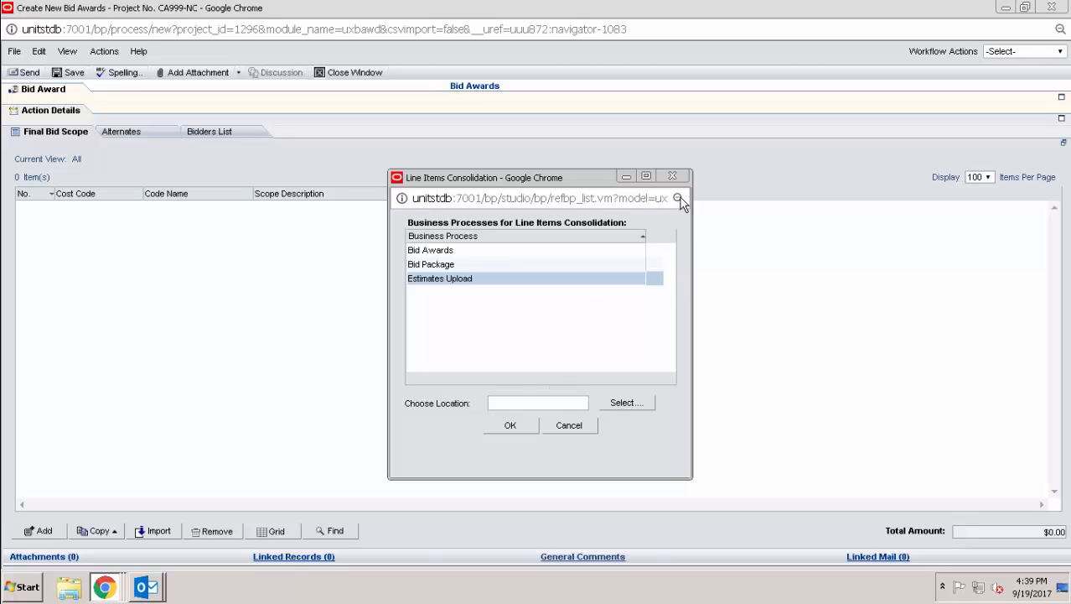
{"action": "left_click", "coordinate": [671, 176]}
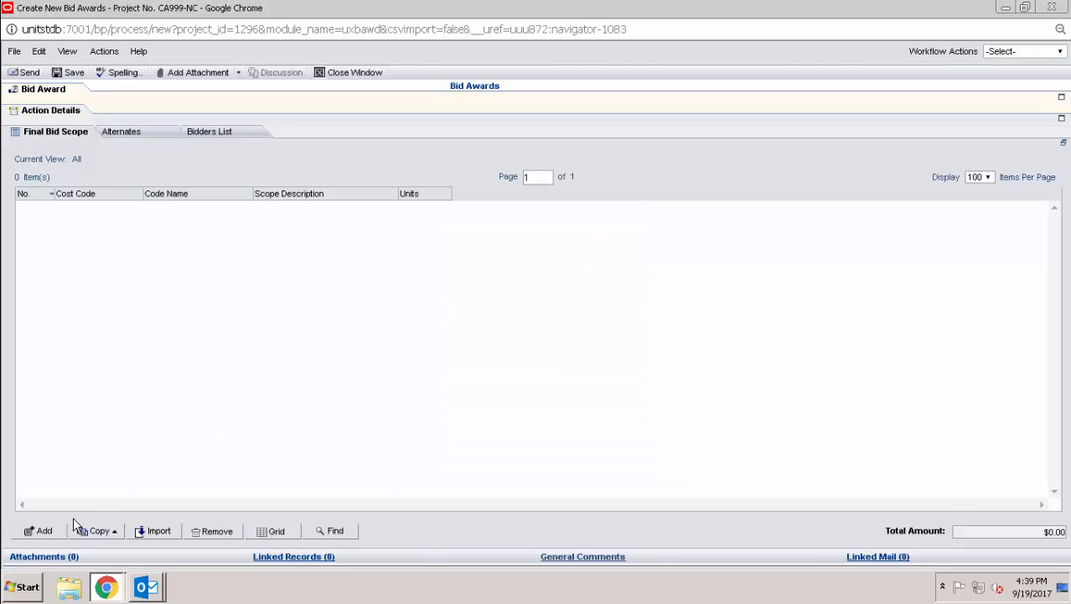
{"action": "left_click", "coordinate": [55, 533]}
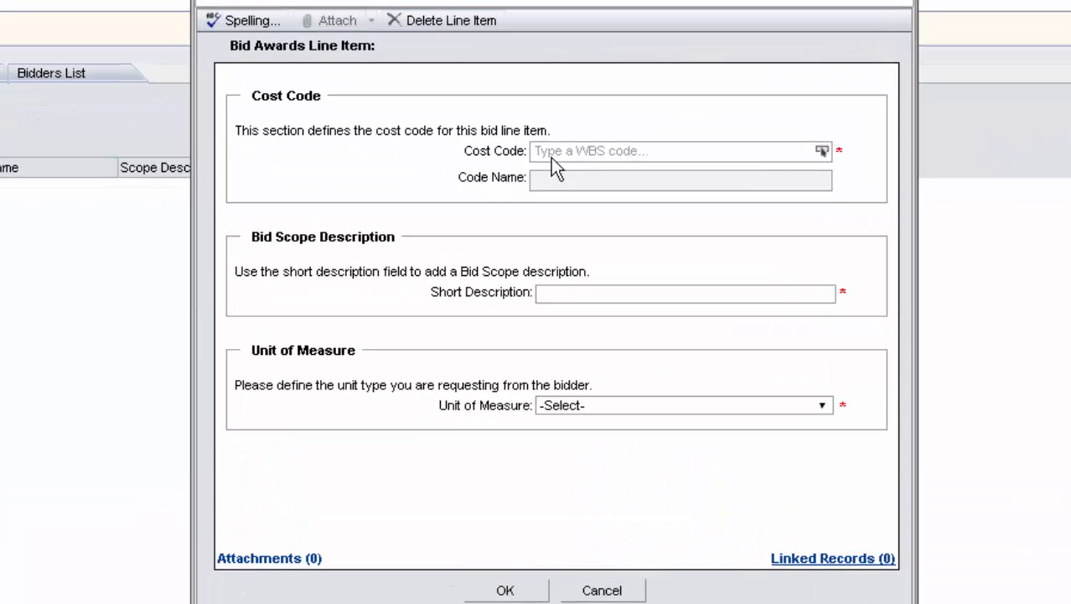
{"action": "left_click", "coordinate": [553, 155]}
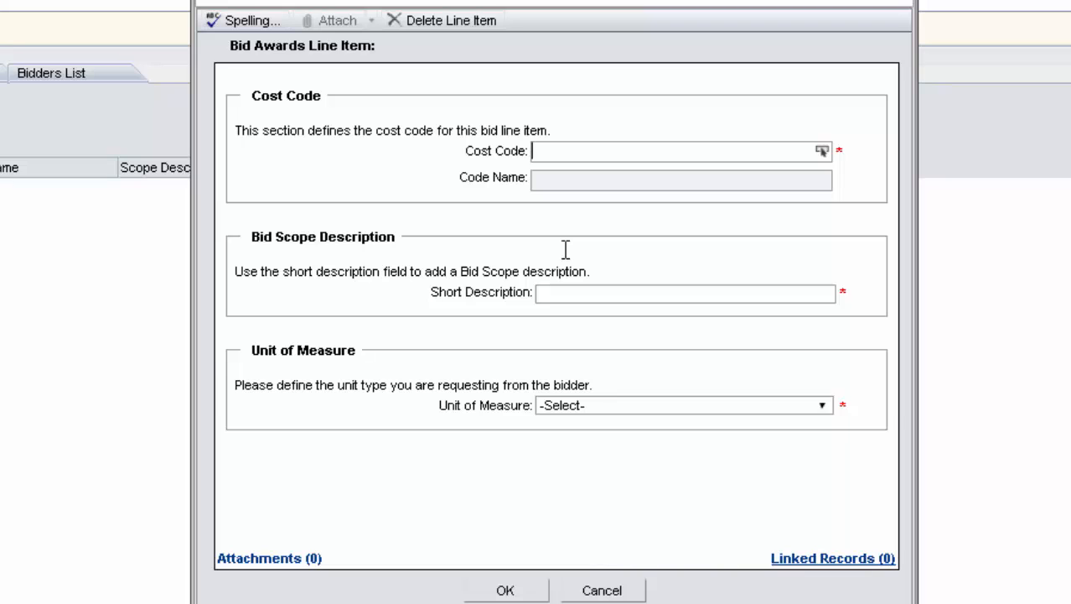
{"action": "type", "text": "light"}
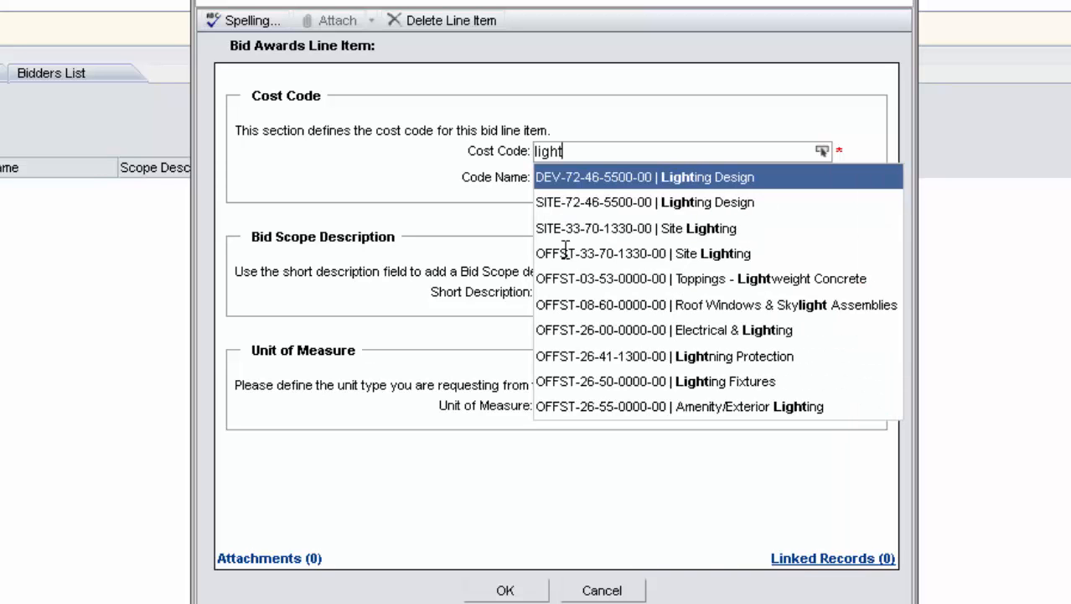
{"action": "left_click", "coordinate": [566, 205]}
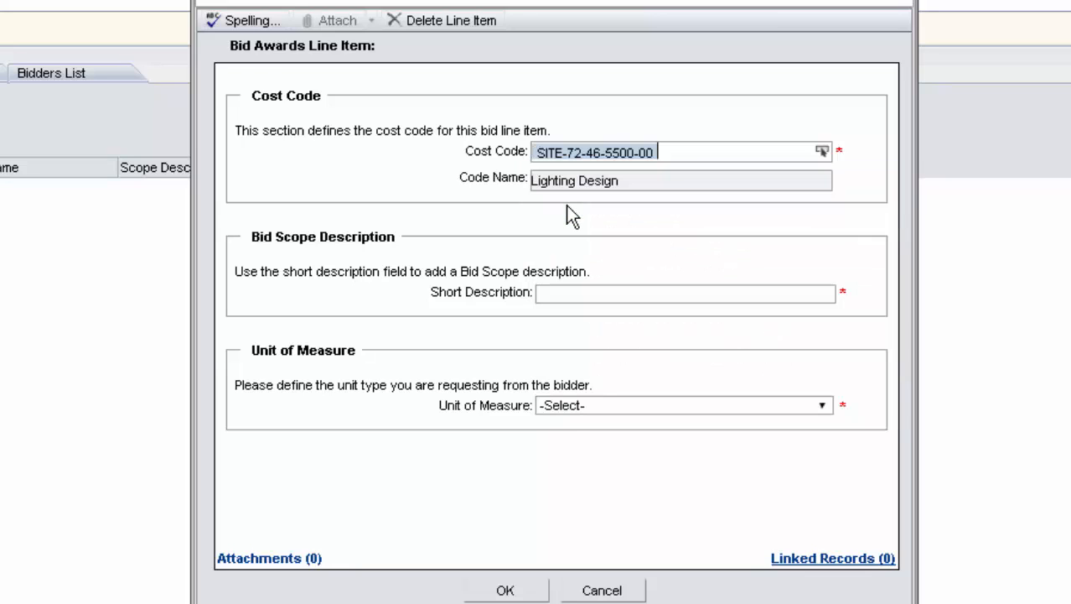
{"action": "left_click", "coordinate": [580, 291]}
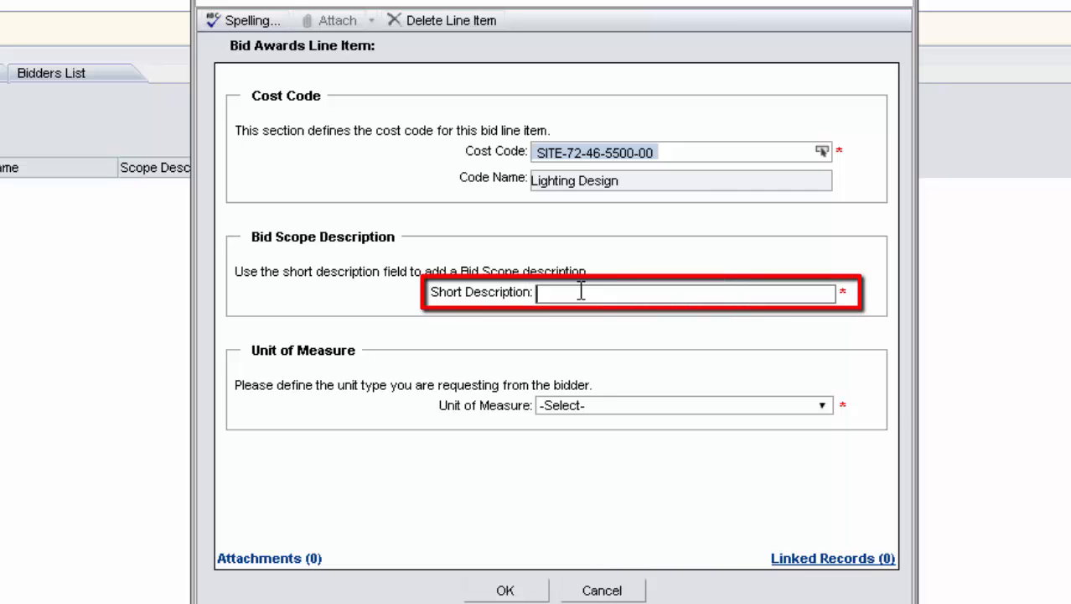
{"action": "type", "text": "Lighting for Landscape Area"}
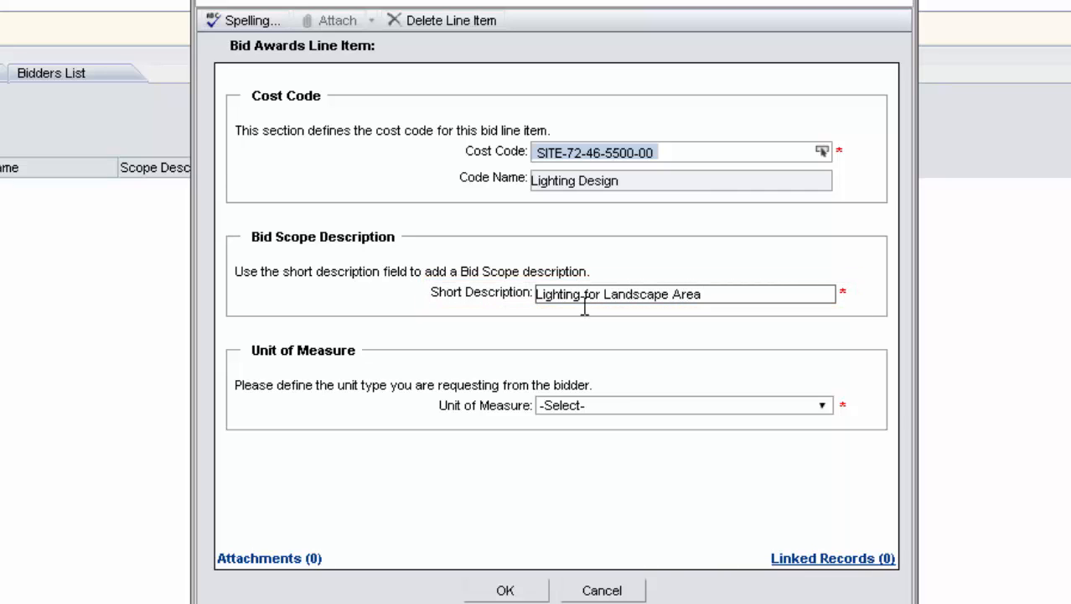
{"action": "left_click", "coordinate": [599, 405]}
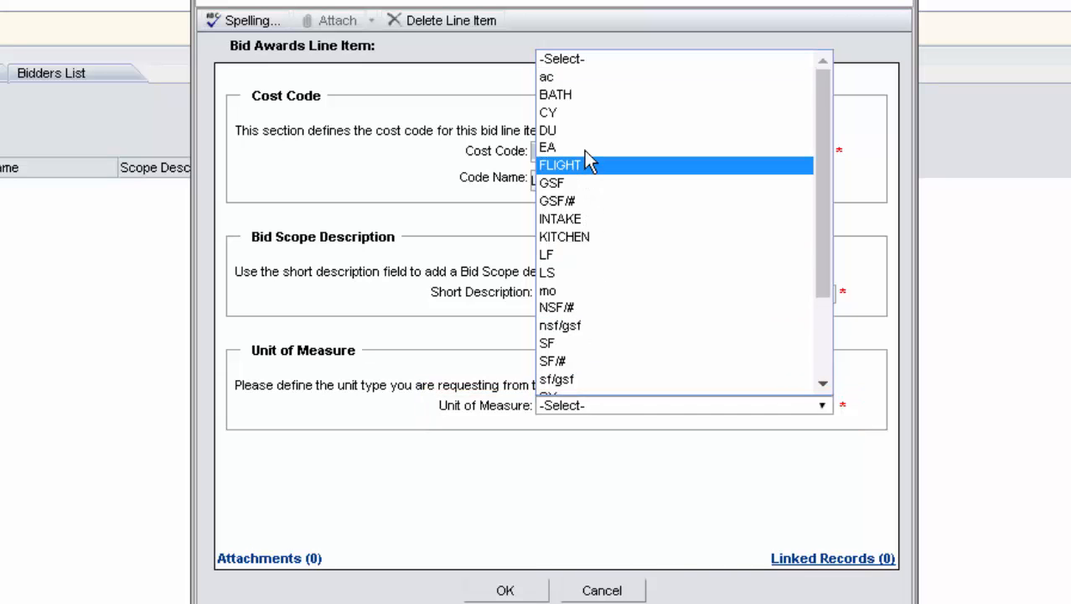
{"action": "left_click", "coordinate": [507, 591]}
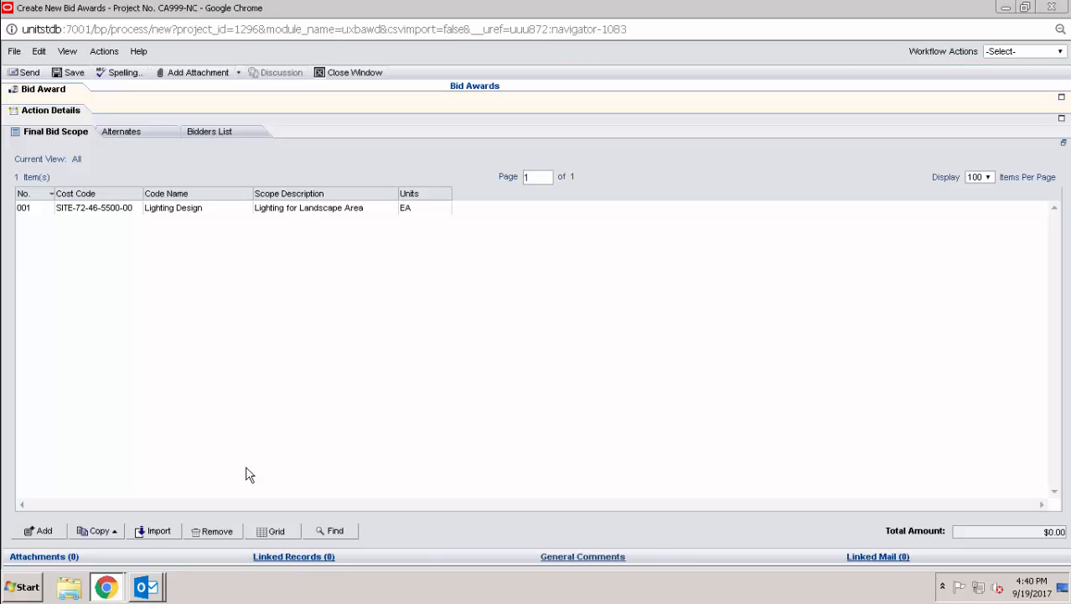
{"action": "left_click", "coordinate": [274, 530]}
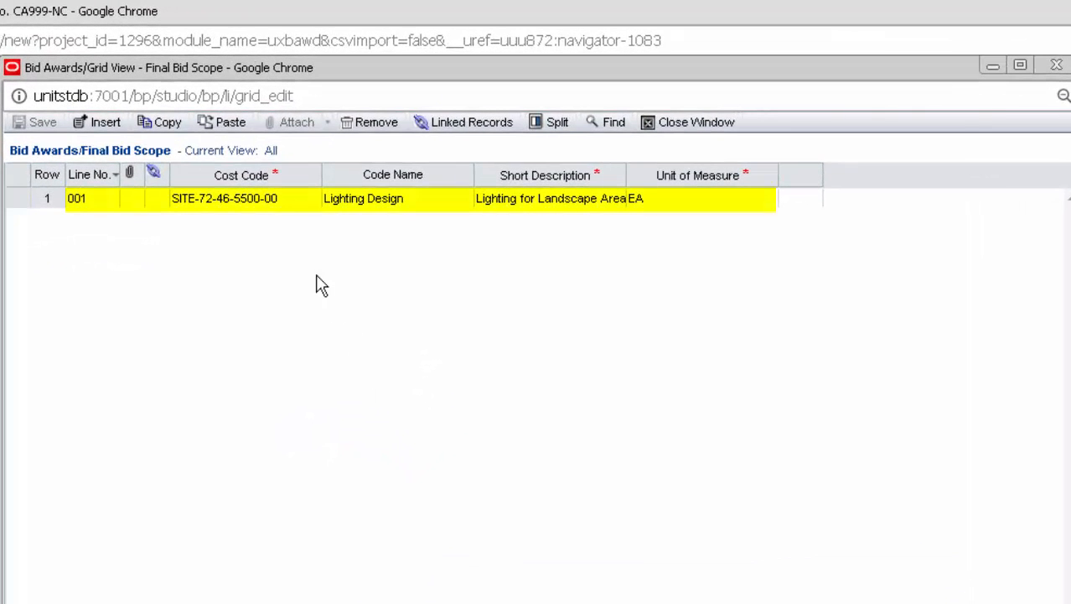
{"action": "left_click", "coordinate": [282, 221]}
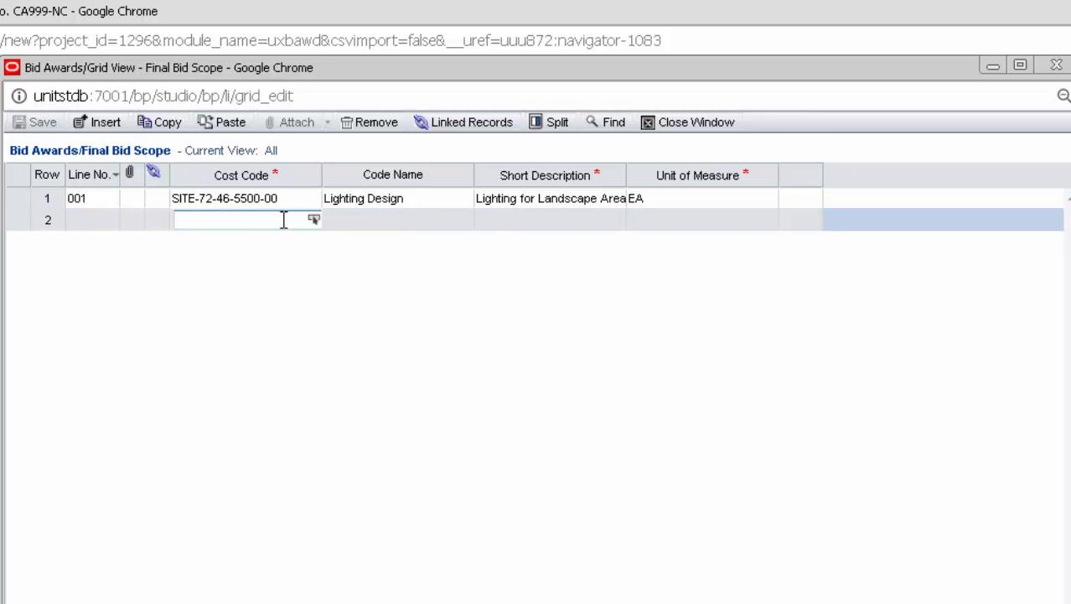
{"action": "type", "text": "light"}
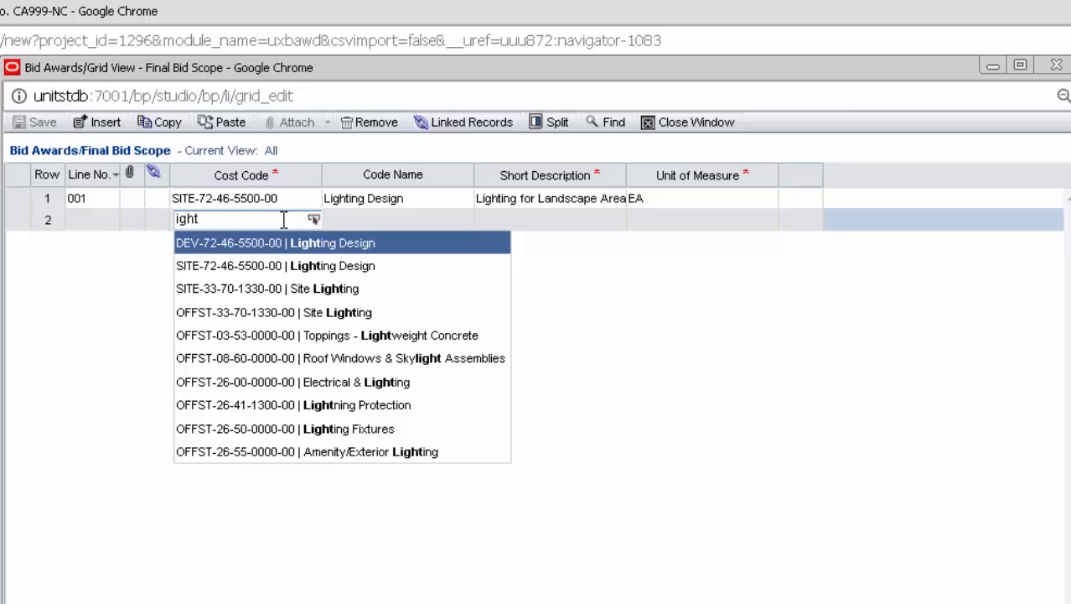
{"action": "left_click", "coordinate": [294, 285]}
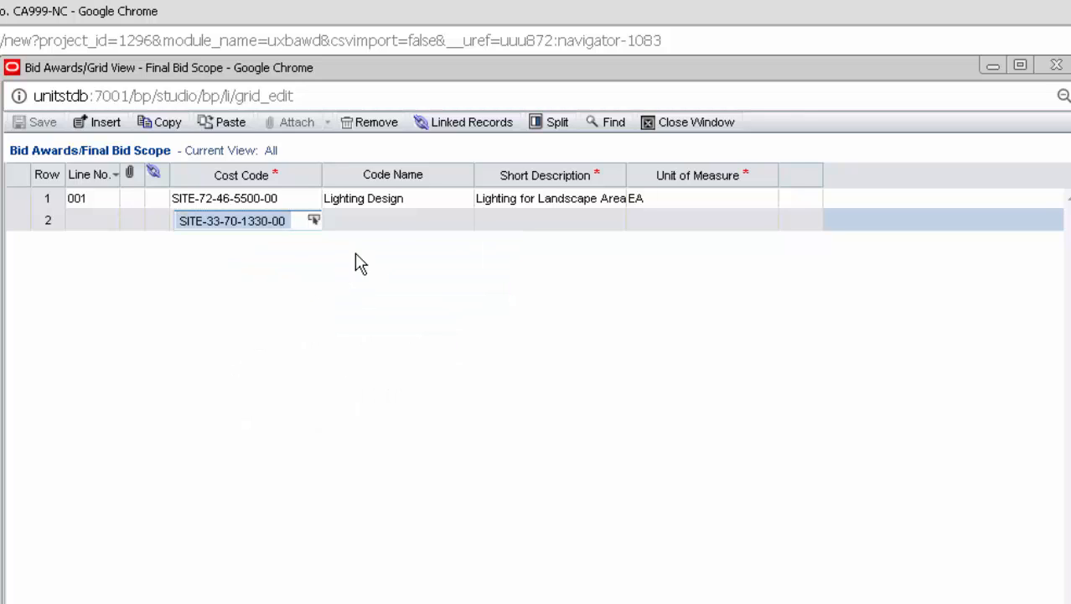
{"action": "left_click", "coordinate": [520, 235]}
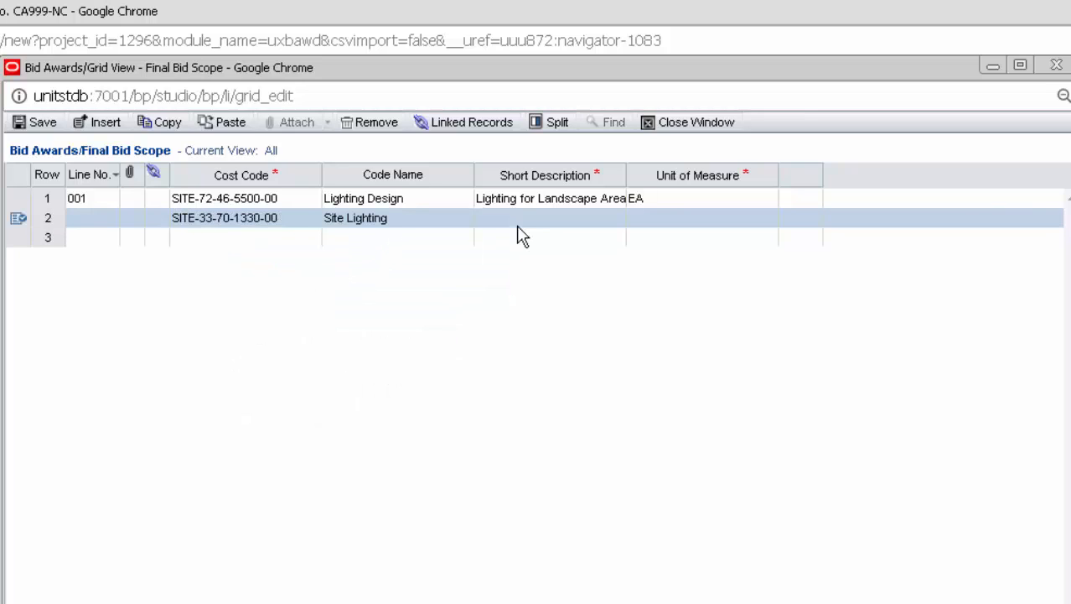
{"action": "left_click", "coordinate": [519, 223]}
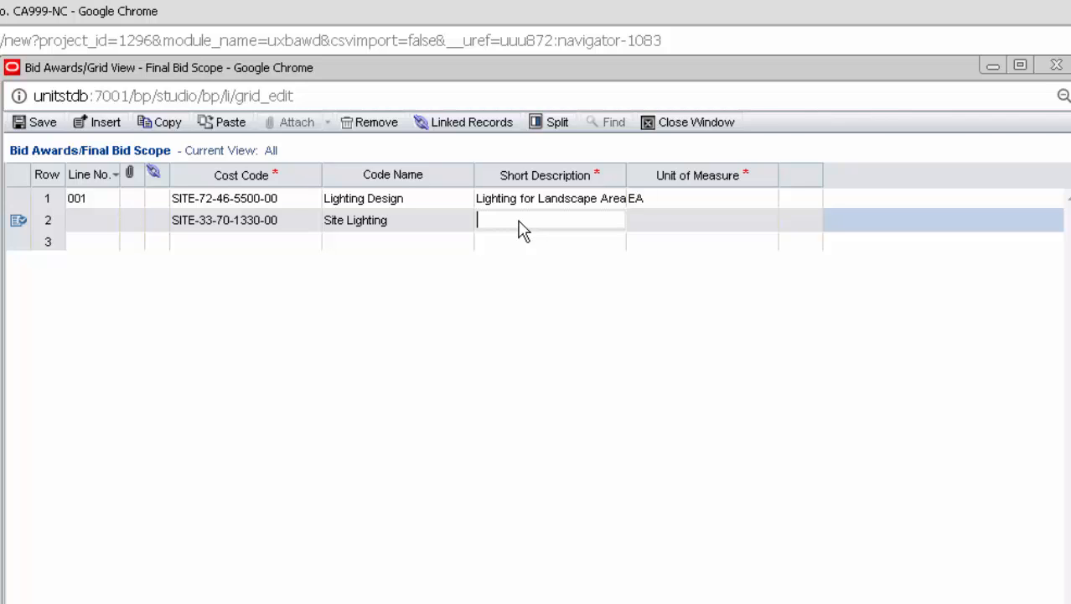
{"action": "type", "text": "Sidewalk lamps"}
{"action": "key", "text": "Tab"}
- Copy row 2 into row 3, change its description to 'Sidewalk lamps in dog park', and save
{"action": "left_click", "coordinate": [306, 219]}
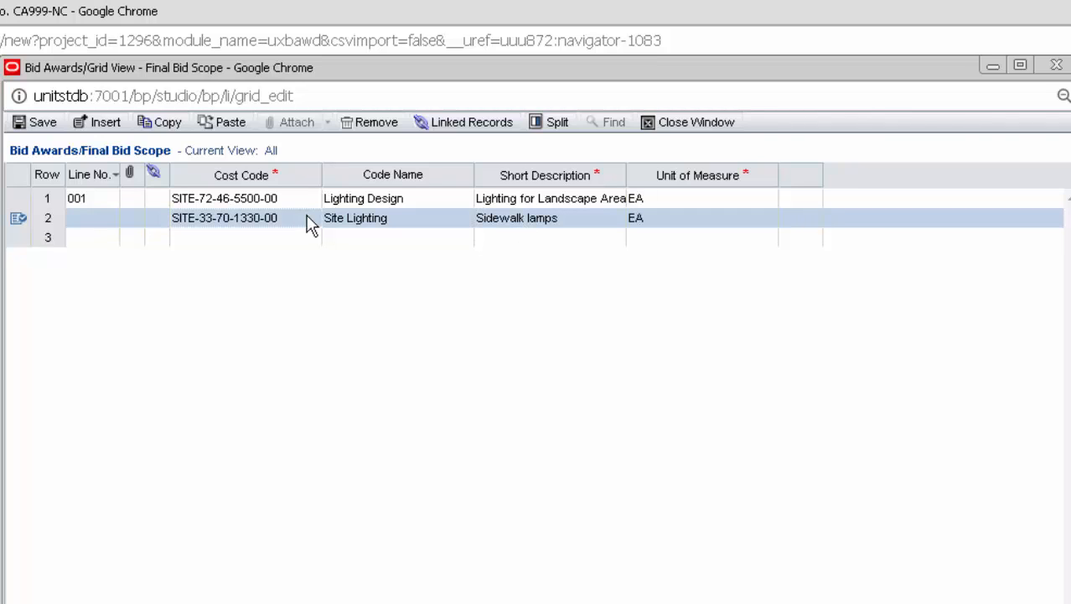
{"action": "left_click", "coordinate": [168, 122]}
{"action": "left_click", "coordinate": [239, 239]}
{"action": "left_click", "coordinate": [228, 123]}
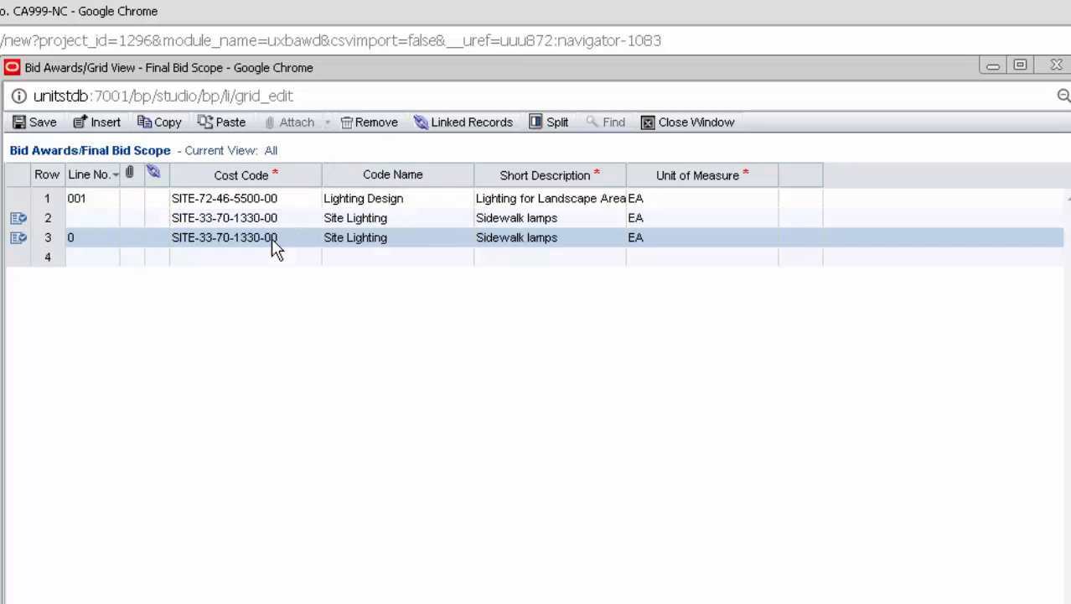
{"action": "left_click", "coordinate": [502, 247]}
{"action": "left_click", "coordinate": [574, 241]}
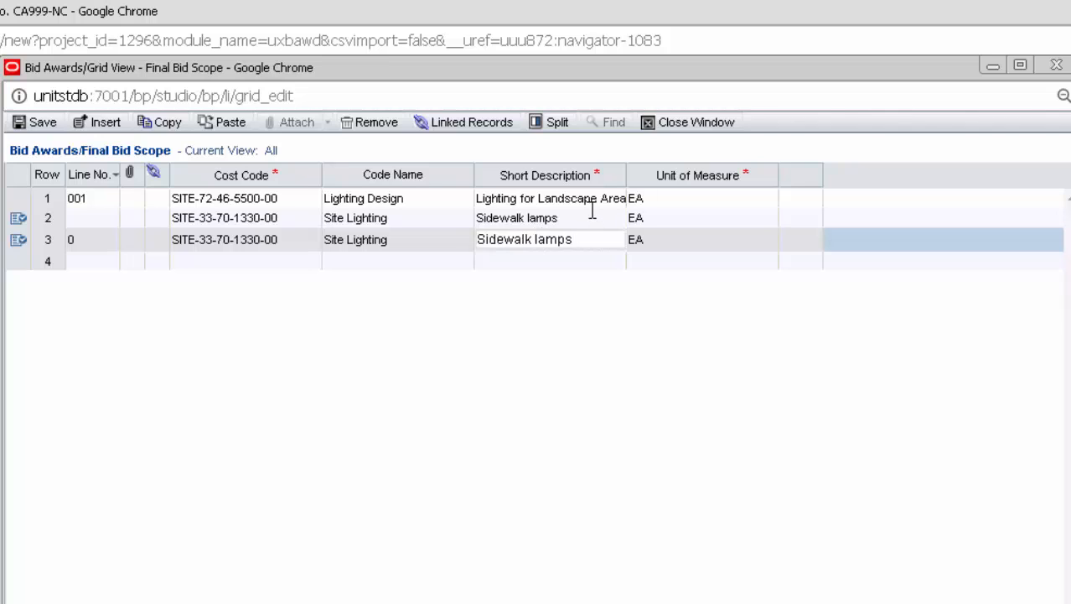
{"action": "type", "text": "in dog park"}
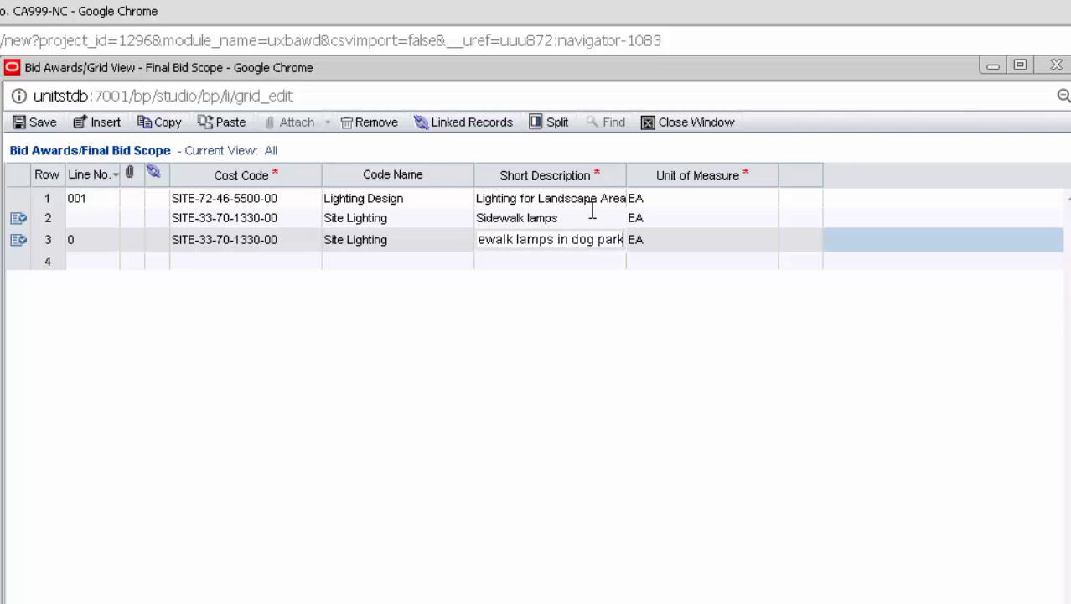
{"action": "left_click", "coordinate": [491, 327]}
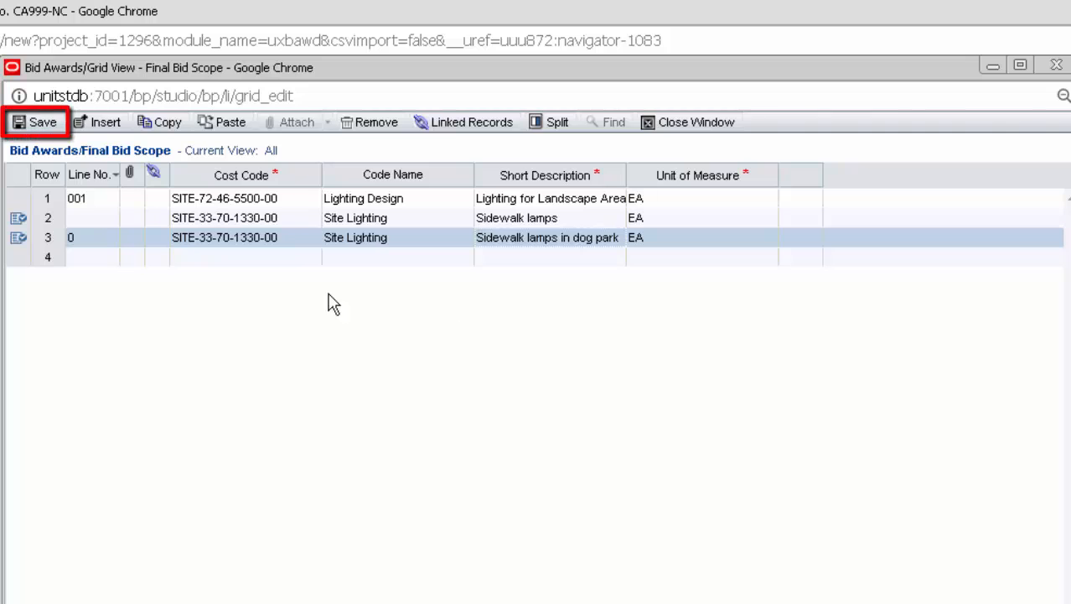
{"action": "left_click", "coordinate": [43, 124]}
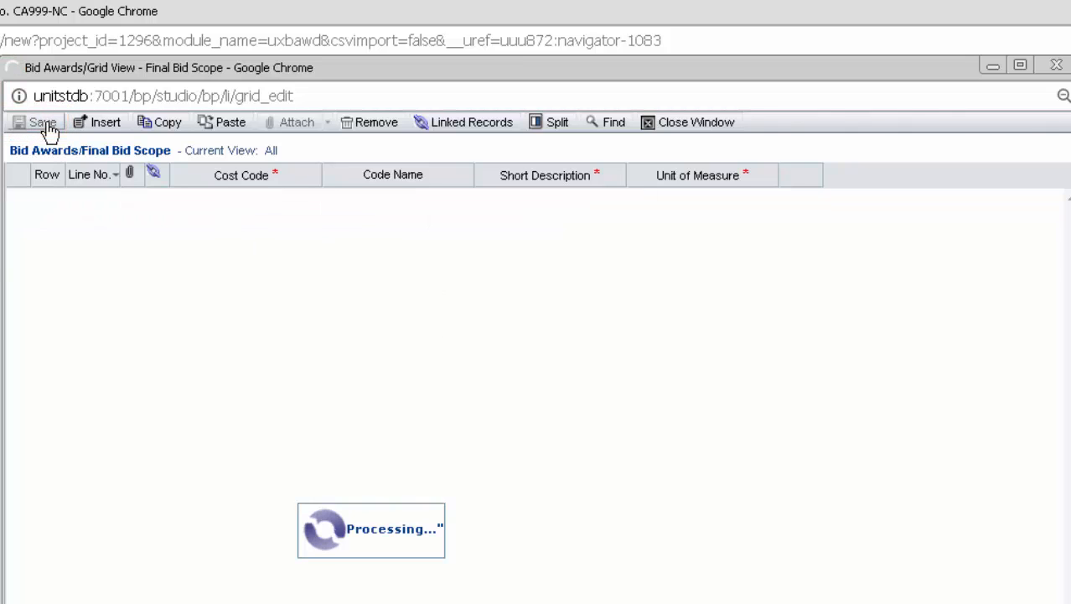
- Close the grid editor and change line 001's description to 'Lighting for Courtyard'
{"action": "left_click", "coordinate": [721, 126]}
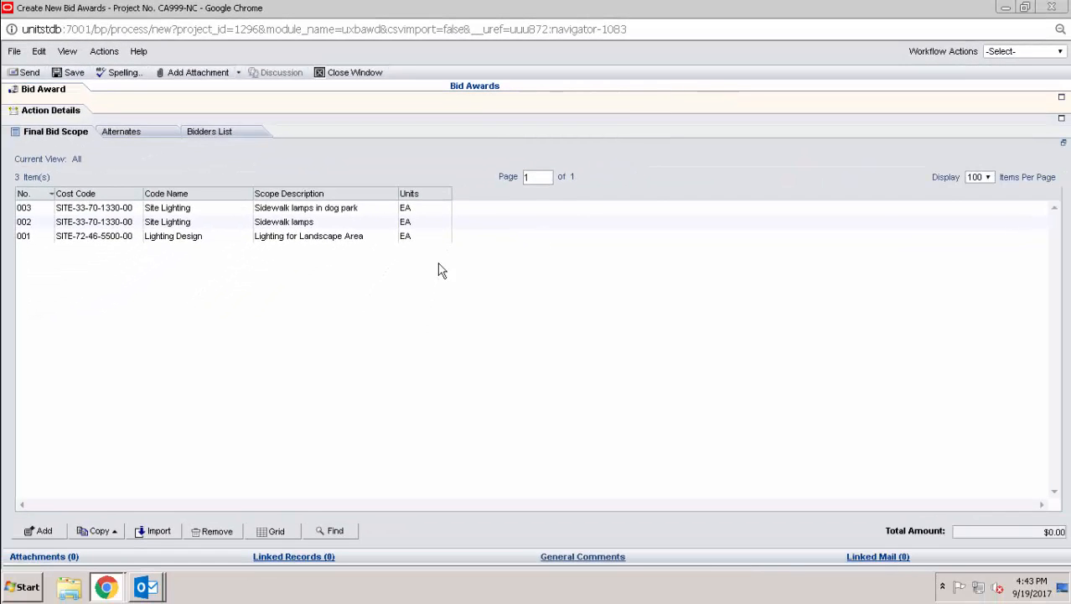
{"action": "left_click", "coordinate": [369, 237]}
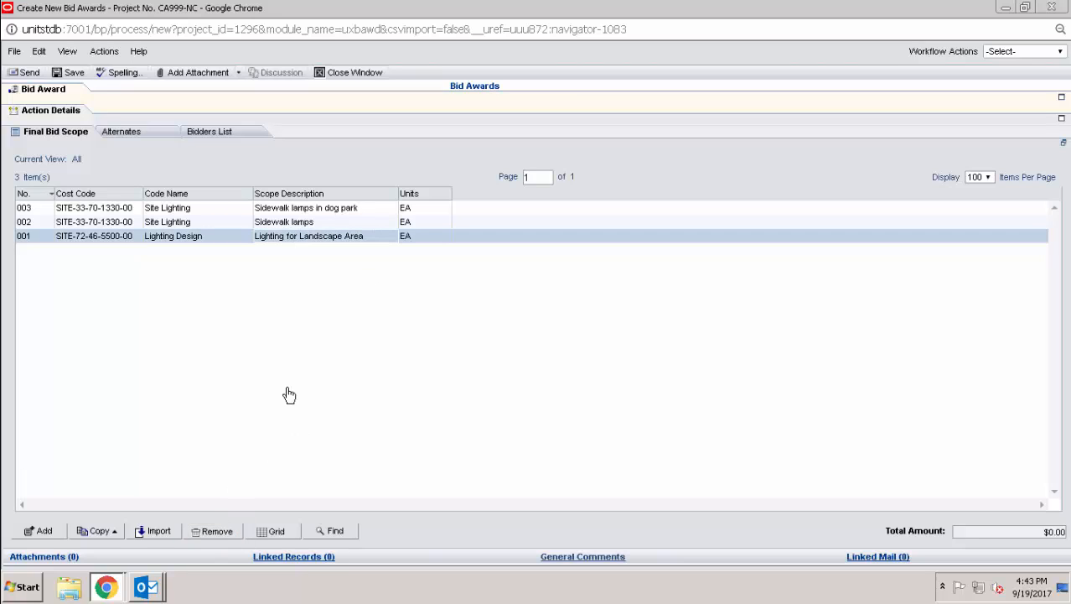
{"action": "double_click", "coordinate": [382, 240]}
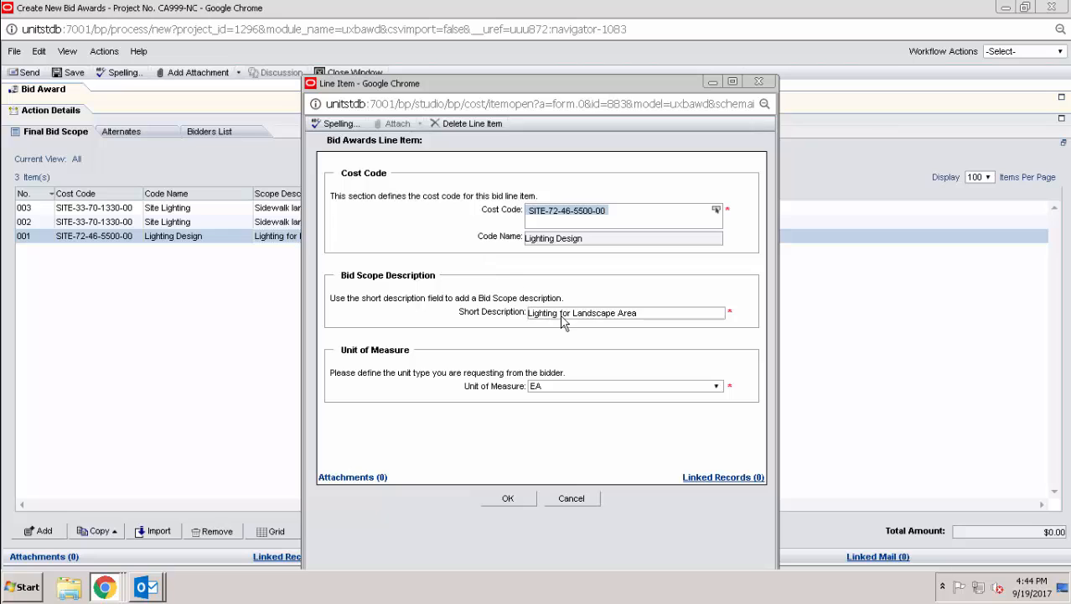
{"action": "left_click_drag", "start_coordinate": [572, 312], "coordinate": [678, 329]}
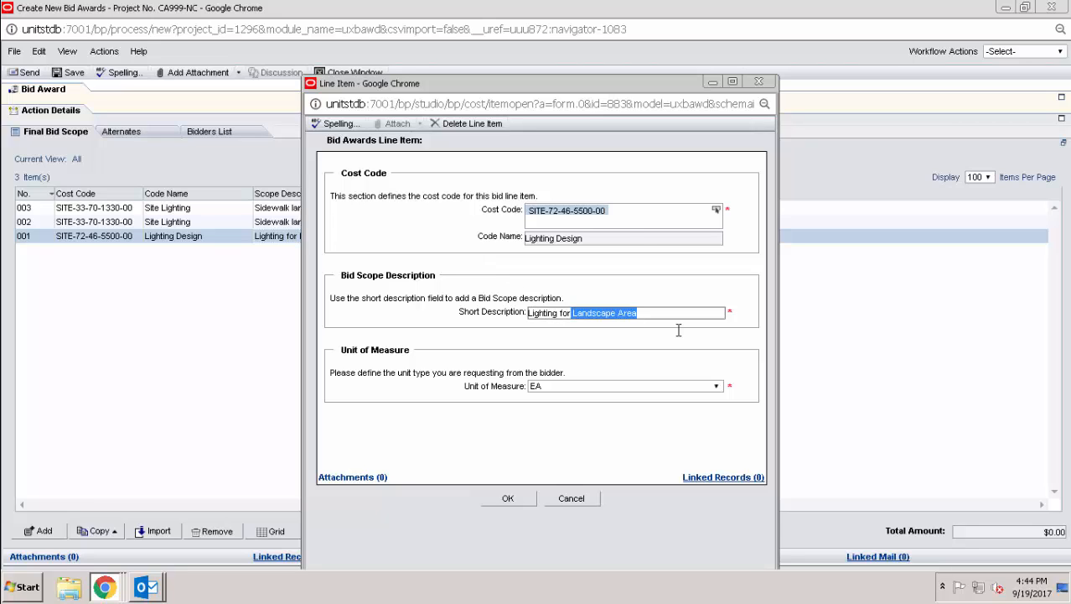
{"action": "type", "text": "Courtyard"}
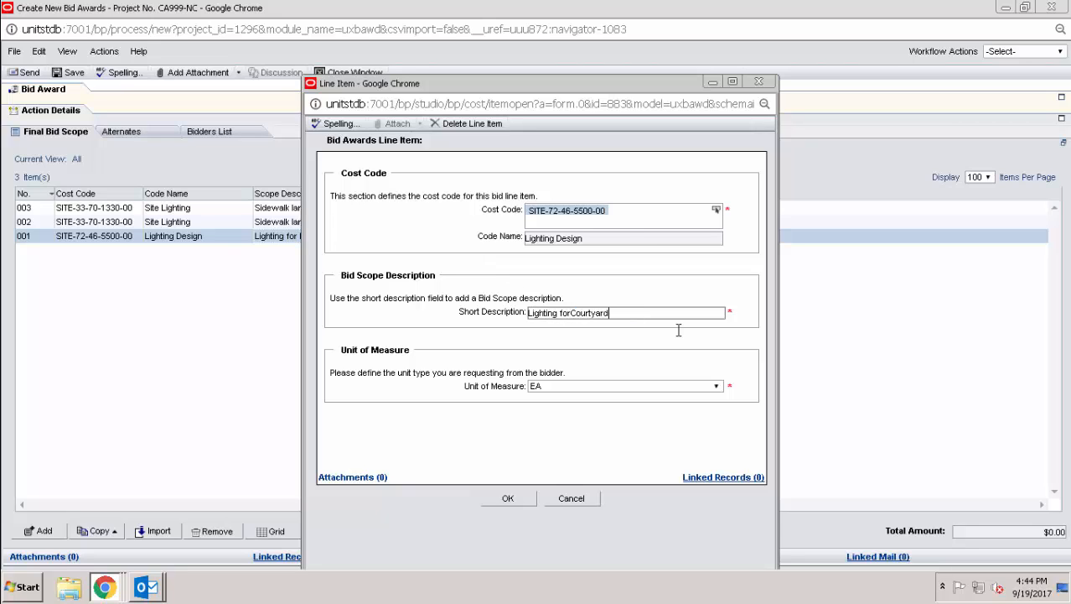
{"action": "left_click", "coordinate": [572, 312]}
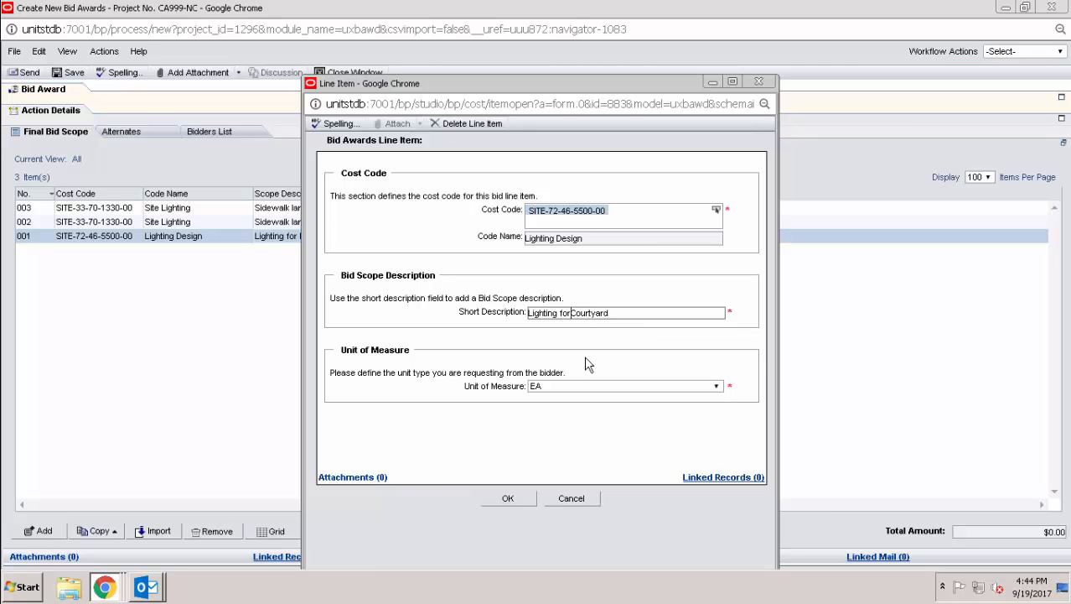
{"action": "left_click", "coordinate": [508, 498]}
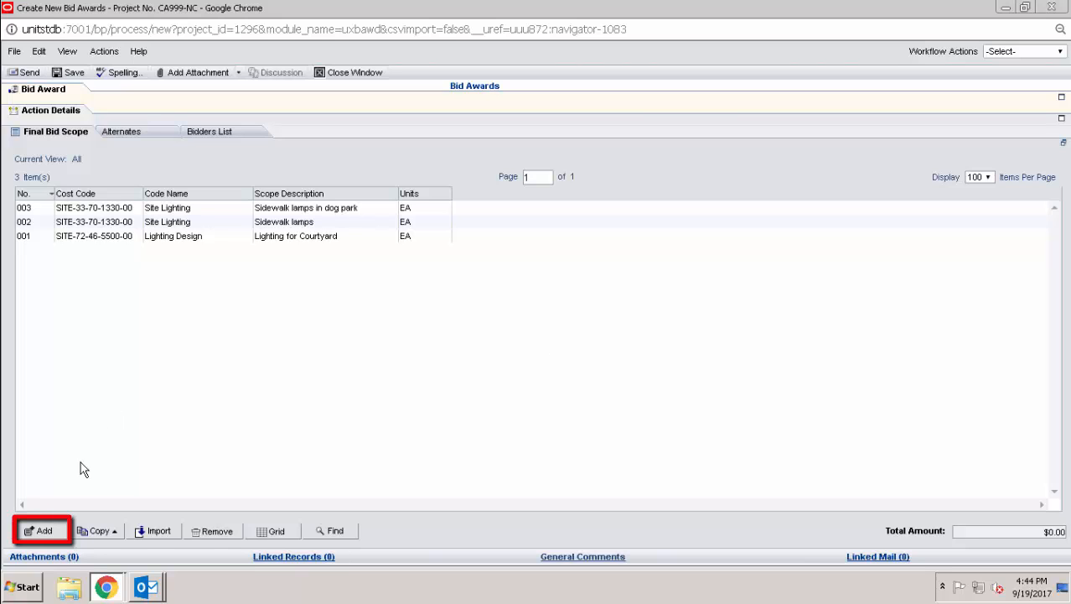
- Start a new Final Bid Scope line and browse the SITE group in the cost code list
{"action": "left_click", "coordinate": [43, 530]}
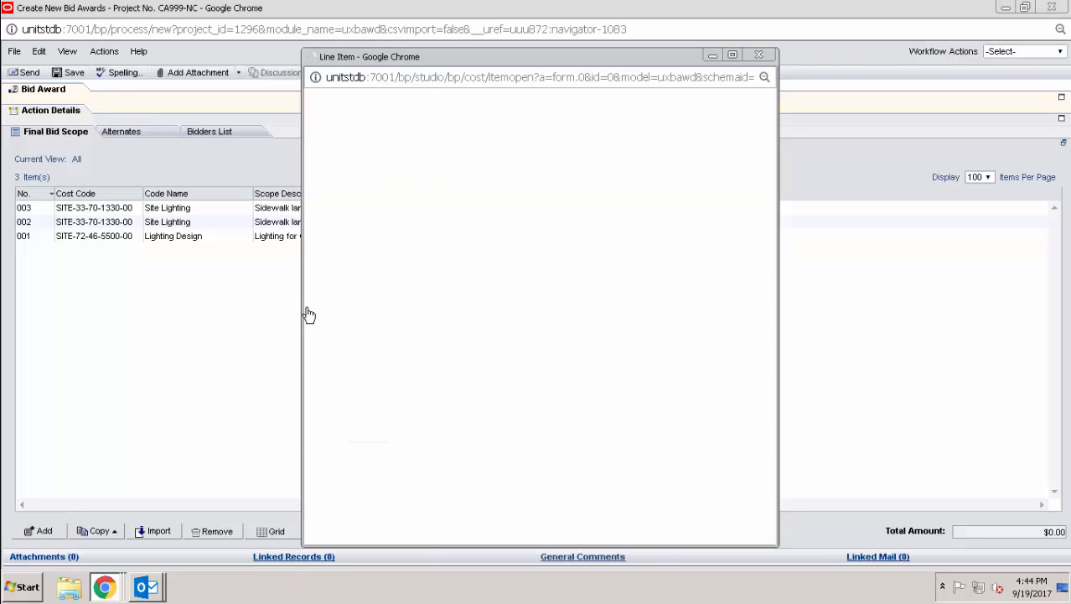
{"action": "left_click", "coordinate": [575, 184]}
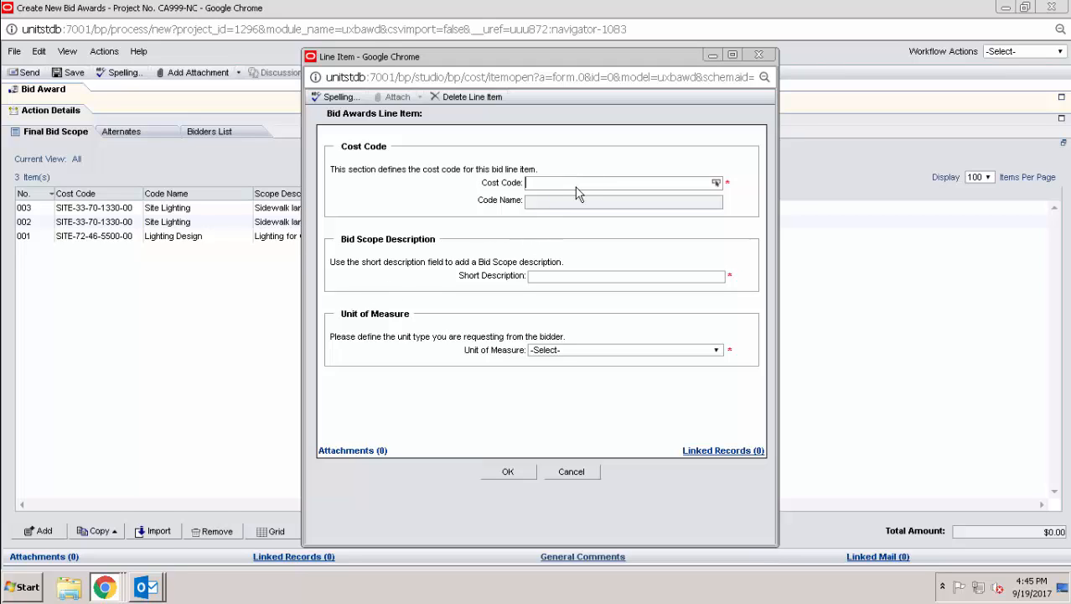
{"action": "left_click", "coordinate": [716, 184]}
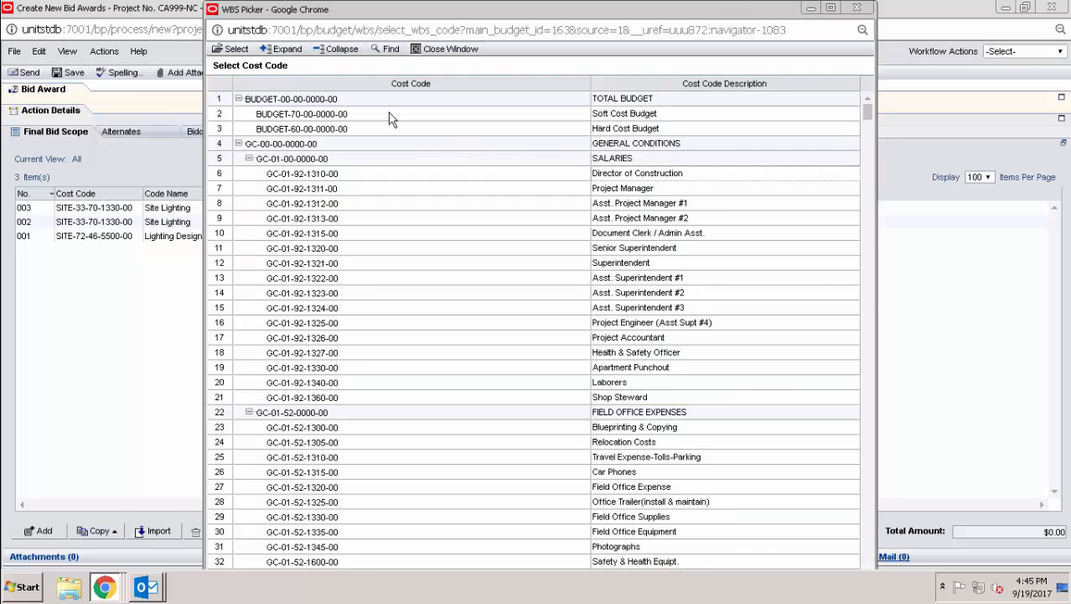
{"action": "left_click", "coordinate": [334, 52]}
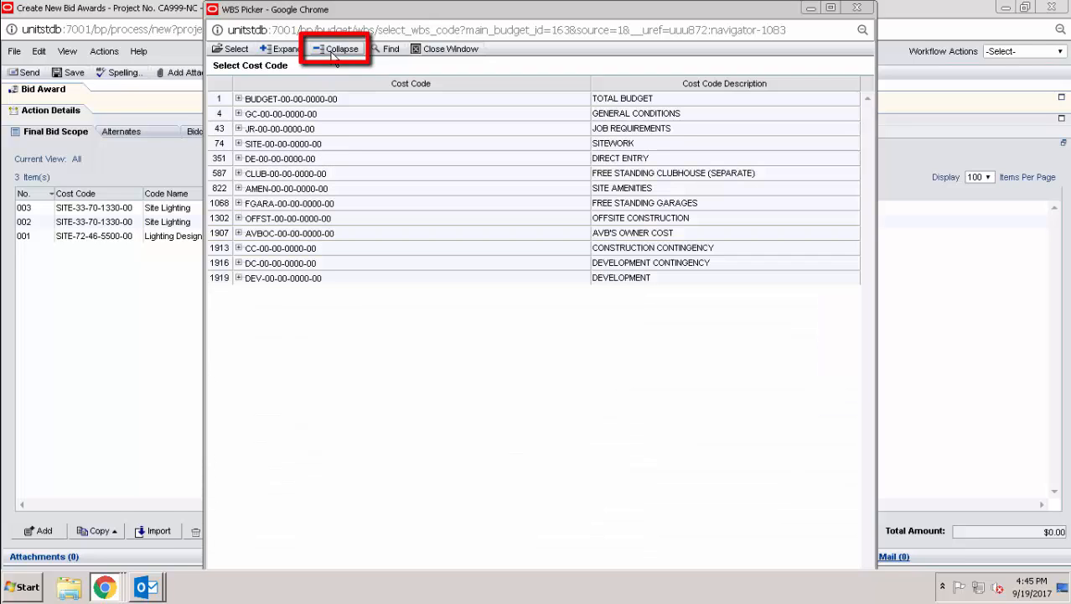
{"action": "left_click", "coordinate": [239, 144]}
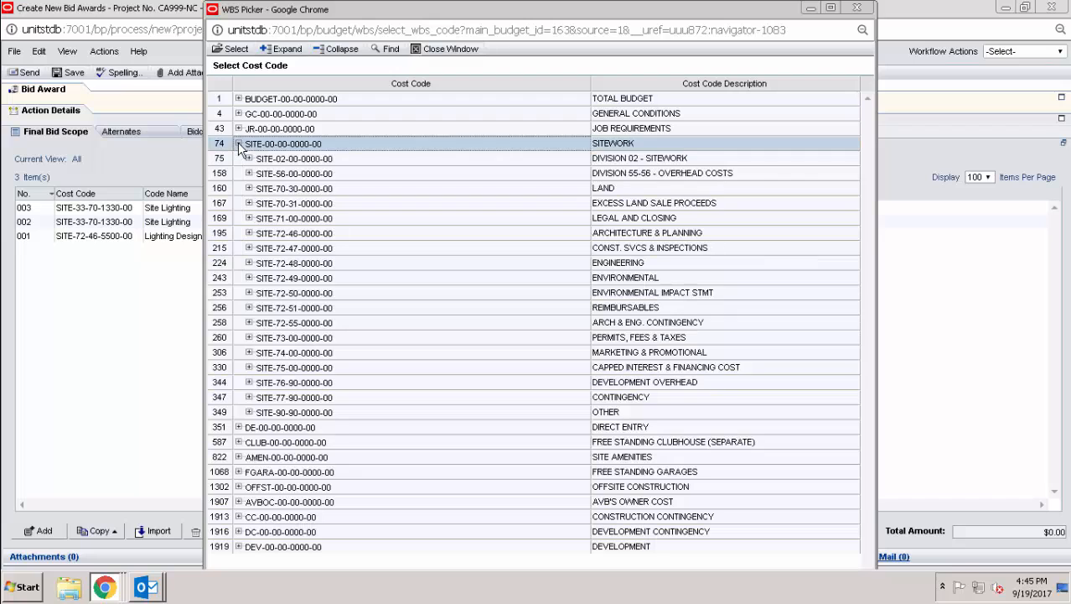
{"action": "left_click", "coordinate": [248, 293]}
{"action": "left_click", "coordinate": [248, 293]}
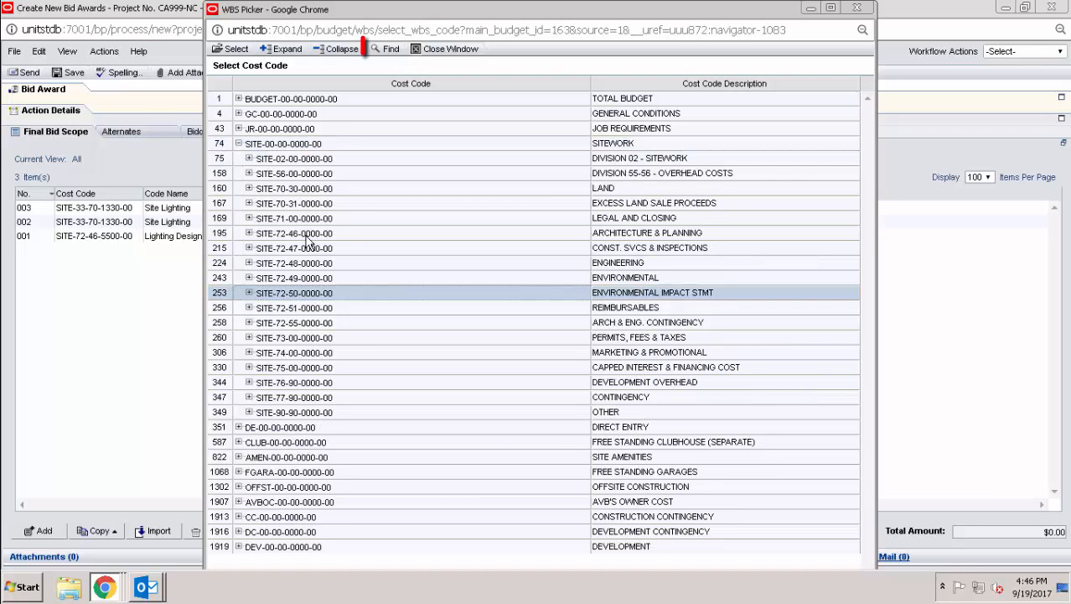
- Search the cost code list by Cost Code Description for 'light' and step through matches
{"action": "left_click", "coordinate": [385, 53]}
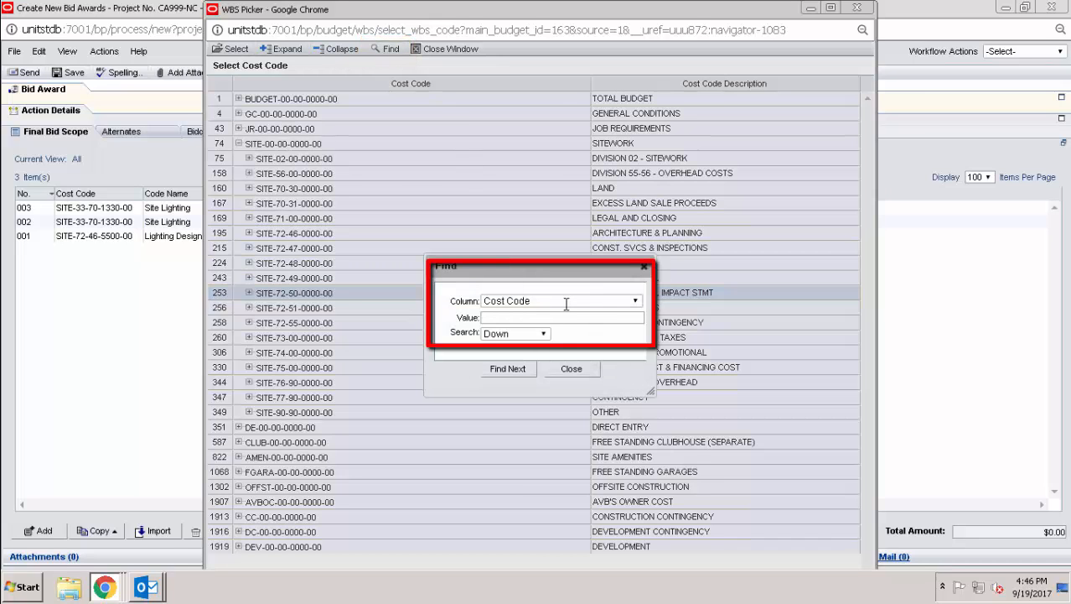
{"action": "left_click", "coordinate": [567, 304]}
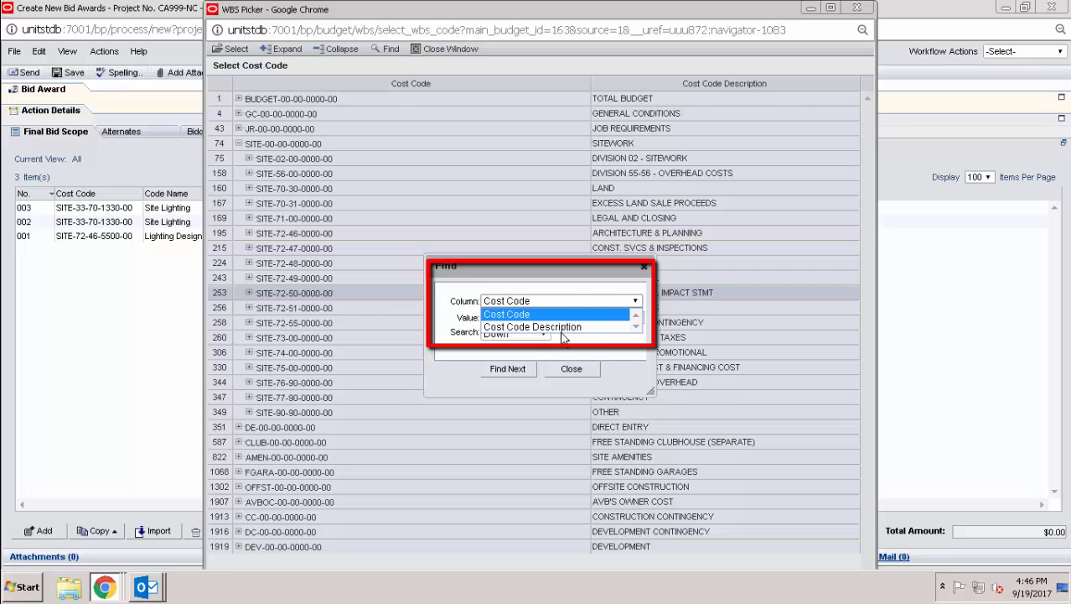
{"action": "left_click", "coordinate": [561, 327]}
{"action": "left_click", "coordinate": [558, 319]}
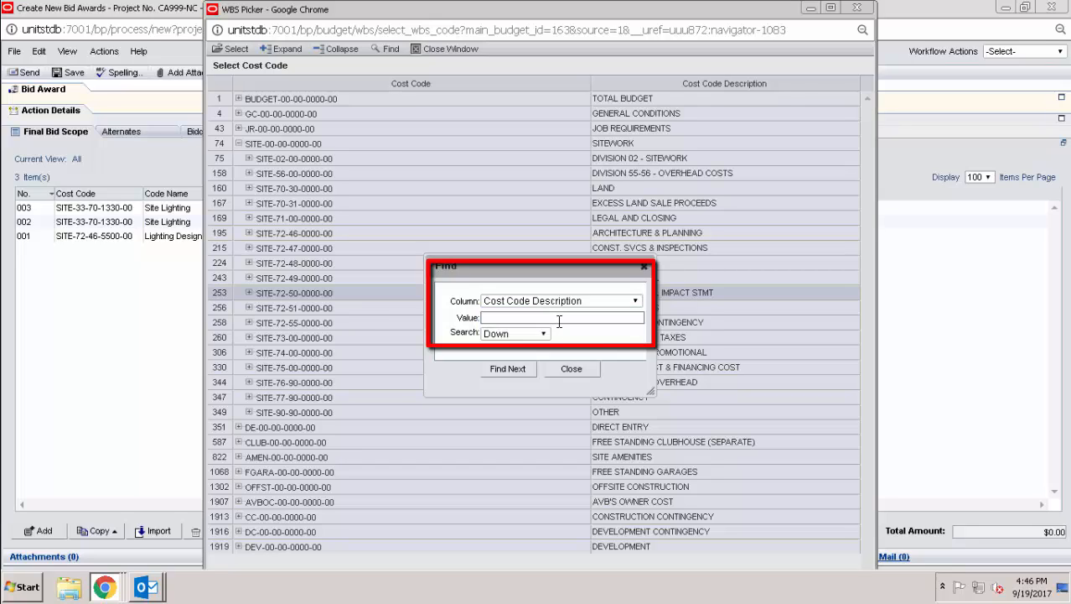
{"action": "type", "text": "light"}
{"action": "left_click", "coordinate": [524, 374]}
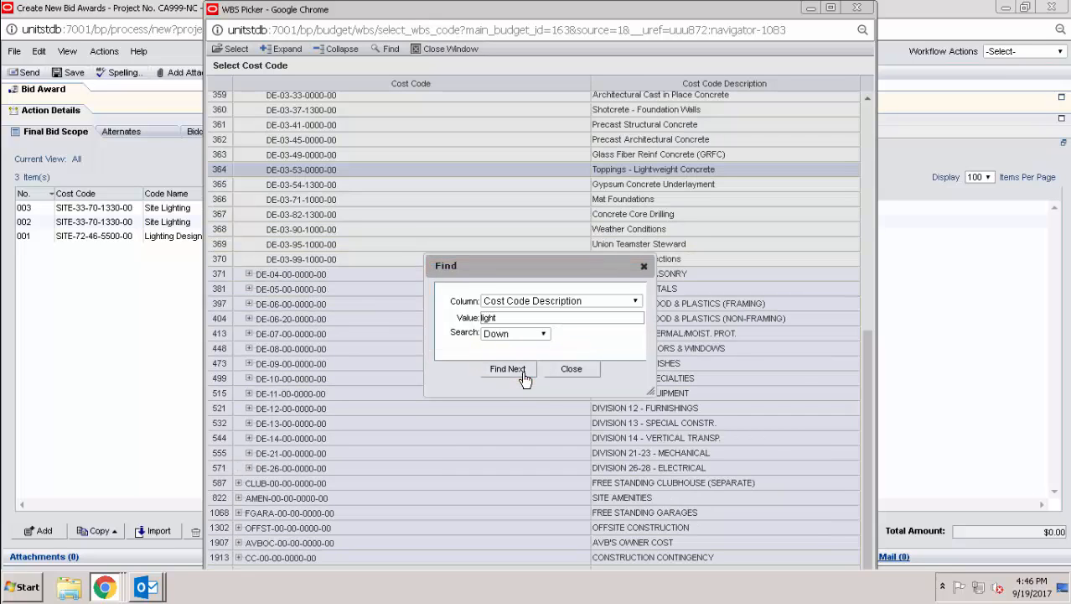
{"action": "left_click", "coordinate": [524, 375]}
{"action": "left_click", "coordinate": [524, 375]}
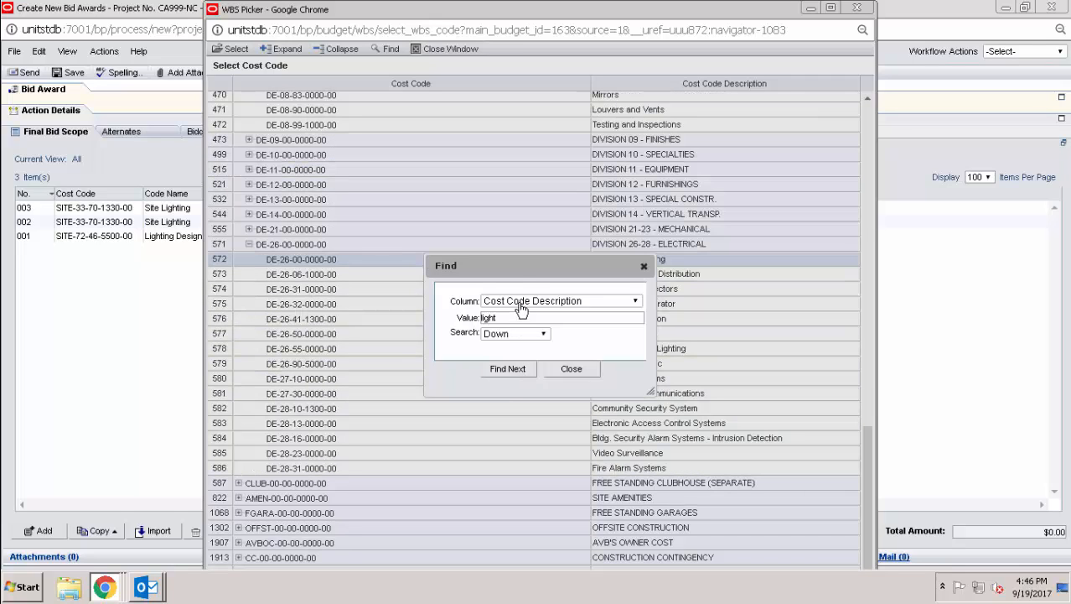
{"action": "left_click_drag", "start_coordinate": [520, 265], "coordinate": [432, 258]}
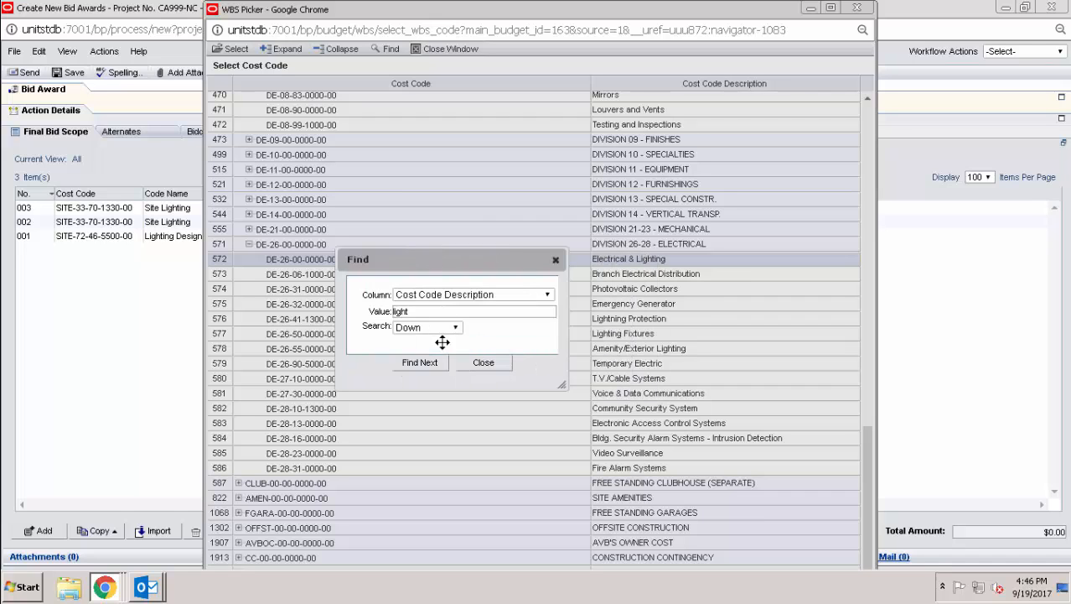
{"action": "left_click", "coordinate": [480, 365]}
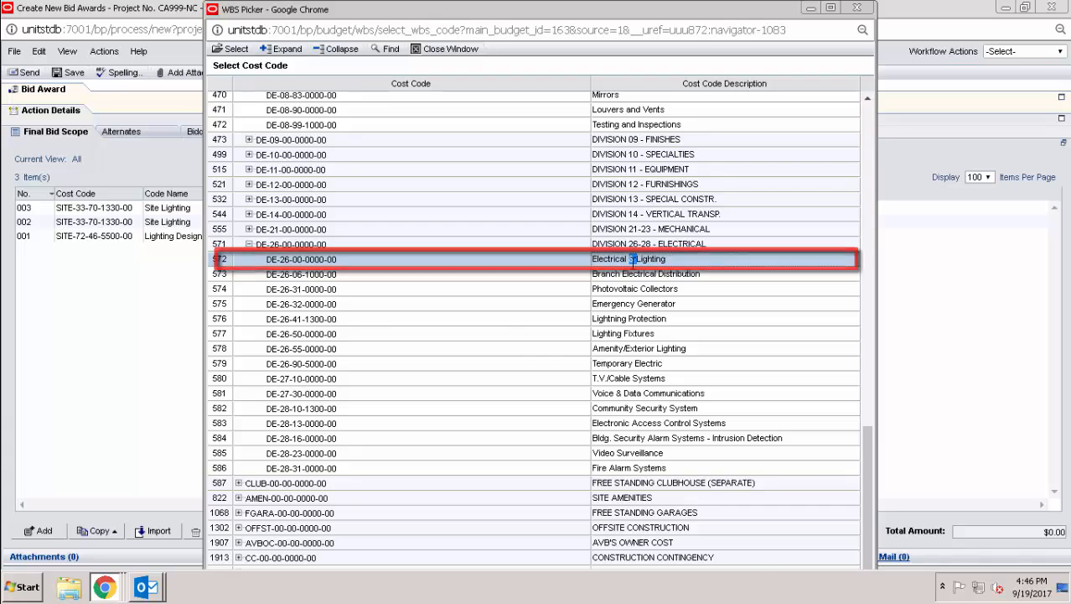
{"action": "double_click", "coordinate": [632, 259]}
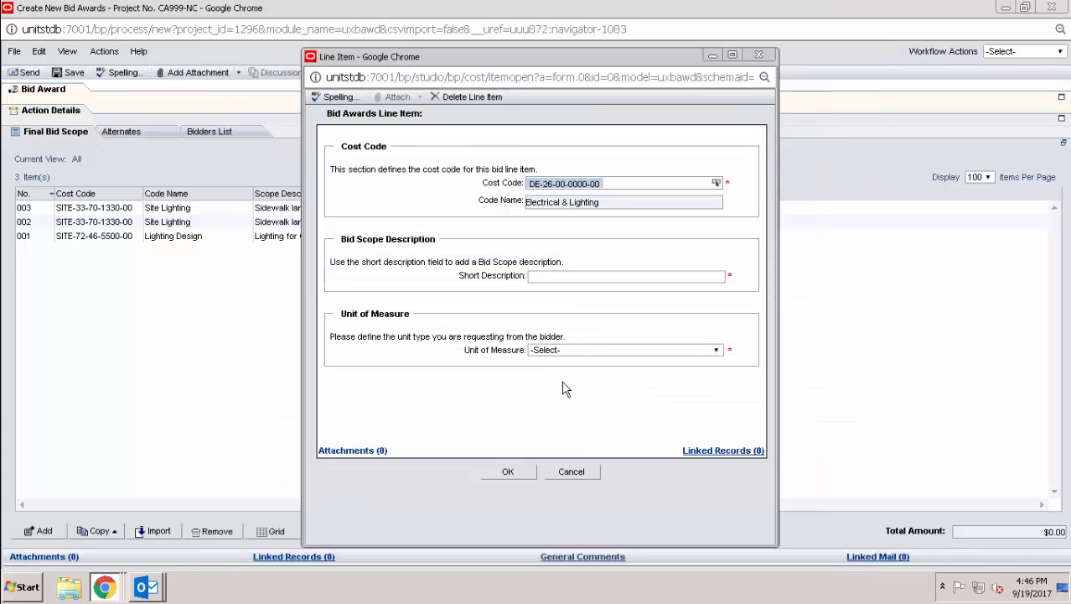
{"action": "left_click", "coordinate": [571, 472]}
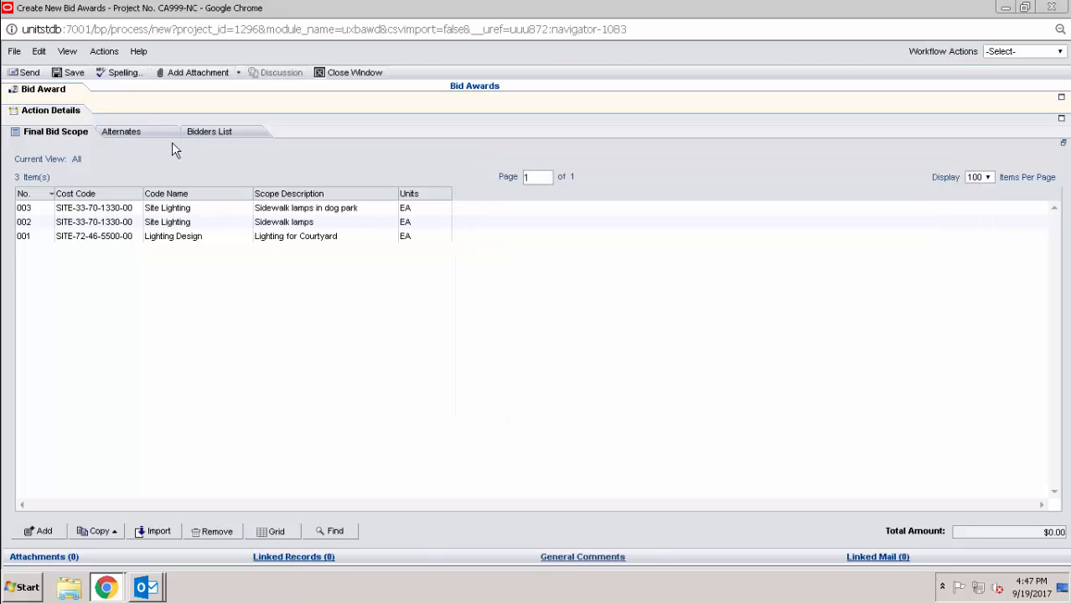
{"action": "left_click", "coordinate": [167, 138]}
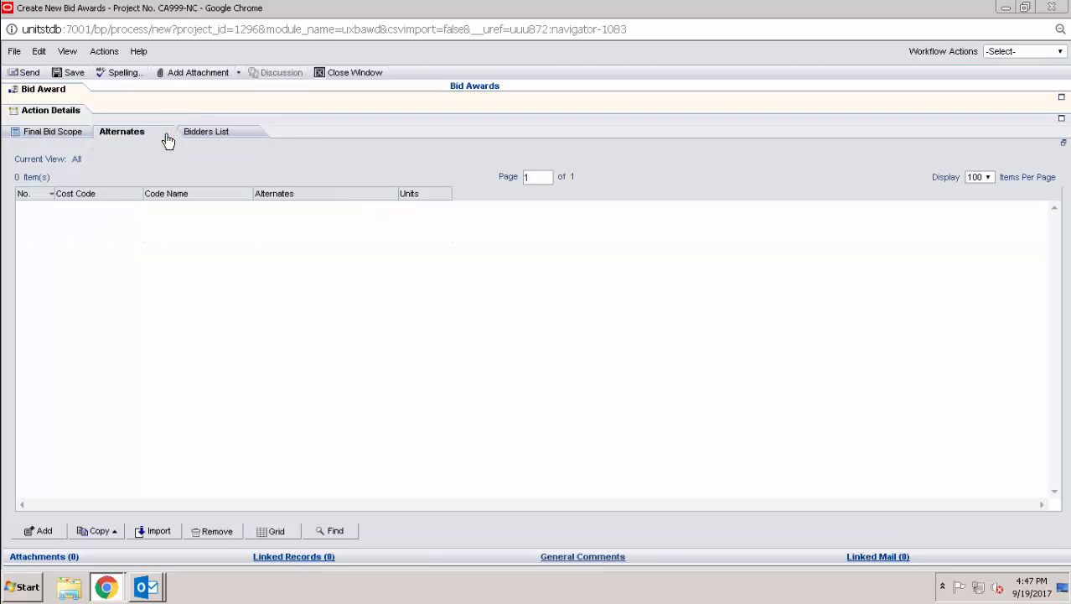
{"action": "left_click", "coordinate": [43, 530]}
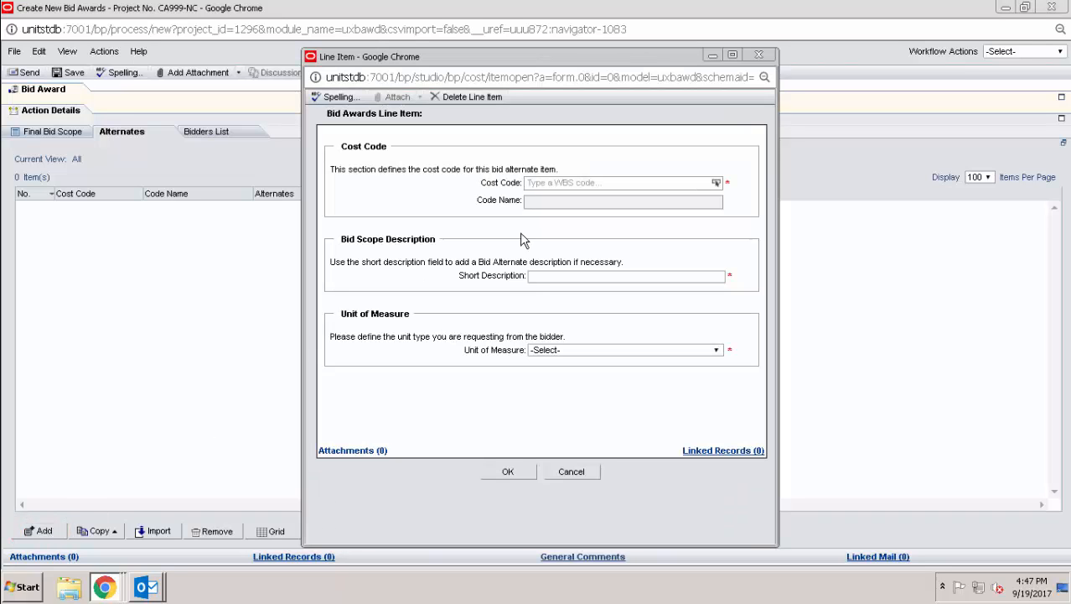
{"action": "left_click", "coordinate": [544, 184]}
{"action": "type", "text": "light"}
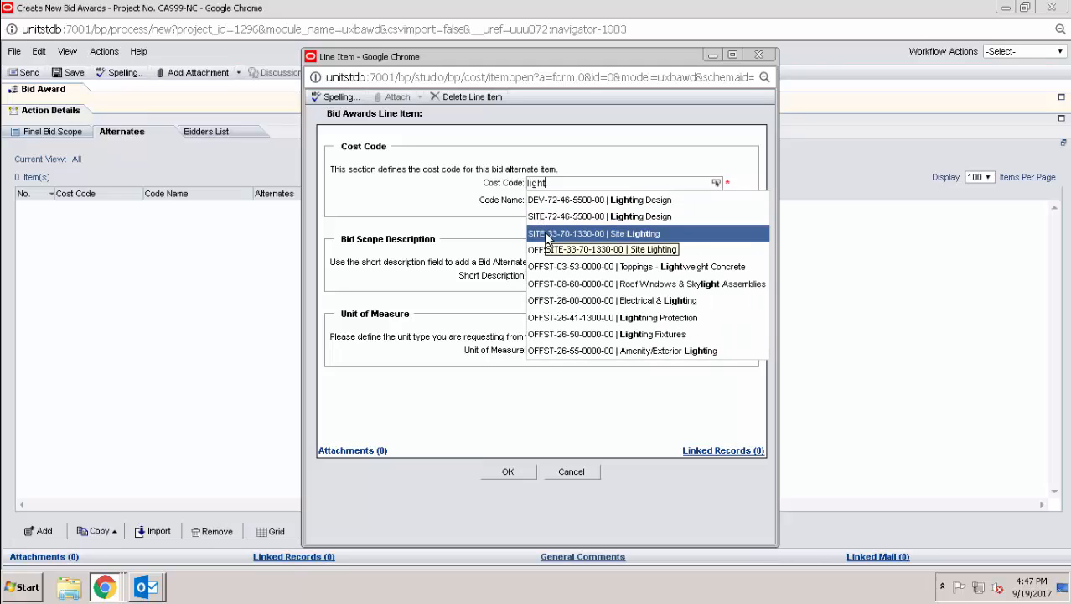
{"action": "left_click", "coordinate": [545, 235]}
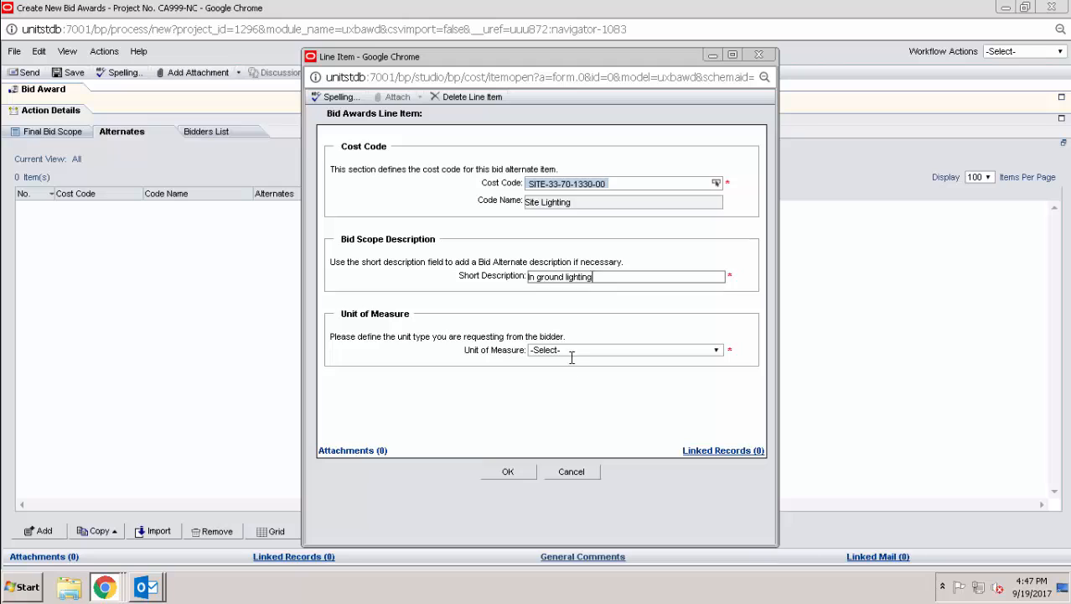
{"action": "left_click", "coordinate": [571, 352]}
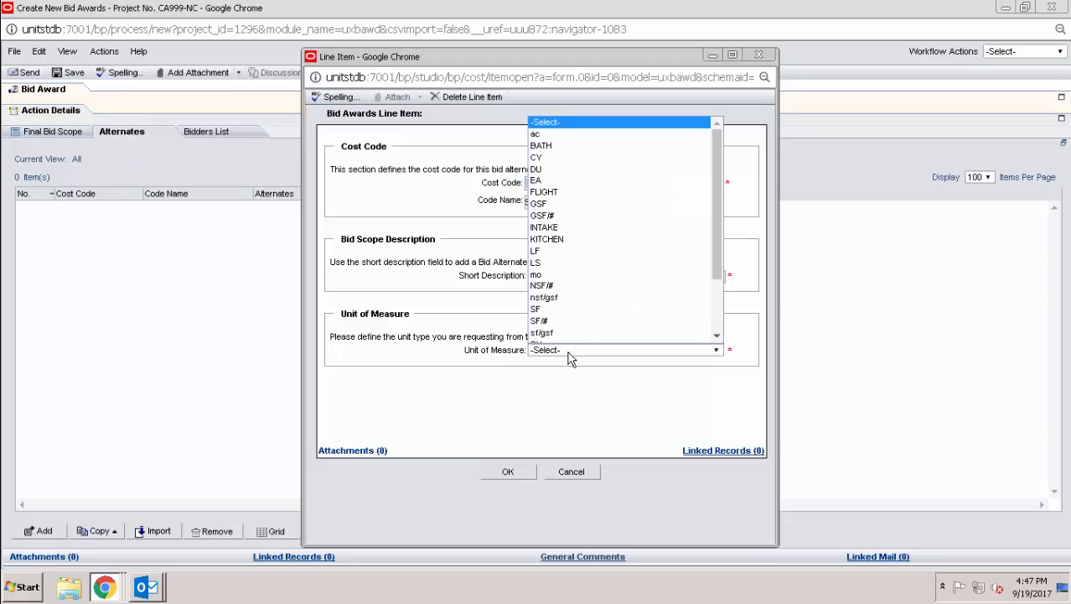
{"action": "left_click", "coordinate": [570, 181]}
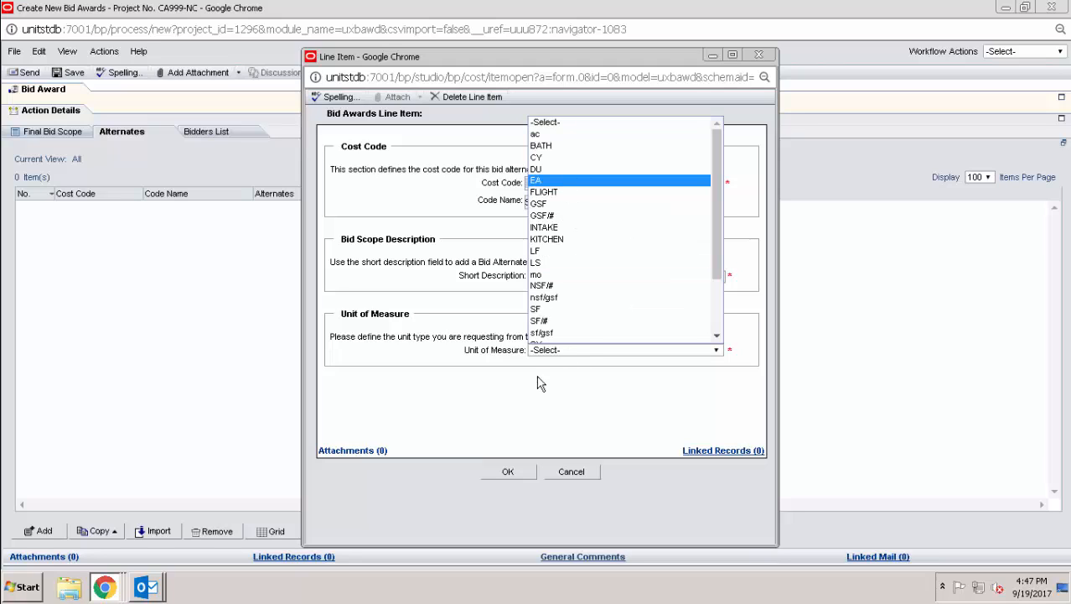
{"action": "left_click", "coordinate": [526, 470]}
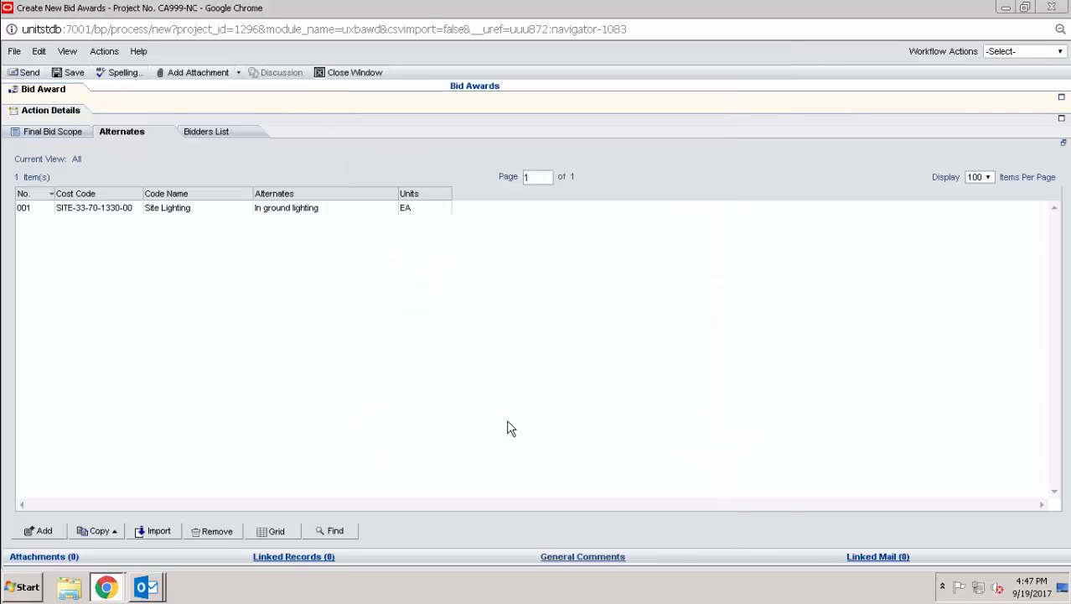
{"action": "left_click", "coordinate": [251, 136]}
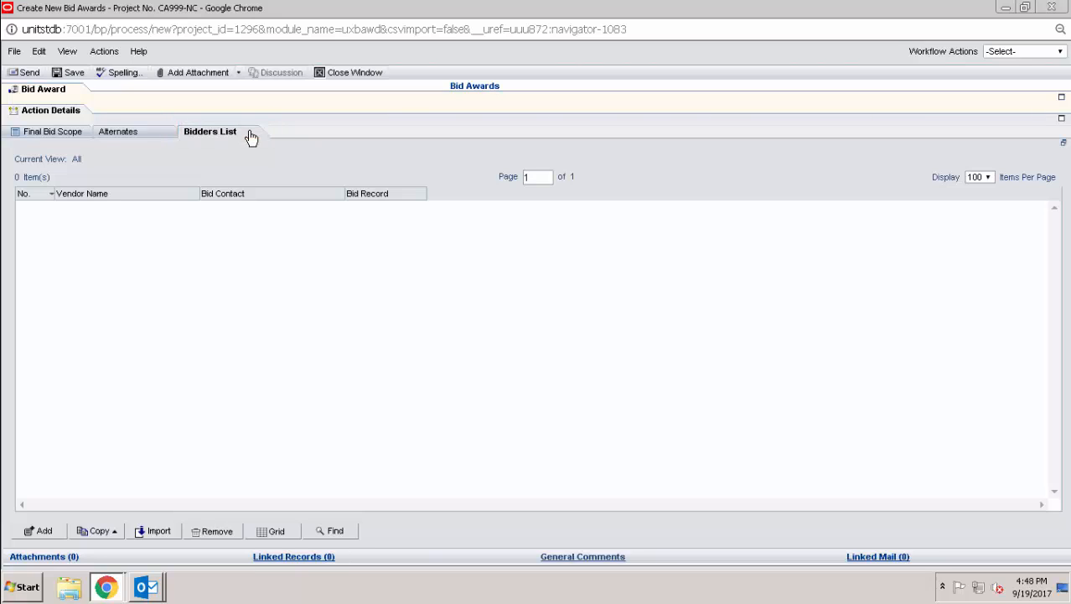
- Add KB Designs as bidder 001 via vendor search, with the training-user bid contact
{"action": "left_click", "coordinate": [65, 534]}
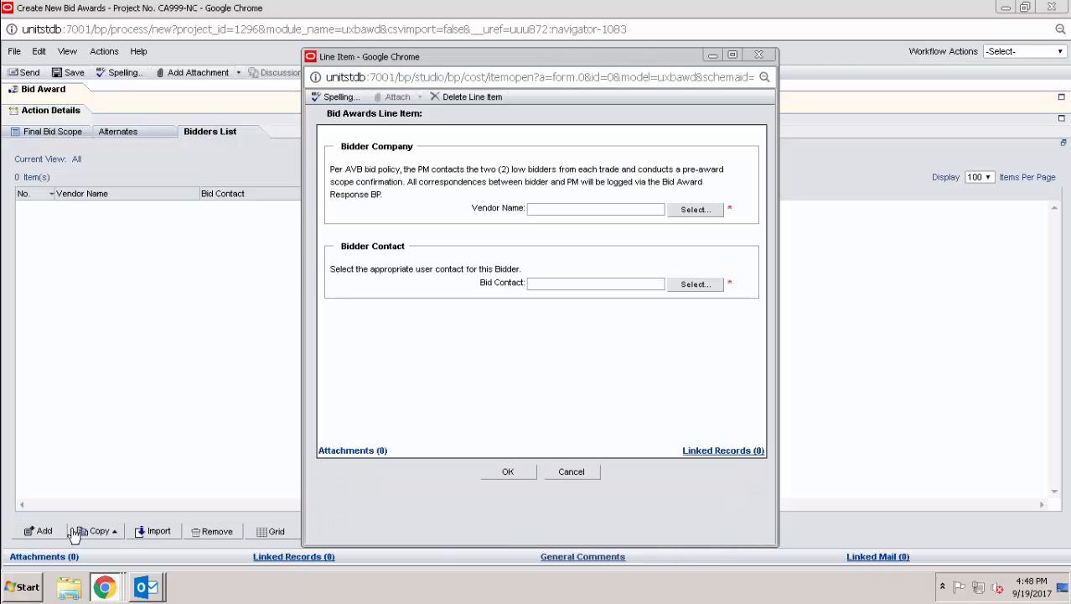
{"action": "left_click", "coordinate": [695, 210]}
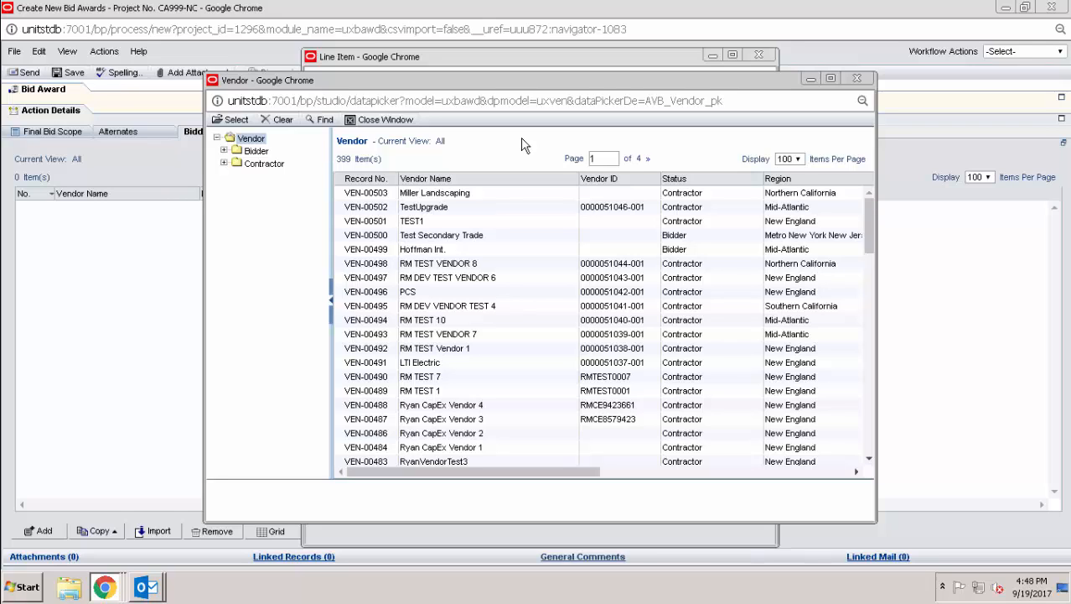
{"action": "left_click", "coordinate": [322, 120]}
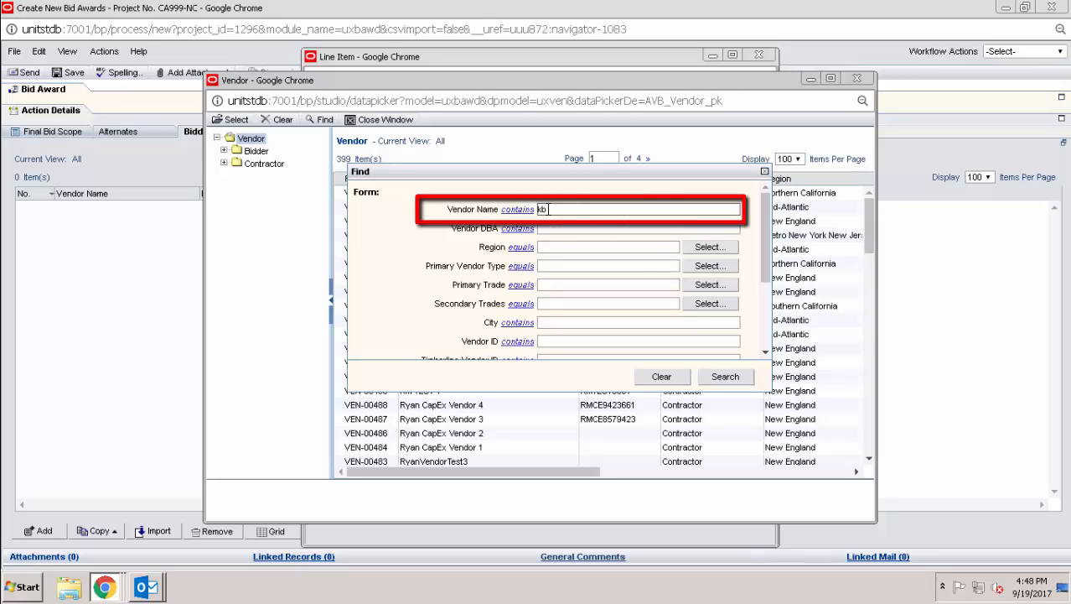
{"action": "left_click", "coordinate": [722, 377]}
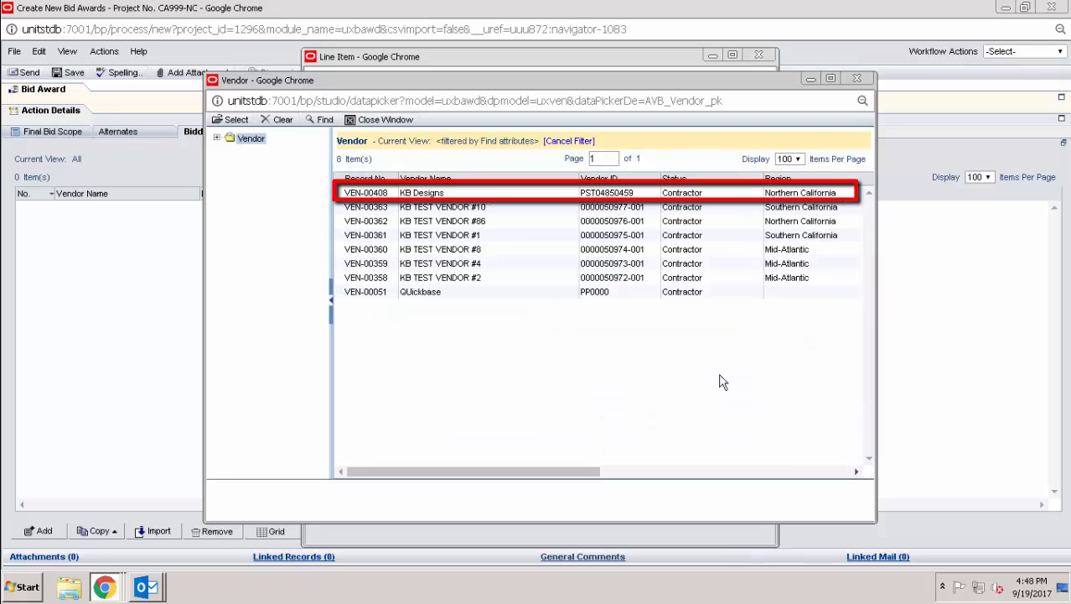
{"action": "double_click", "coordinate": [539, 196]}
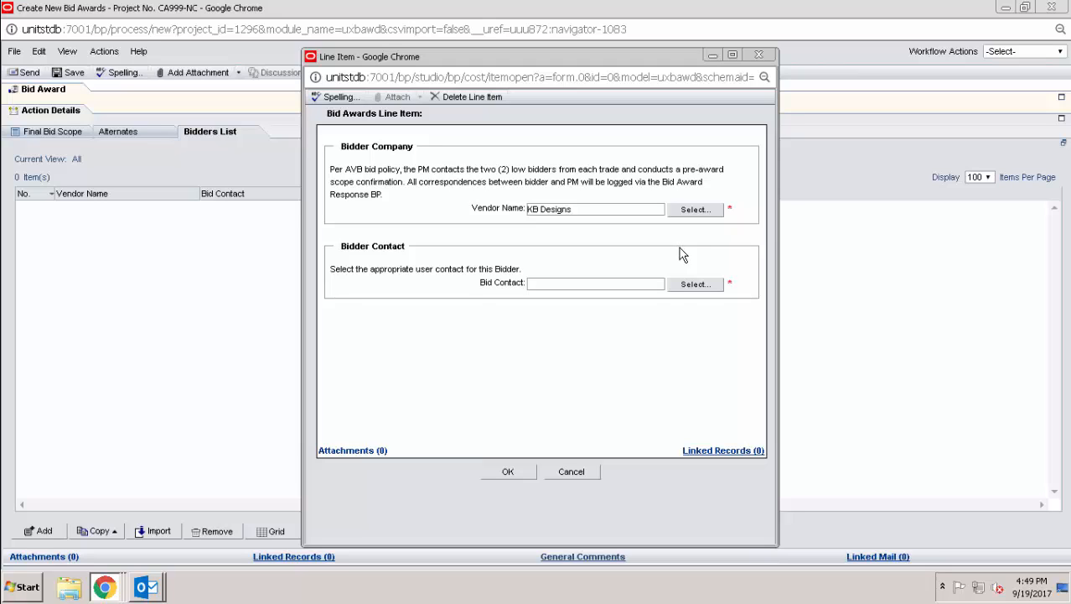
{"action": "left_click", "coordinate": [695, 285]}
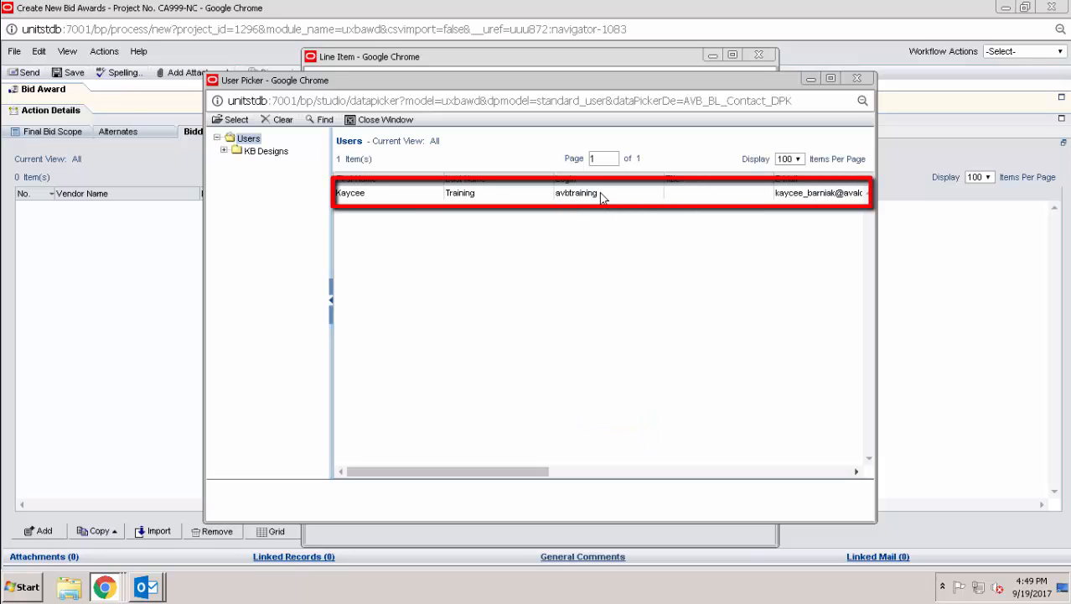
{"action": "double_click", "coordinate": [602, 199]}
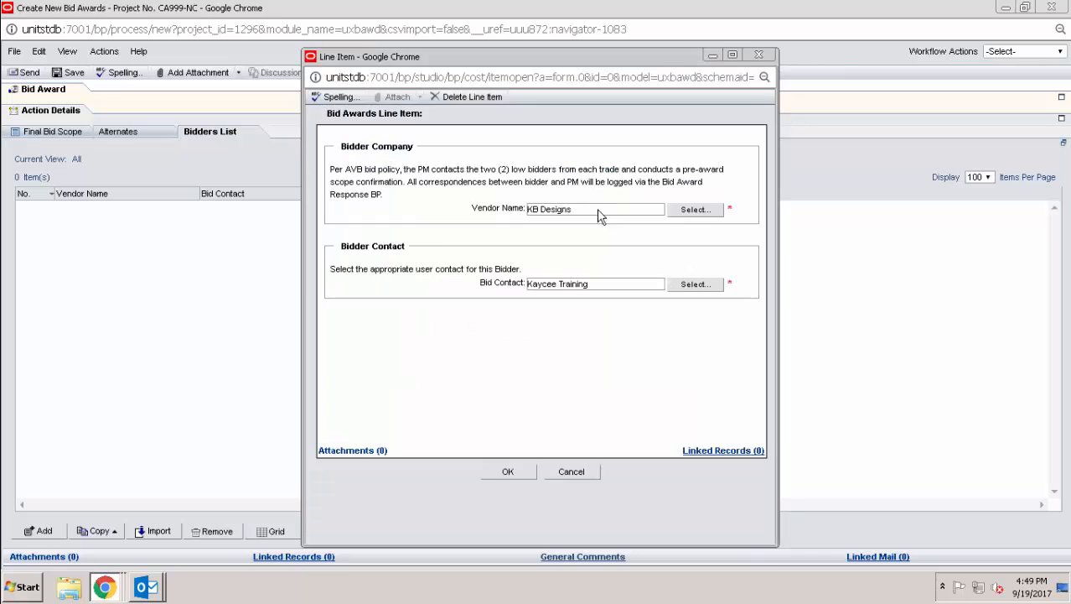
{"action": "left_click", "coordinate": [508, 472]}
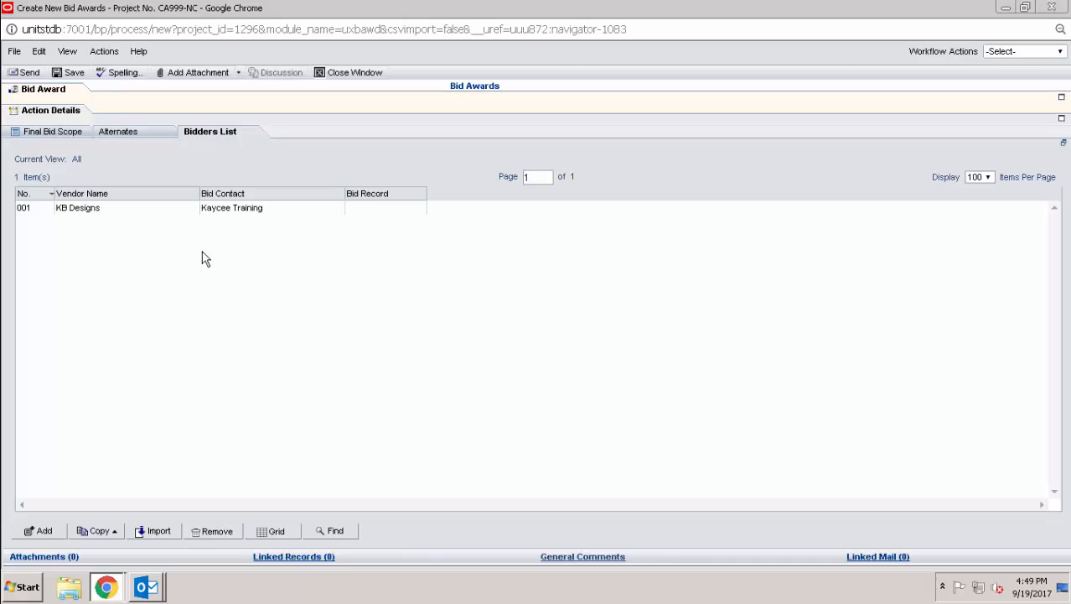
- Save the bid award as a draft and close its record window
{"action": "left_click", "coordinate": [75, 72]}
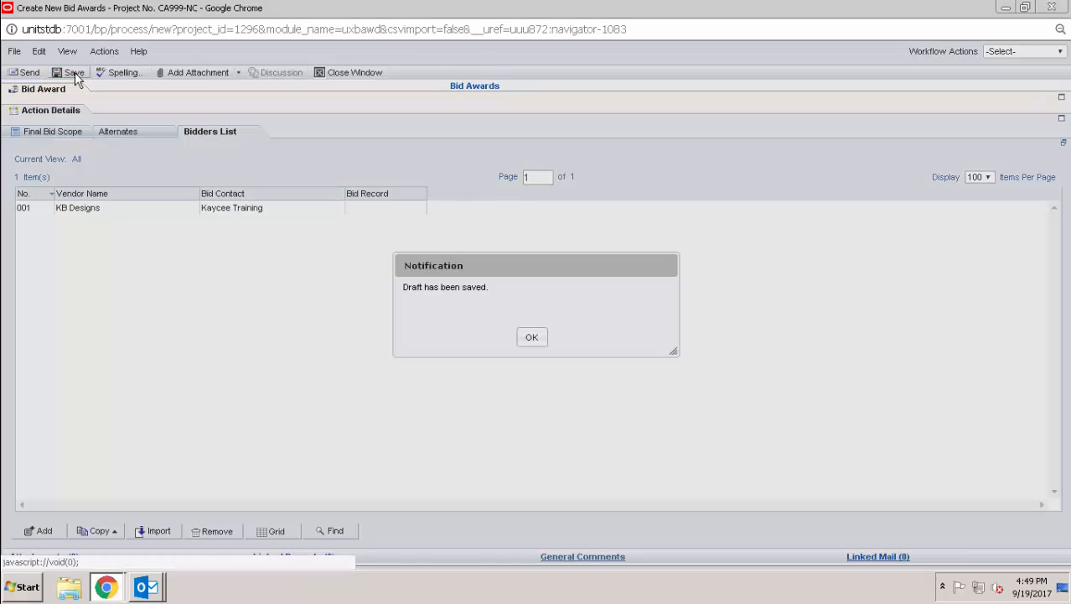
{"action": "left_click", "coordinate": [541, 336]}
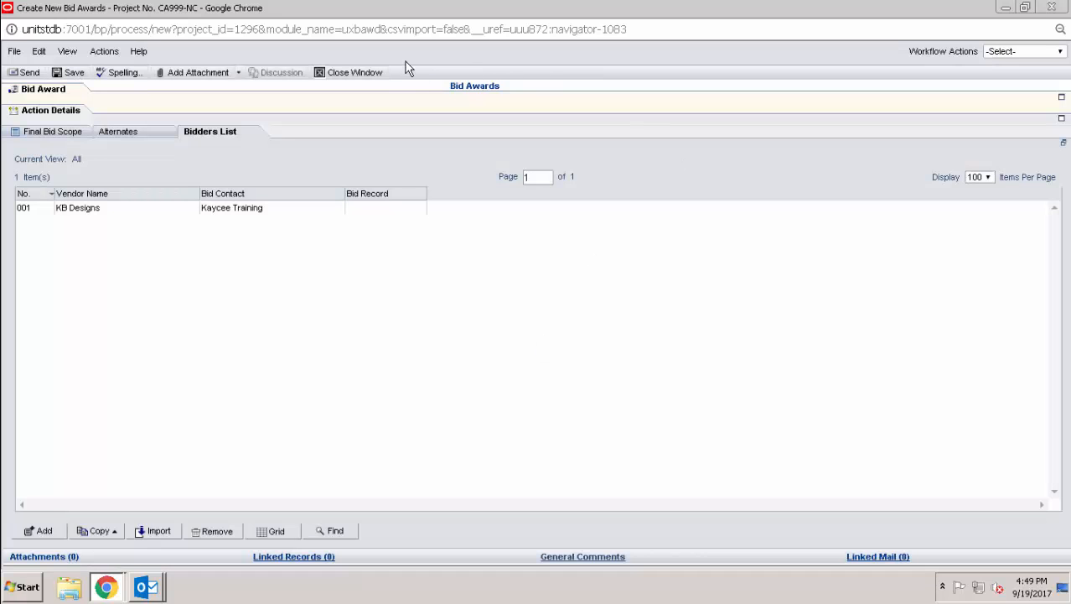
{"action": "left_click", "coordinate": [375, 73]}
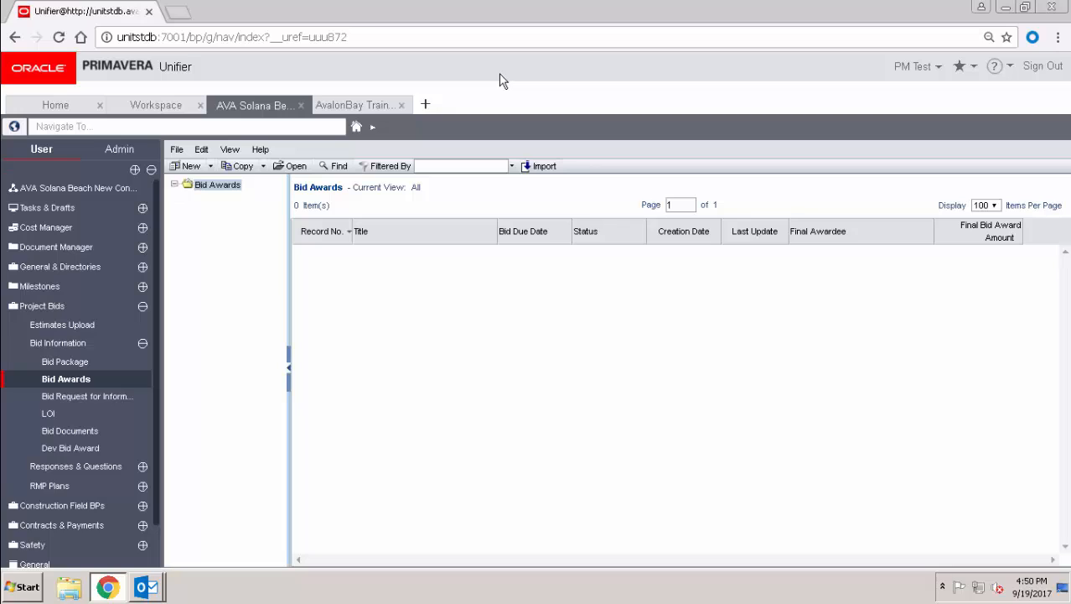
- Open Drafts under Tasks & Drafts and select the 26-Electrical Bid Package draft
{"action": "left_click", "coordinate": [74, 209]}
{"action": "left_click", "coordinate": [54, 244]}
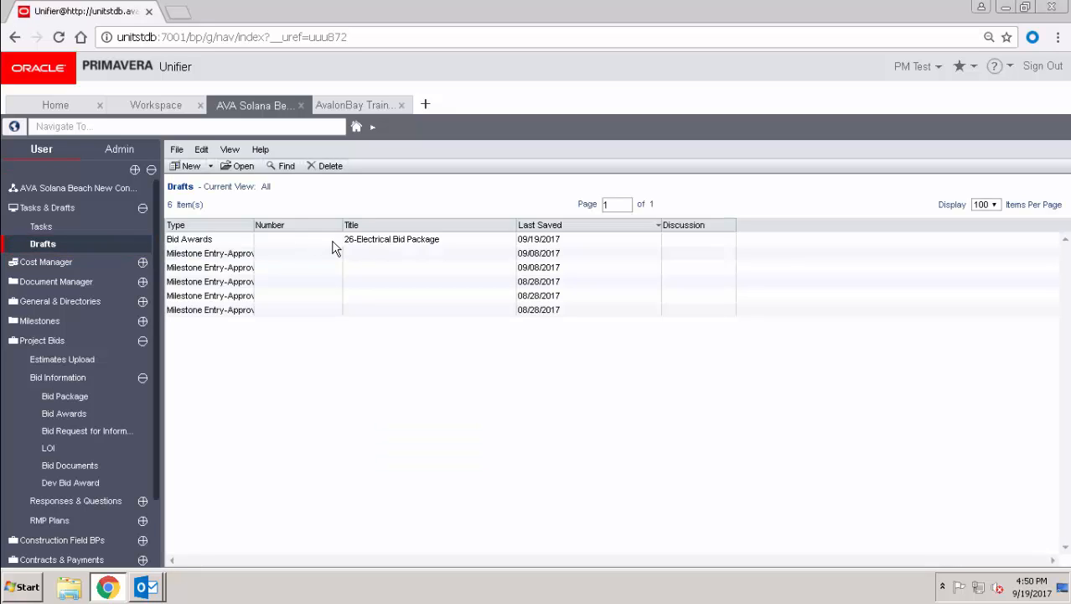
{"action": "left_click", "coordinate": [333, 243]}
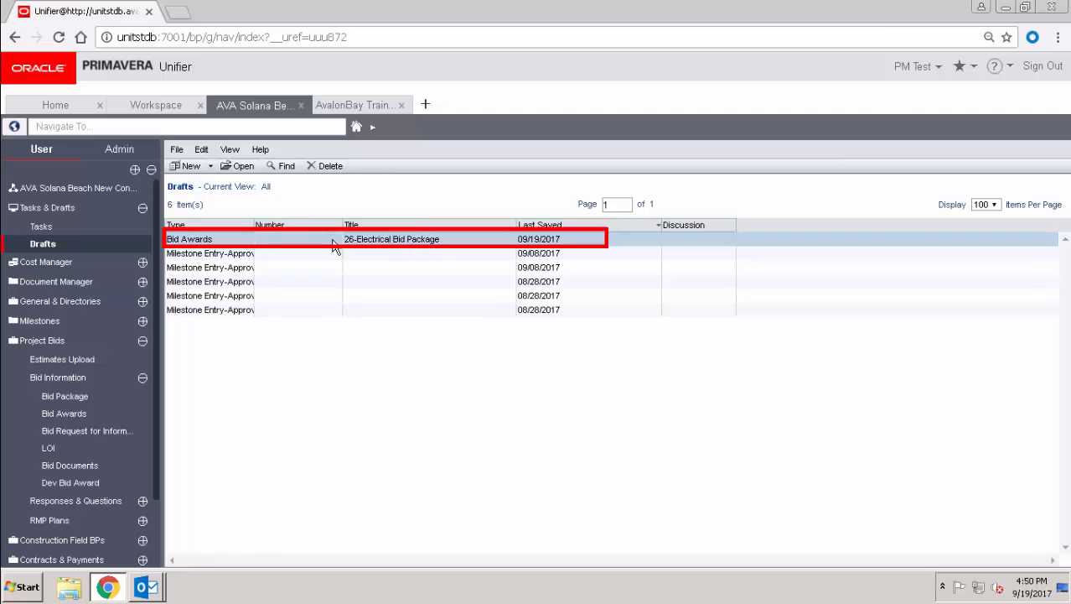
- Reopen the 26-Electrical Bid Package draft full-screen on its Bidders List
{"action": "double_click", "coordinate": [334, 243]}
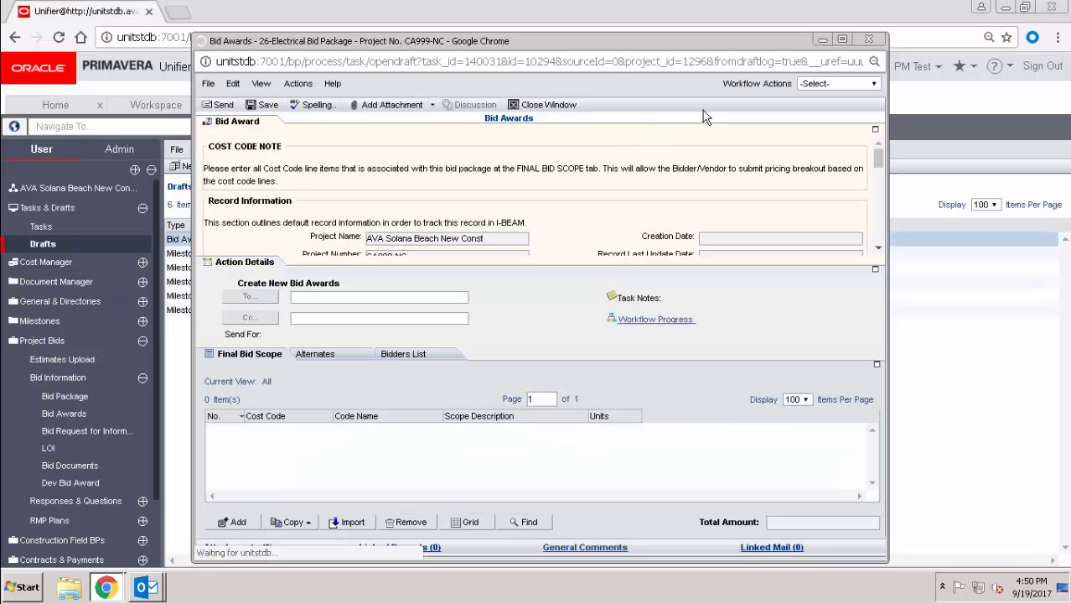
{"action": "left_click", "coordinate": [842, 38]}
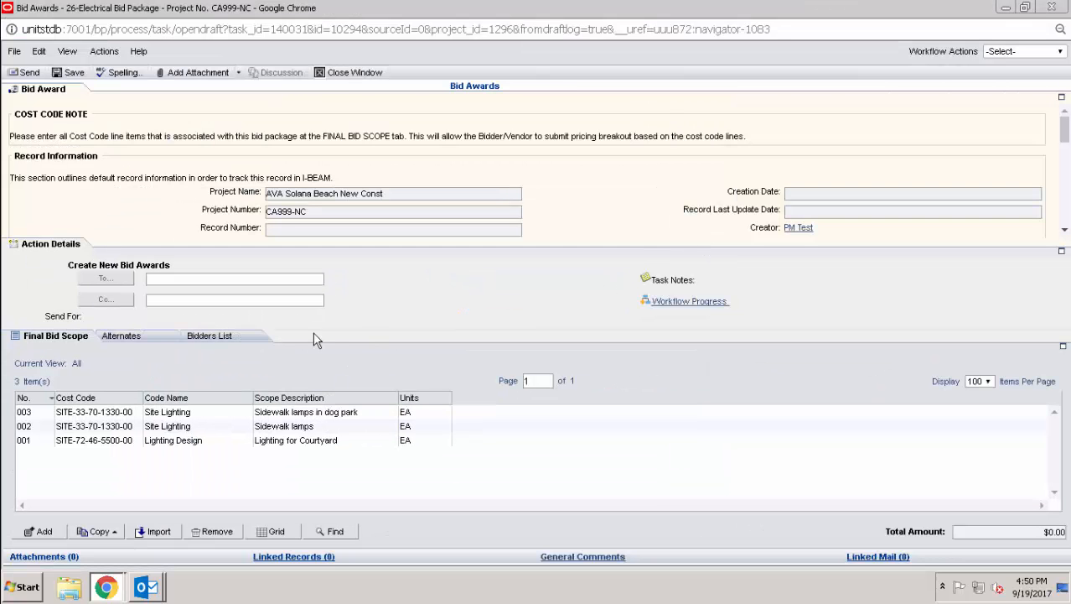
{"action": "left_click", "coordinate": [257, 338]}
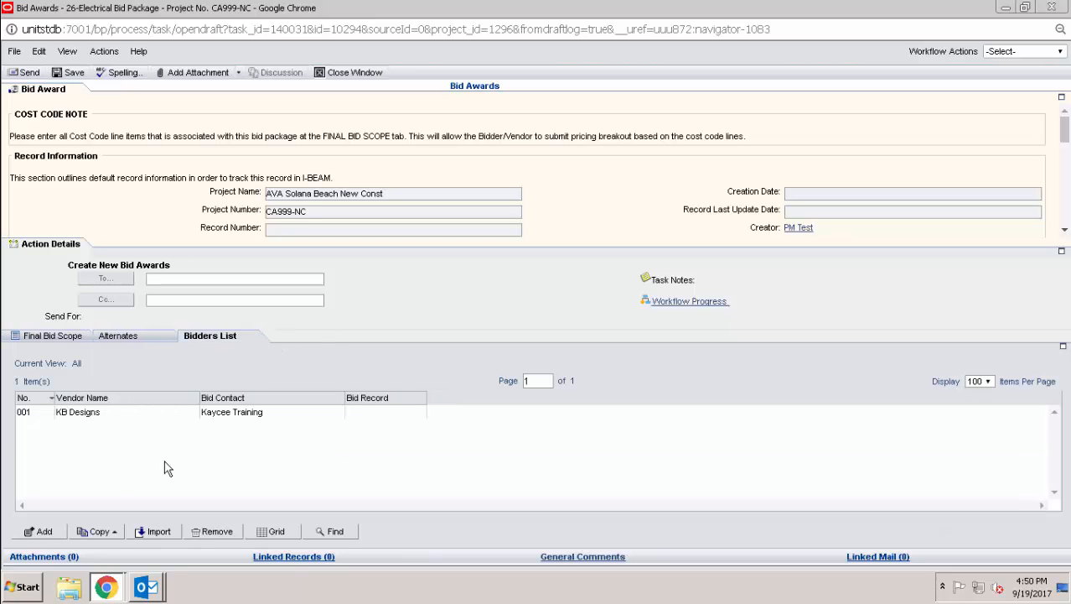
- Add bidder 002 from a vendor search for 'pegg', with its matching bid contact
{"action": "left_click", "coordinate": [44, 533]}
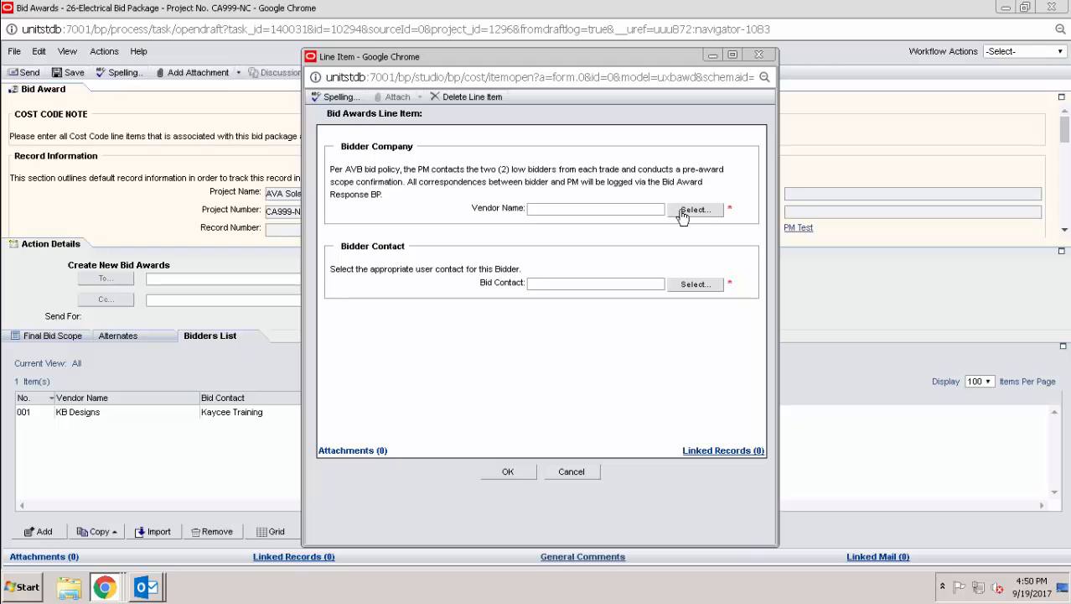
{"action": "left_click", "coordinate": [694, 209]}
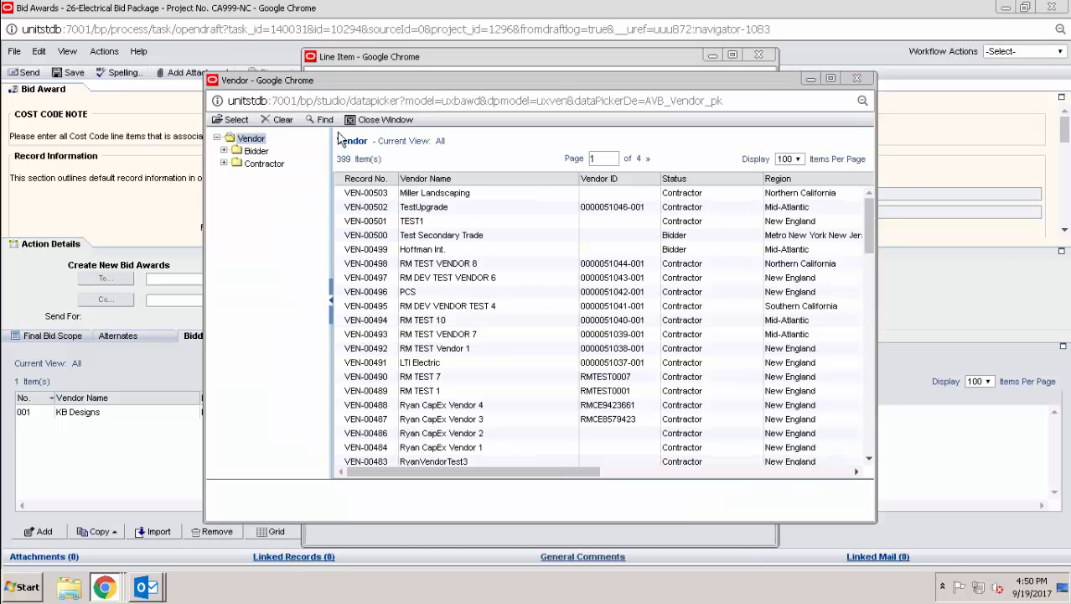
{"action": "left_click", "coordinate": [323, 120]}
{"action": "type", "text": "p"}
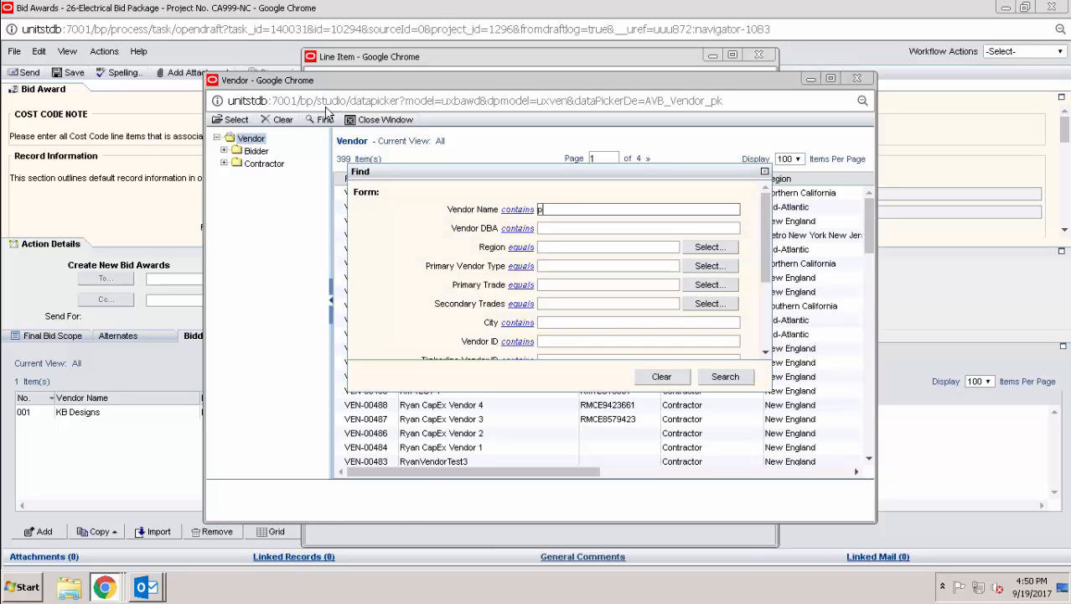
{"action": "type", "text": "eggy"}
{"action": "key", "text": "Return"}
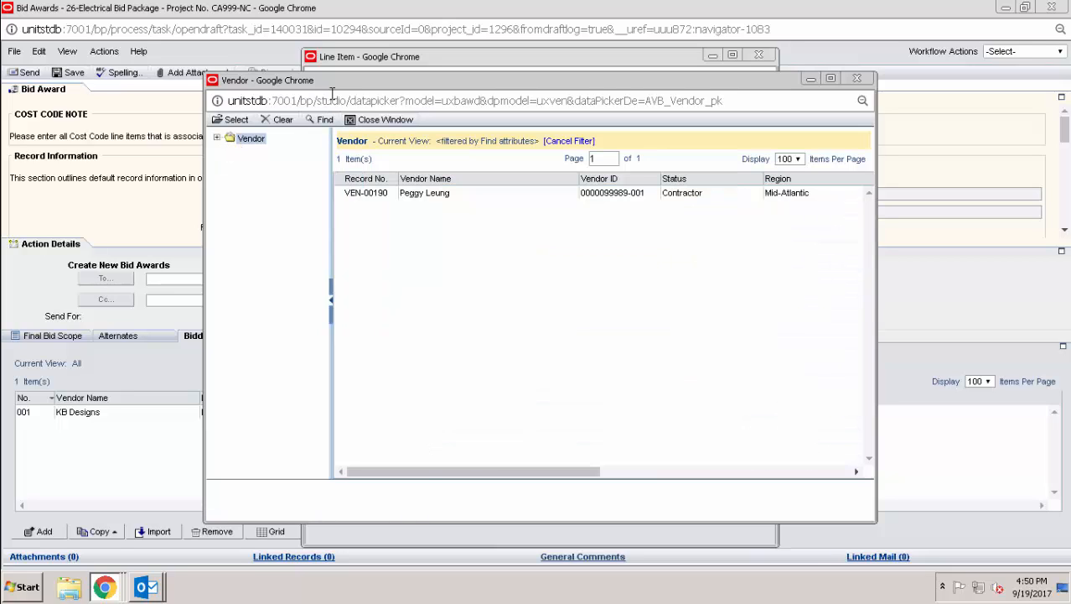
{"action": "double_click", "coordinate": [413, 194]}
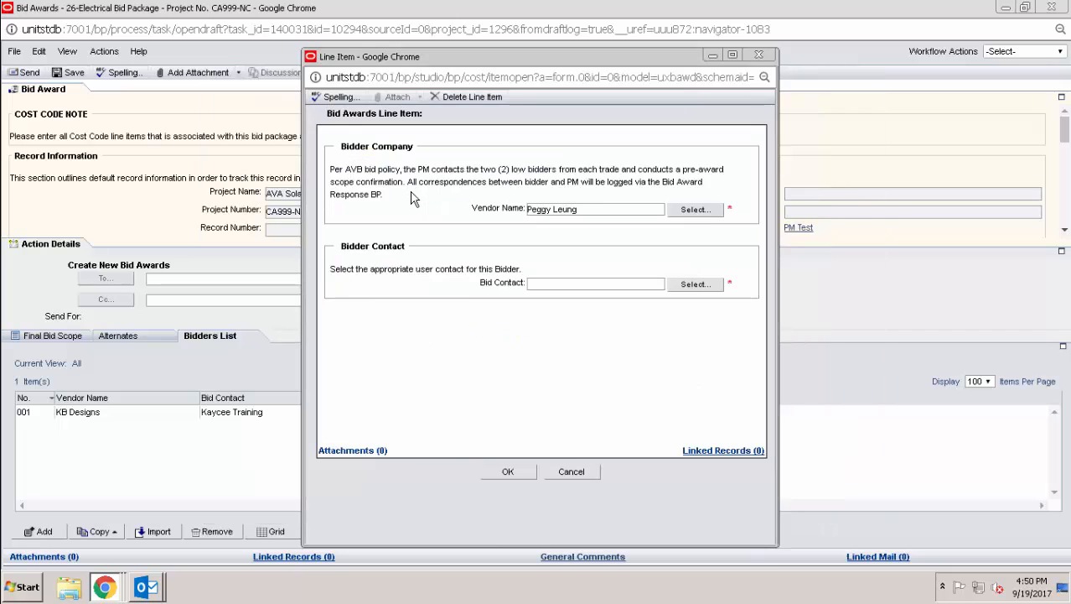
{"action": "left_click", "coordinate": [696, 285]}
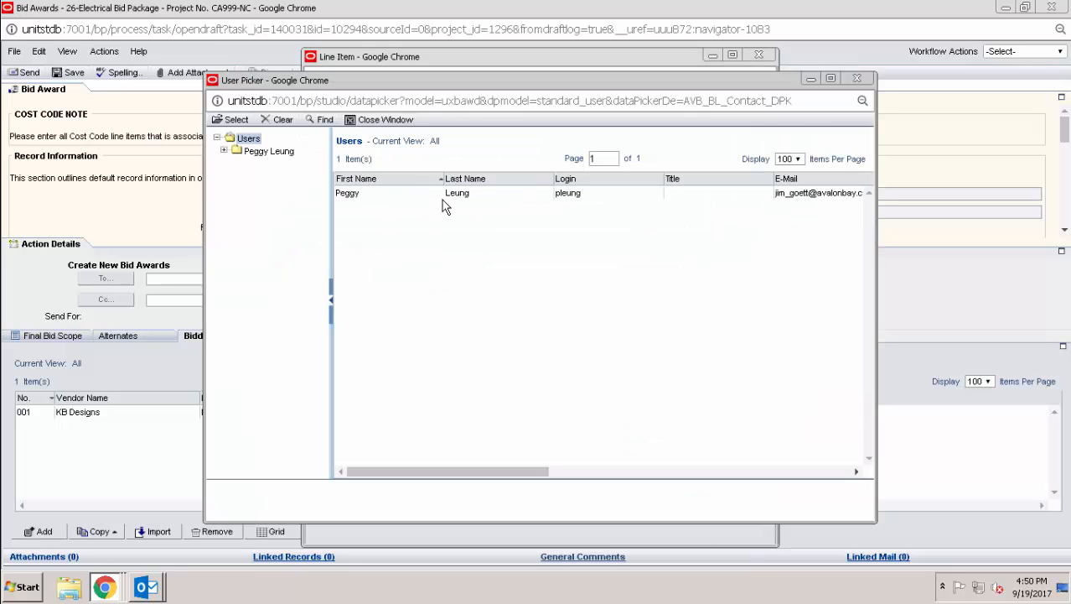
{"action": "double_click", "coordinate": [442, 196]}
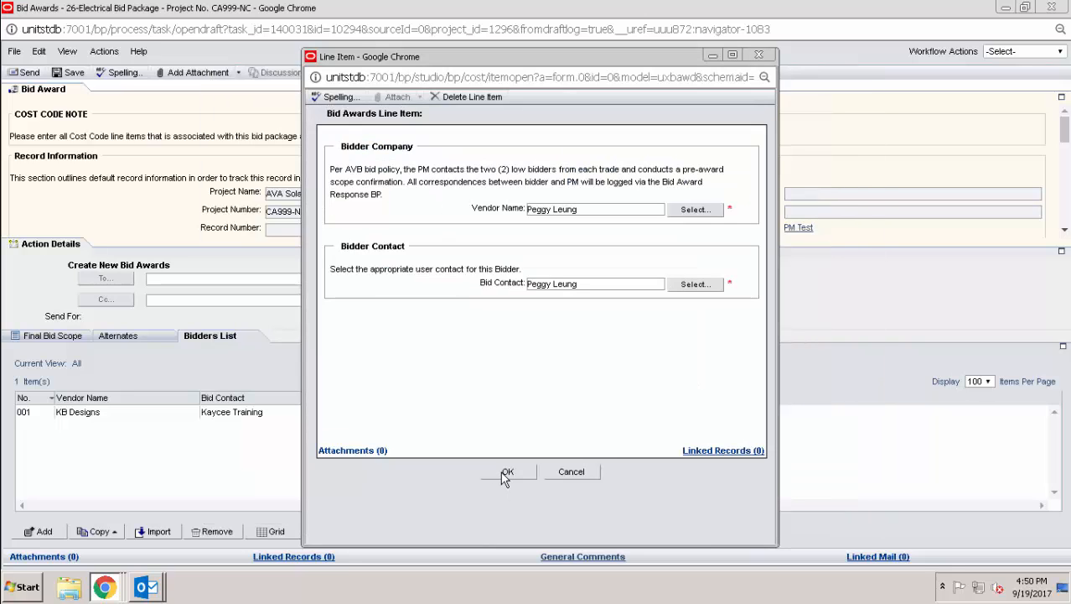
{"action": "left_click", "coordinate": [505, 473]}
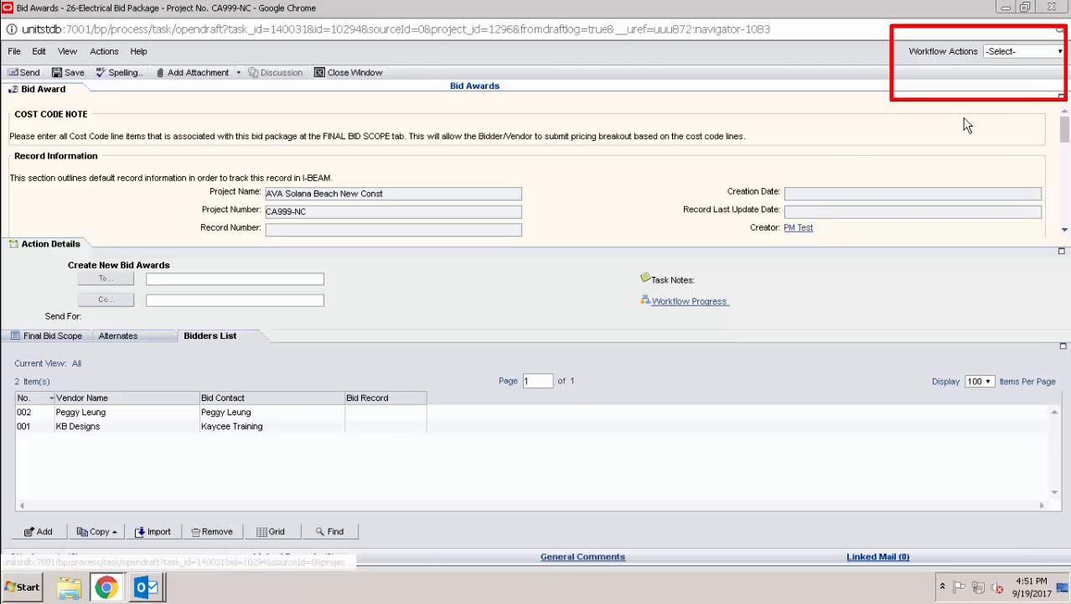
- Submit the two-bidder bid award via Workflow Actions and send it to 03 Out for Bid
{"action": "left_click", "coordinate": [1053, 55]}
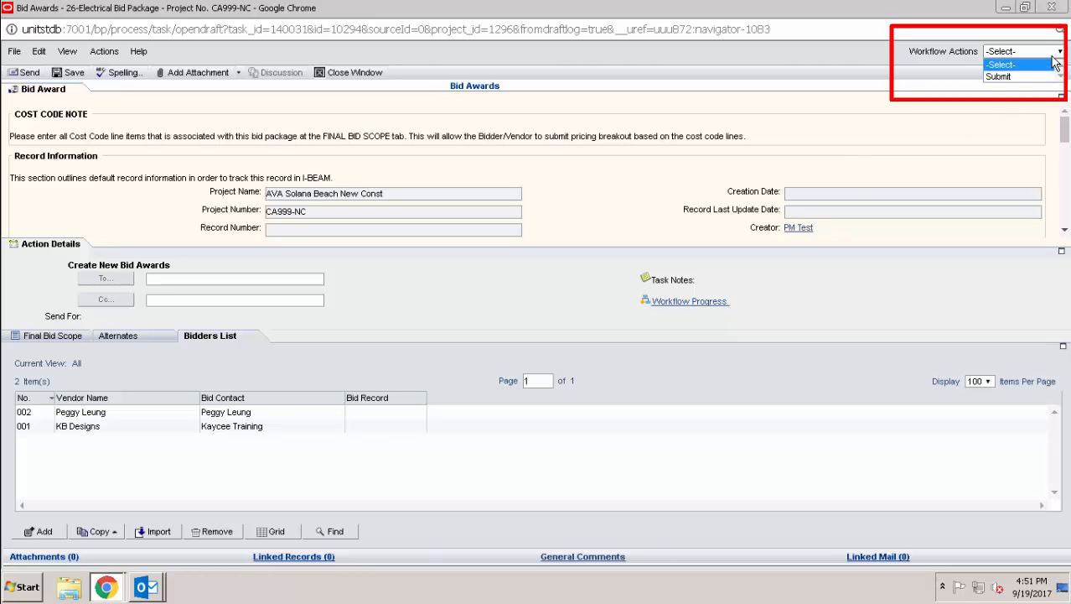
{"action": "left_click", "coordinate": [1036, 76]}
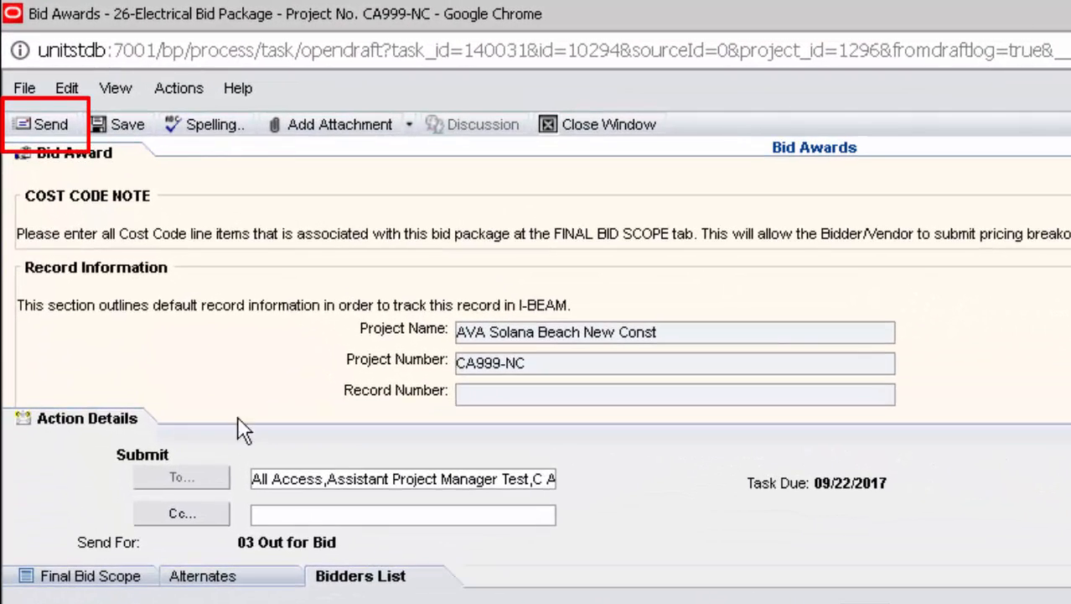
{"action": "left_click", "coordinate": [59, 127]}
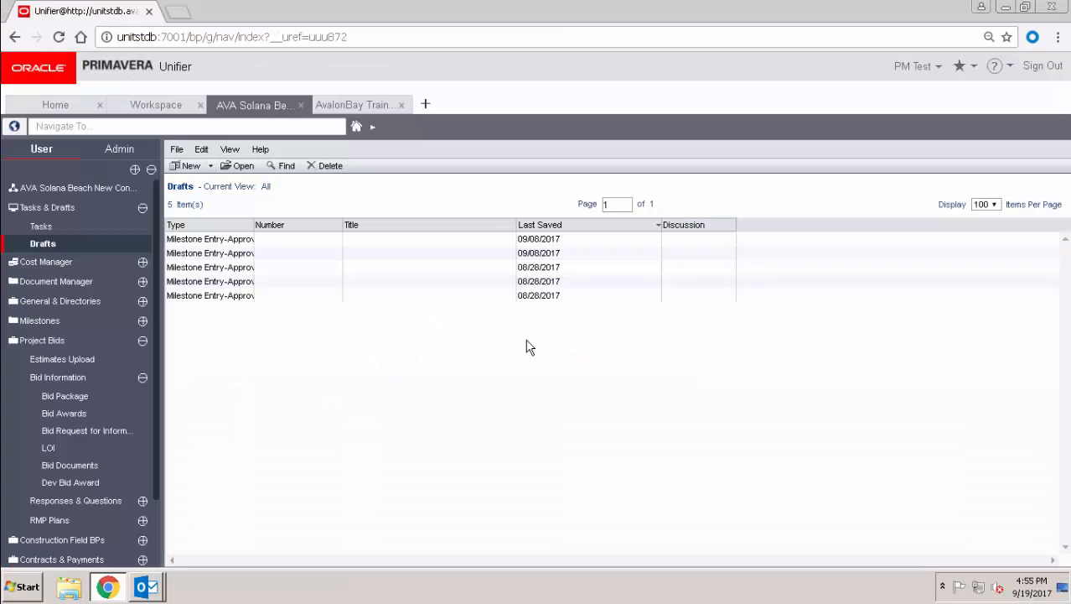
- Open the existing bid award from the Bid Awards log and show its Bidders List
{"action": "left_click", "coordinate": [84, 413]}
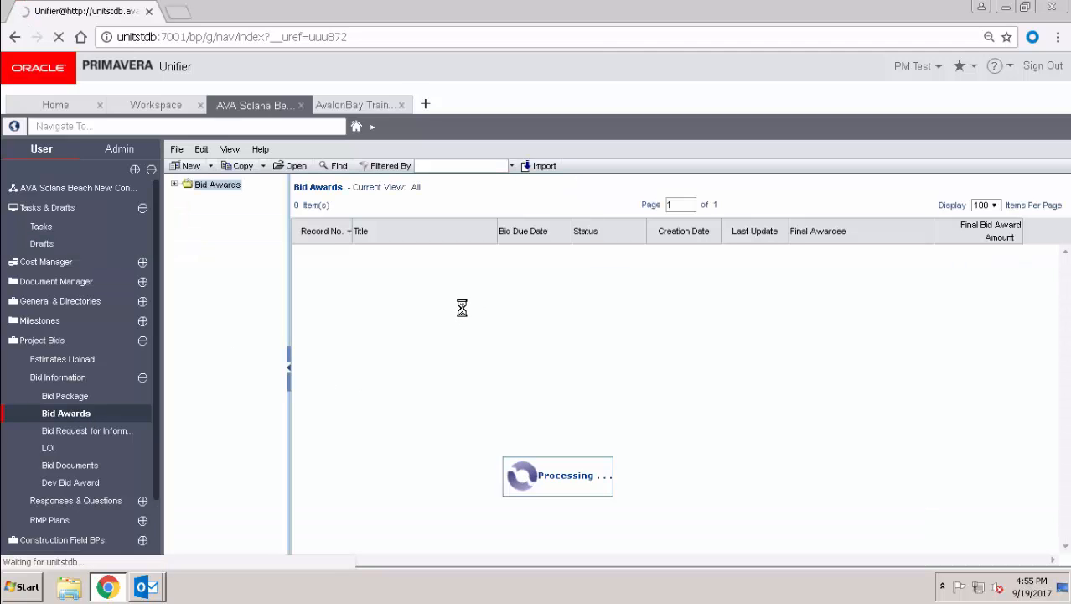
{"action": "double_click", "coordinate": [472, 254]}
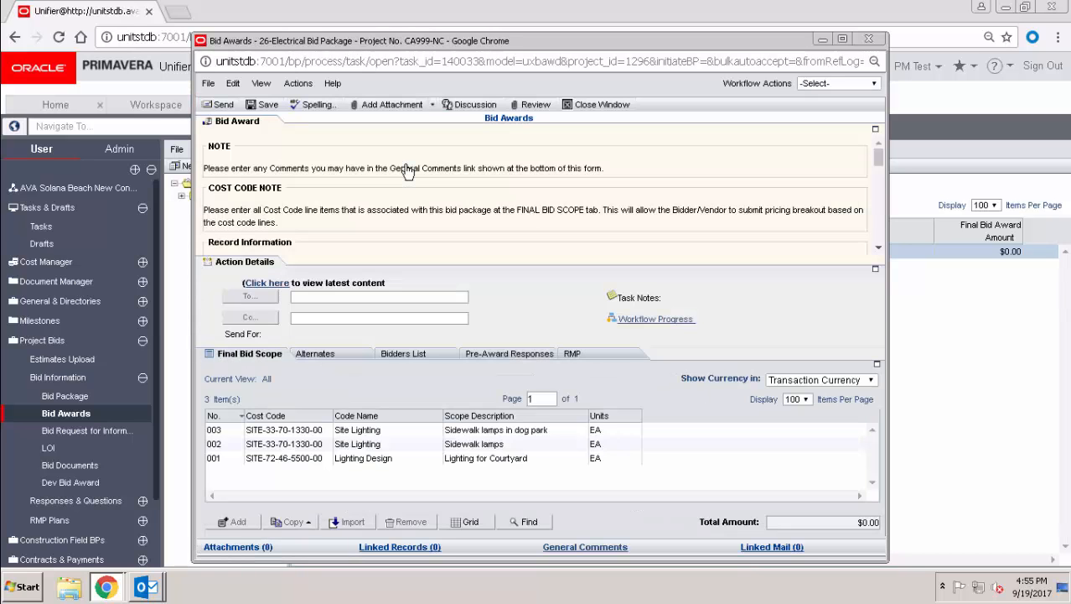
{"action": "left_click", "coordinate": [430, 357]}
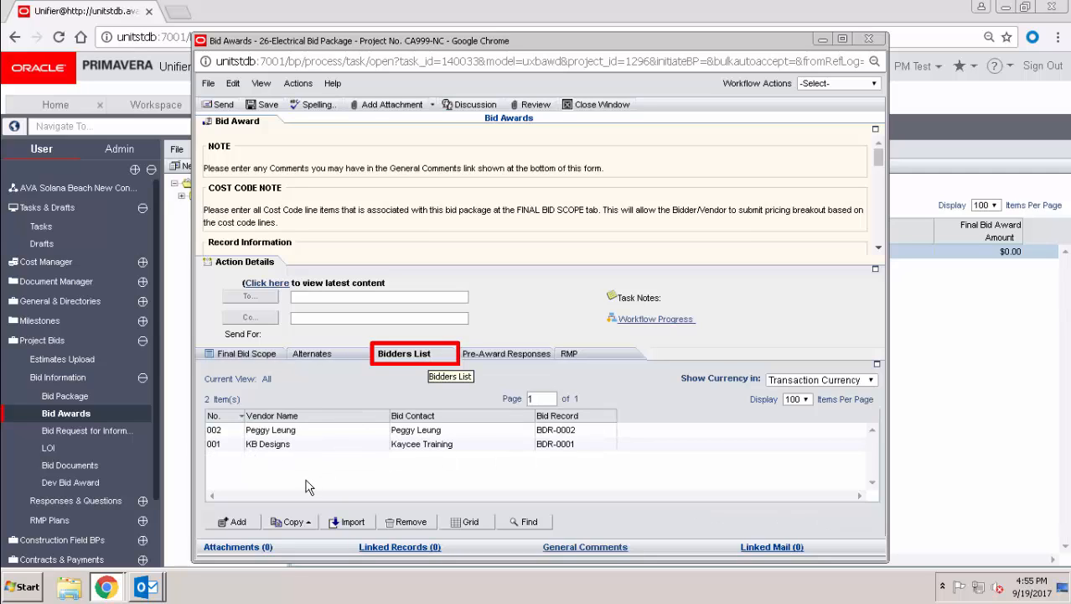
- Add Hobson Design as bidder 003 via a 'hob' vendor search, with its second contact
{"action": "left_click", "coordinate": [234, 521]}
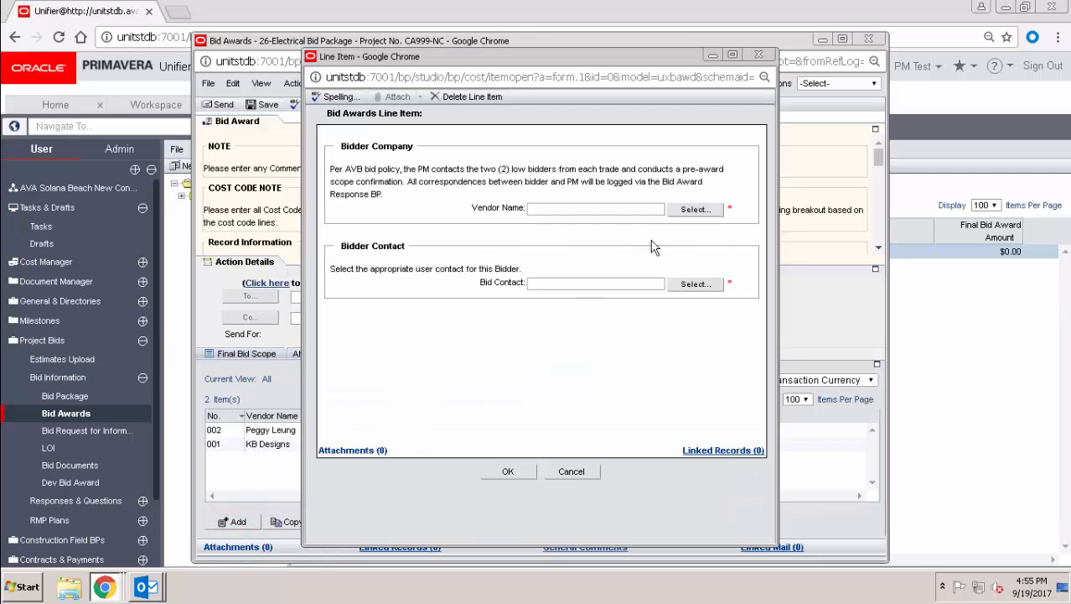
{"action": "left_click", "coordinate": [685, 212]}
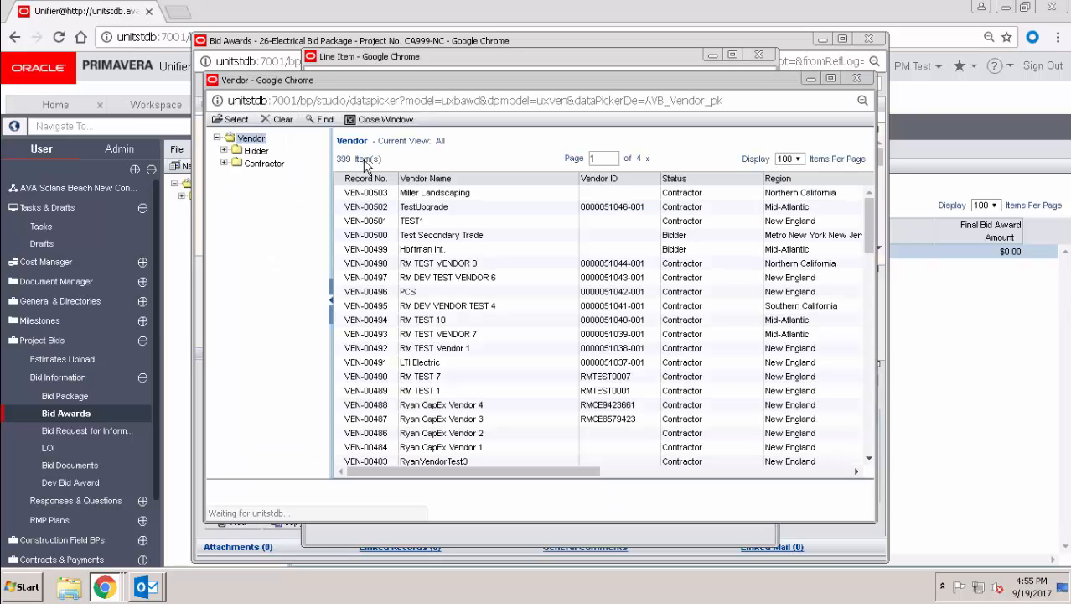
{"action": "left_click", "coordinate": [322, 120]}
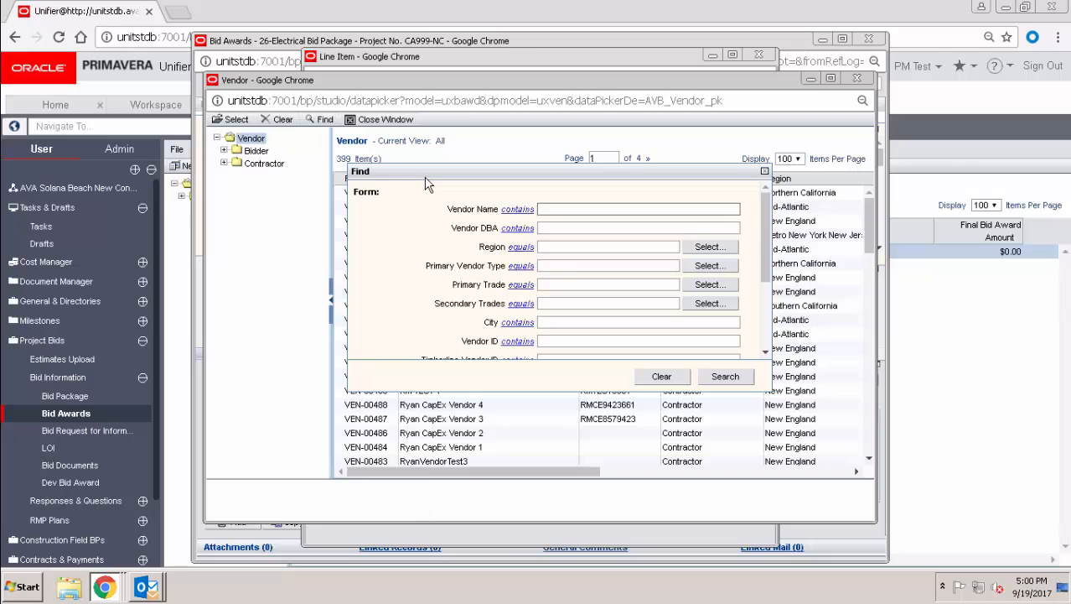
{"action": "type", "text": "hob"}
{"action": "left_click", "coordinate": [723, 374]}
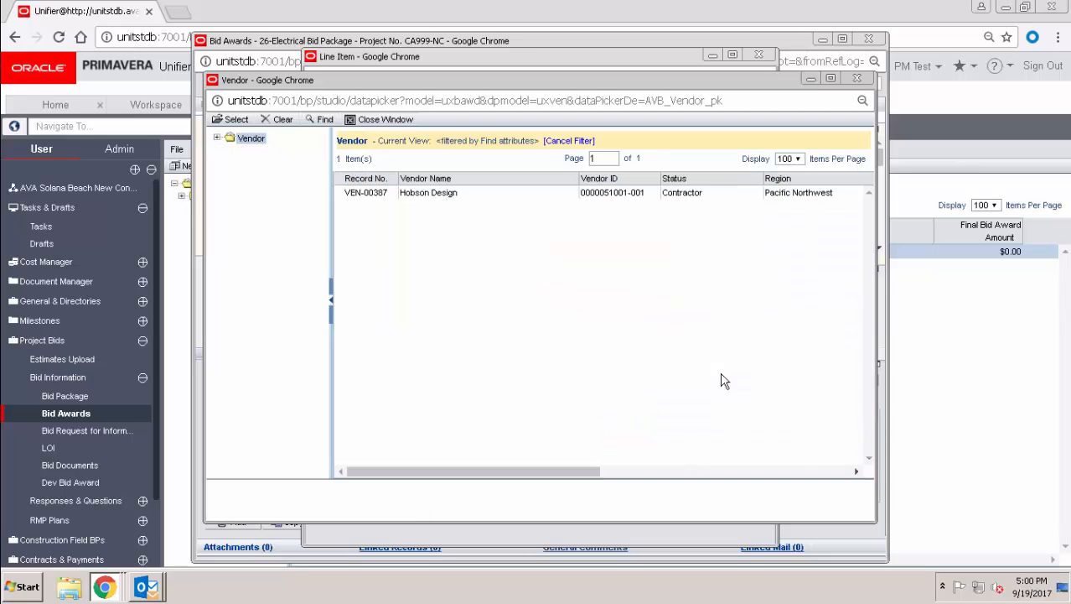
{"action": "left_click", "coordinate": [503, 196]}
{"action": "double_click", "coordinate": [502, 194]}
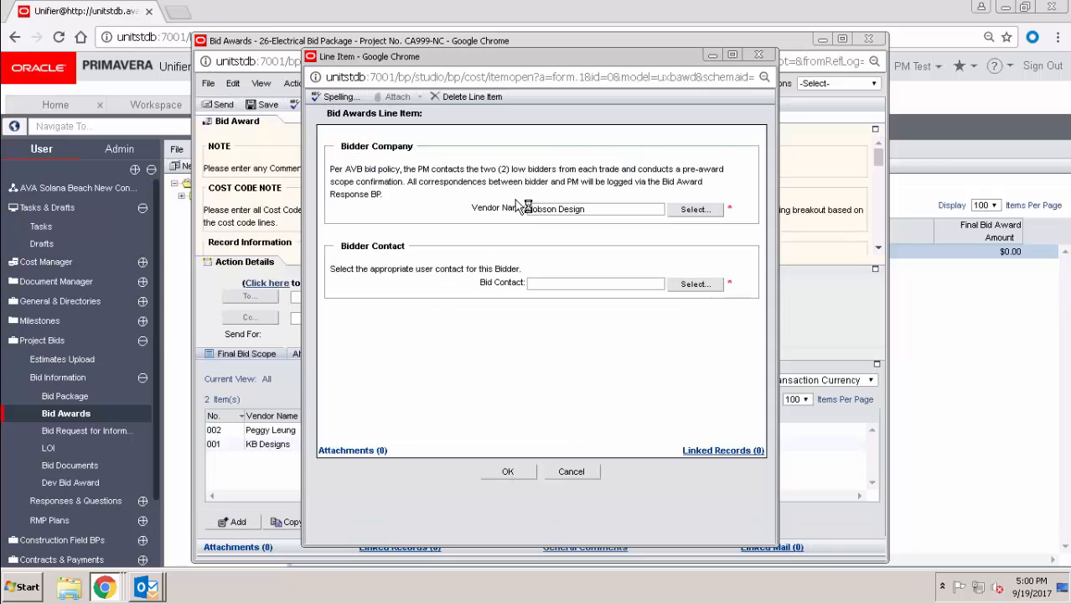
{"action": "left_click", "coordinate": [689, 285]}
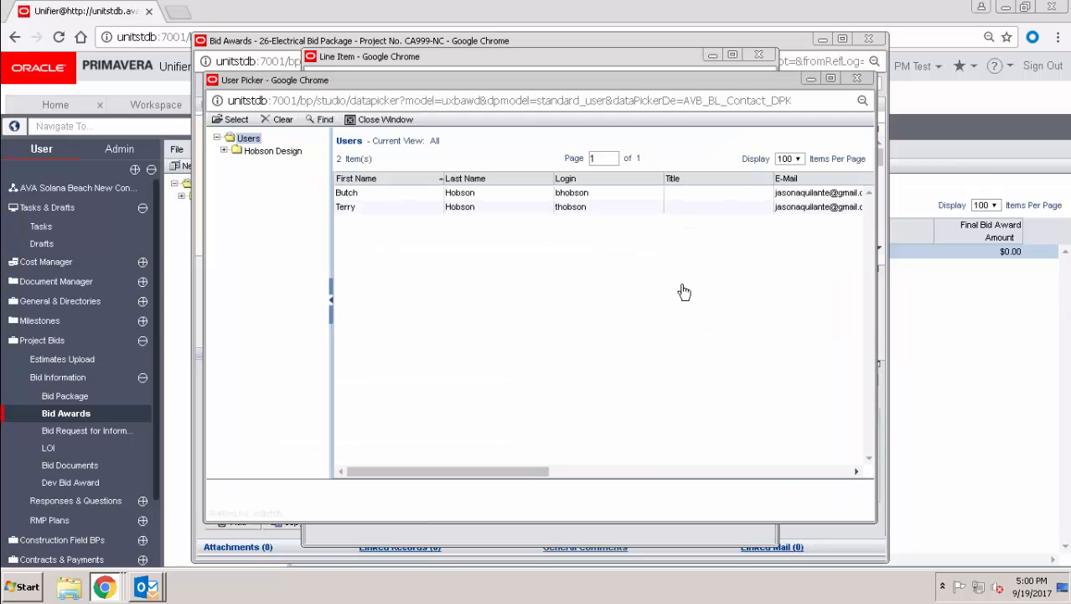
{"action": "double_click", "coordinate": [613, 211]}
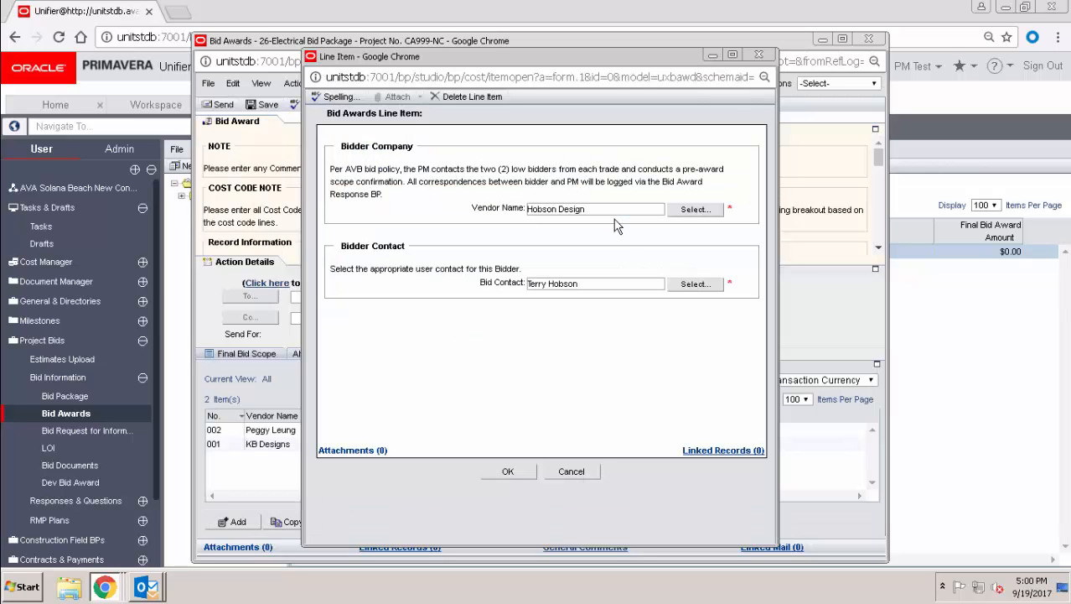
{"action": "left_click", "coordinate": [512, 472]}
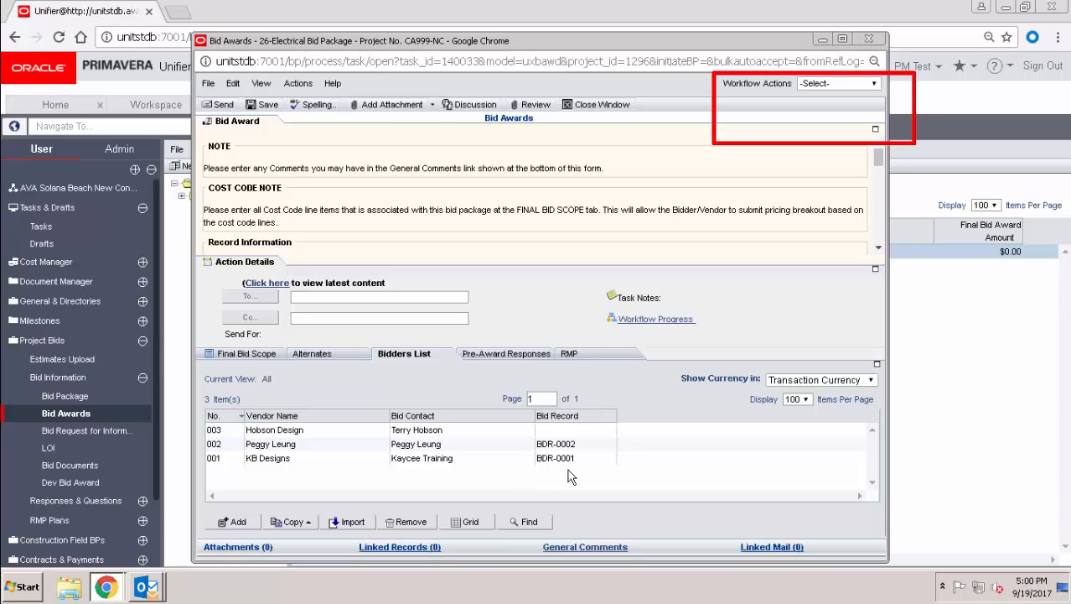
- Choose Add Bidders to Scope as the workflow action and send the three-bidder record
{"action": "left_click", "coordinate": [816, 85]}
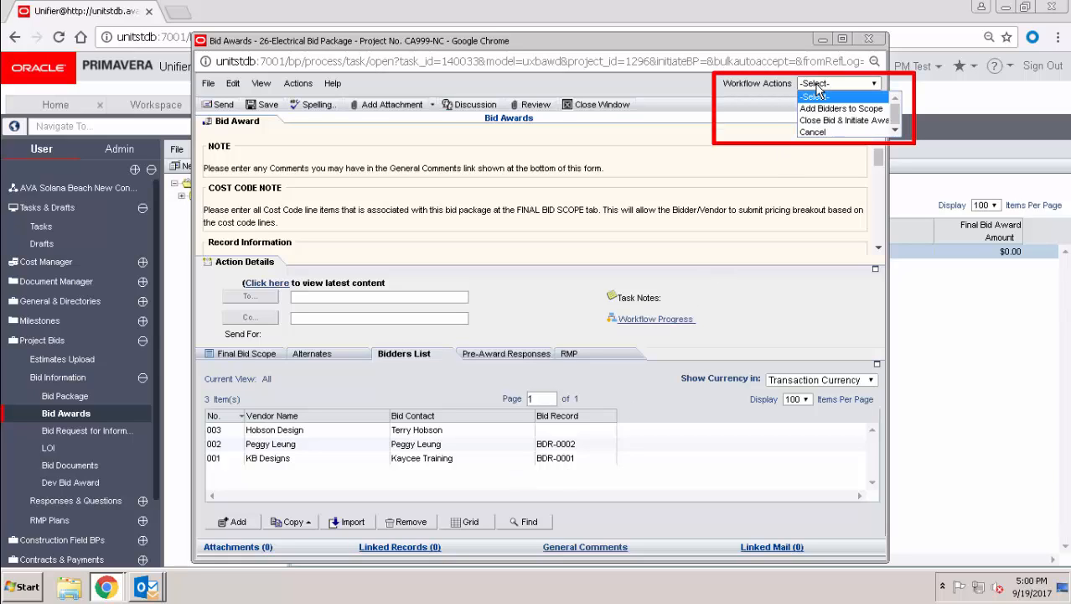
{"action": "left_click", "coordinate": [835, 109]}
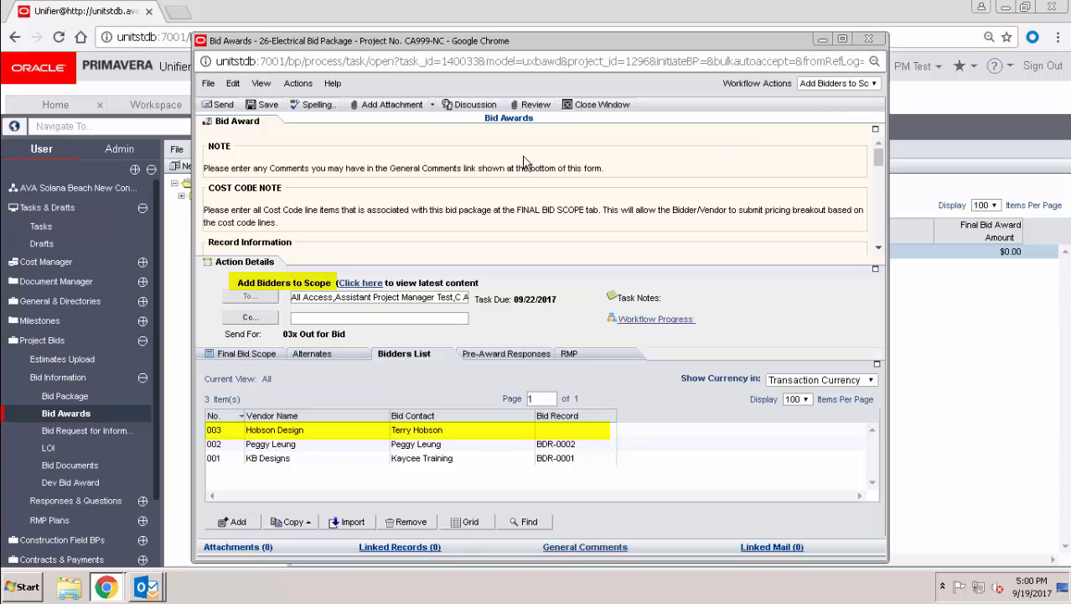
{"action": "left_click", "coordinate": [223, 106]}
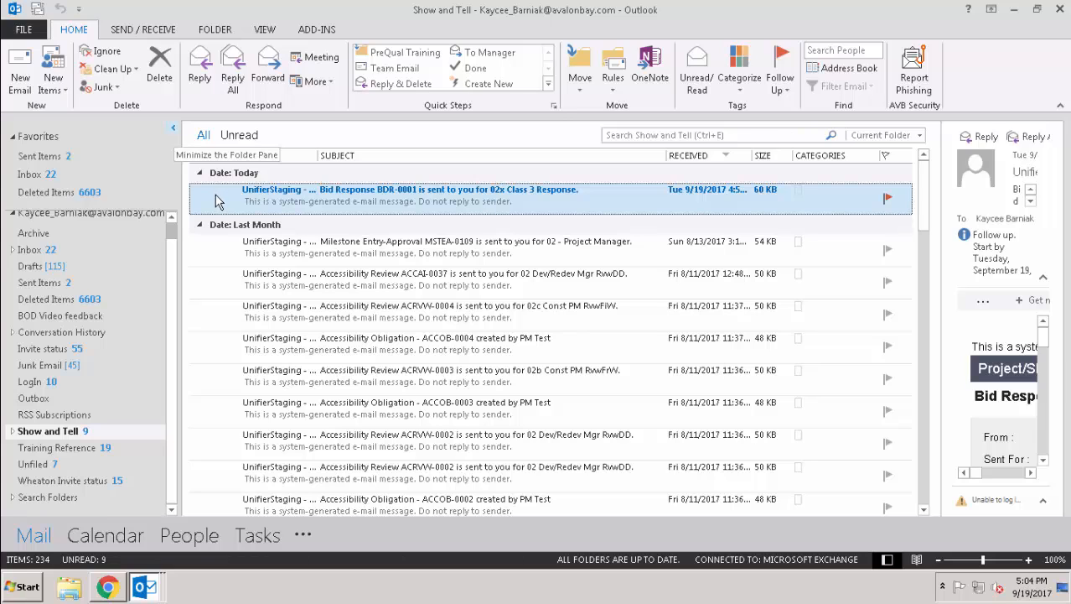
- Open the Bid Response BDR-0001 email, read through it, and follow its Unifier Login link
{"action": "double_click", "coordinate": [215, 195]}
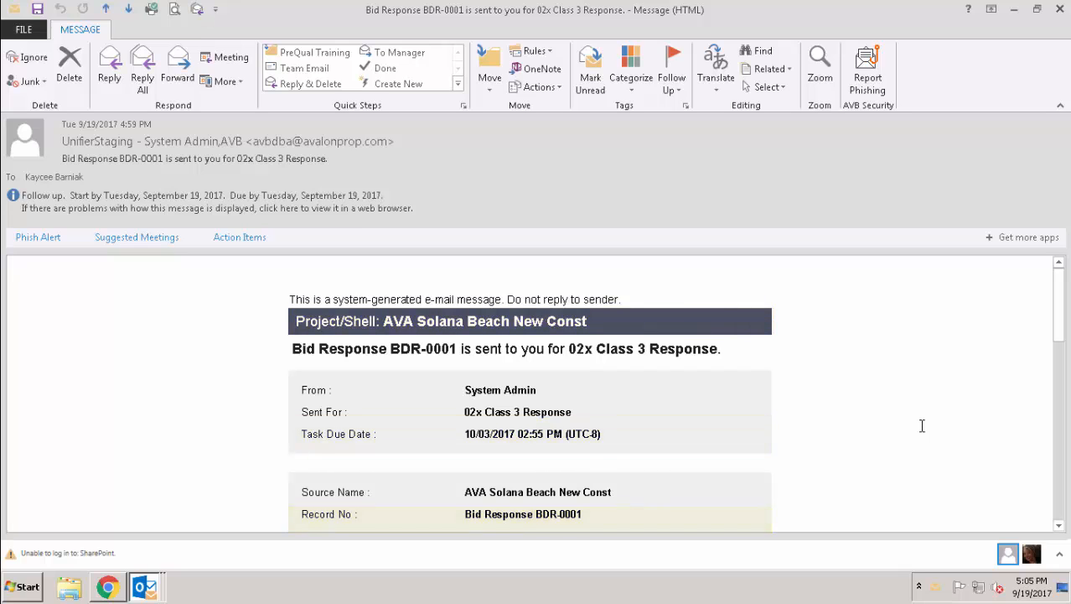
{"action": "scroll", "coordinate": [923, 426], "scroll_direction": "down", "scroll_amount": 5}
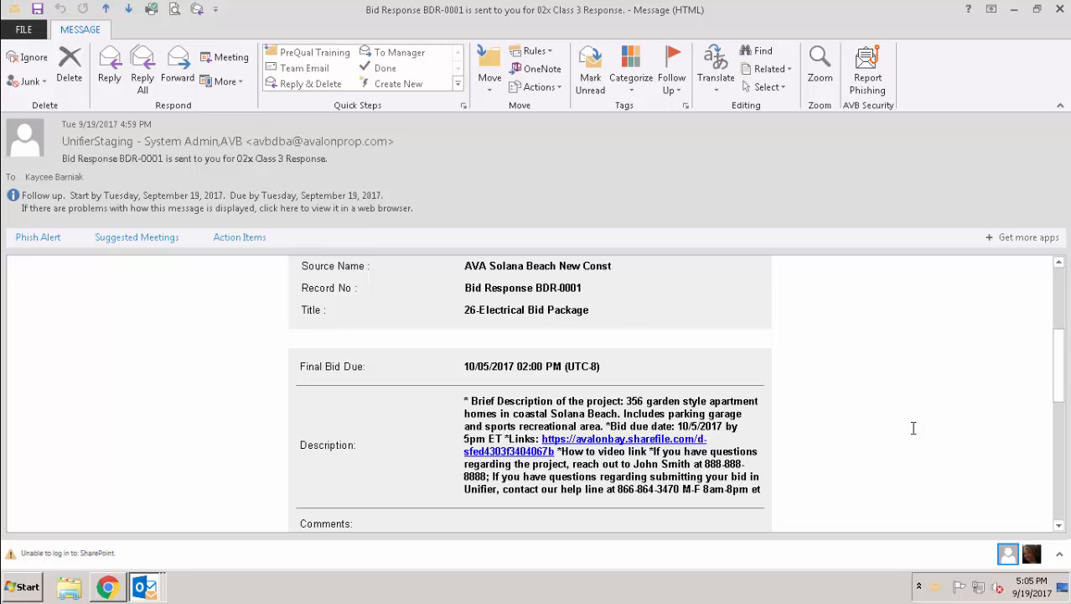
{"action": "scroll", "coordinate": [913, 428], "scroll_direction": "down", "scroll_amount": 4}
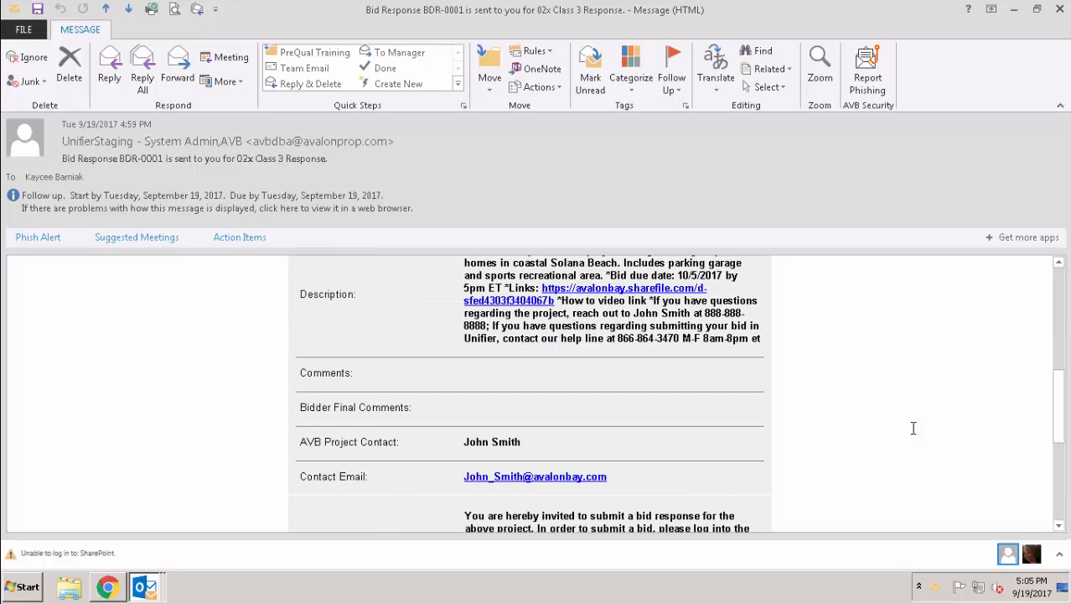
{"action": "scroll", "coordinate": [913, 428], "scroll_direction": "down", "scroll_amount": 1}
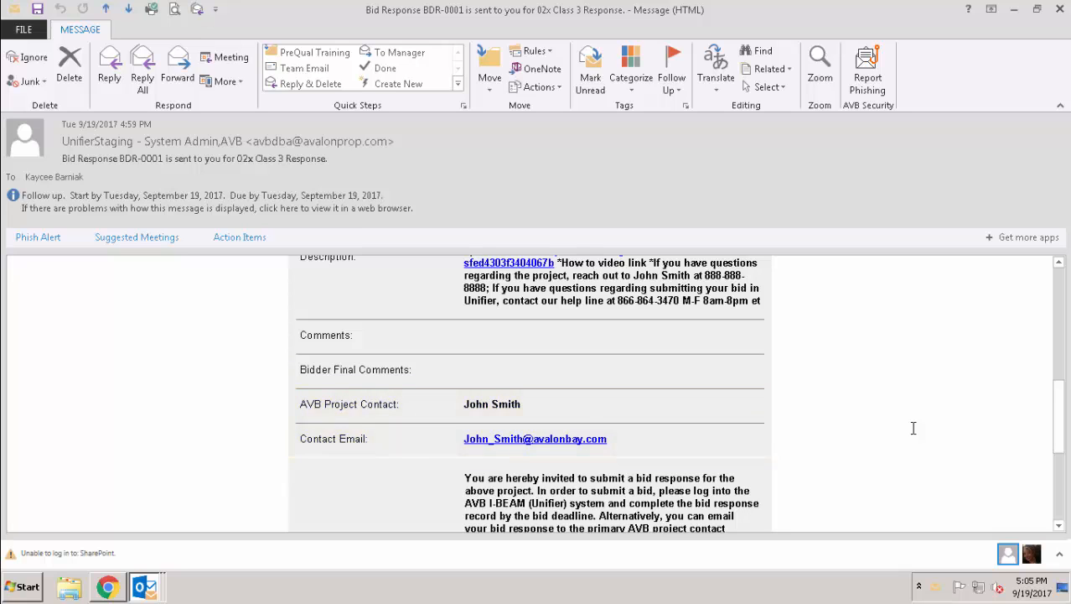
{"action": "scroll", "coordinate": [914, 428], "scroll_direction": "down", "scroll_amount": 3}
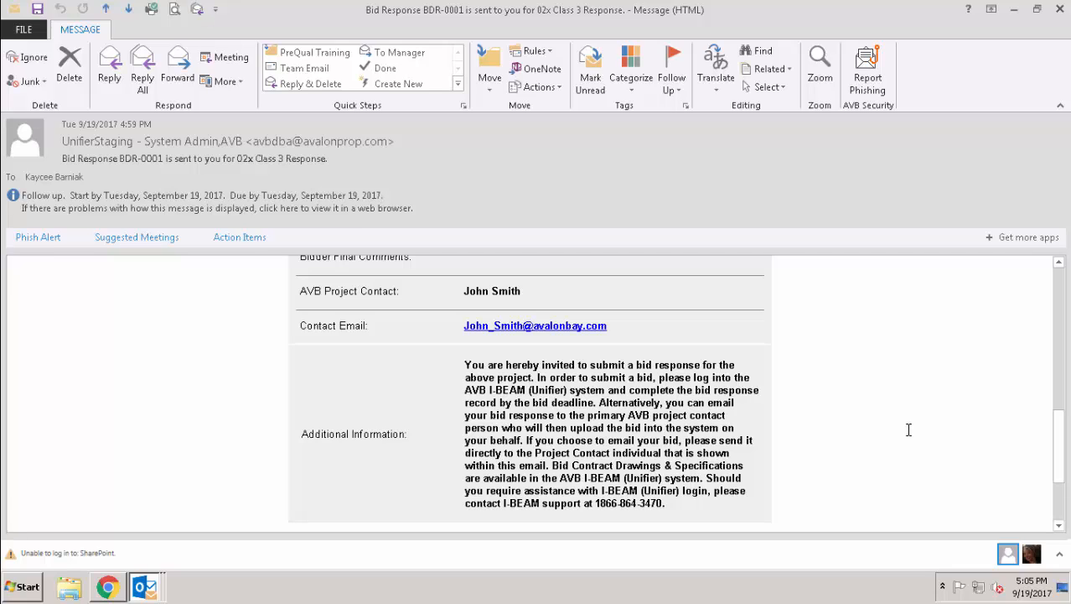
{"action": "scroll", "coordinate": [910, 427], "scroll_direction": "down", "scroll_amount": 3}
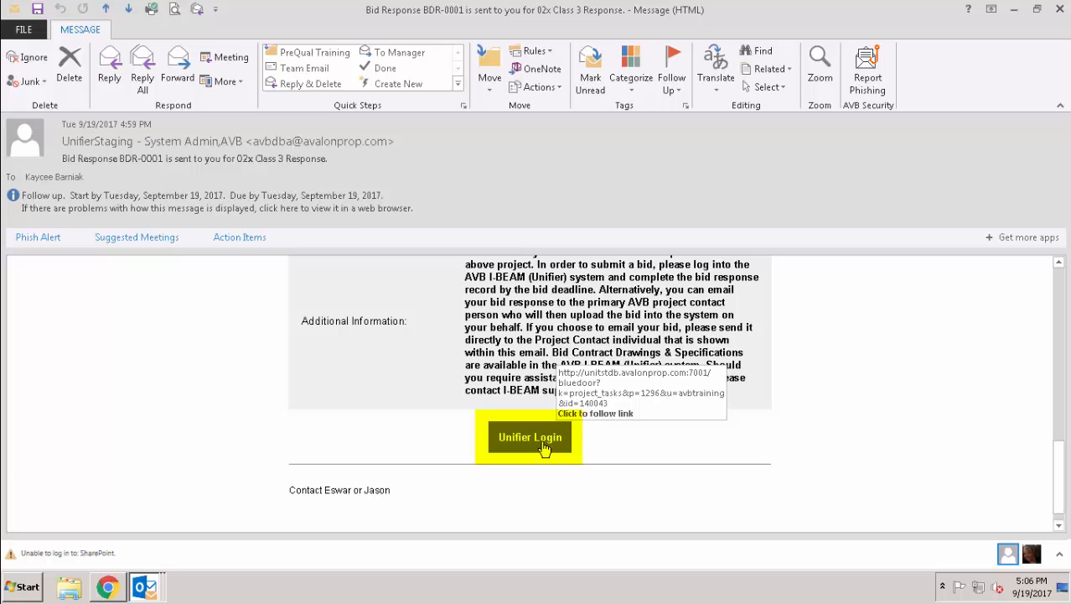
{"action": "left_click", "coordinate": [542, 445]}
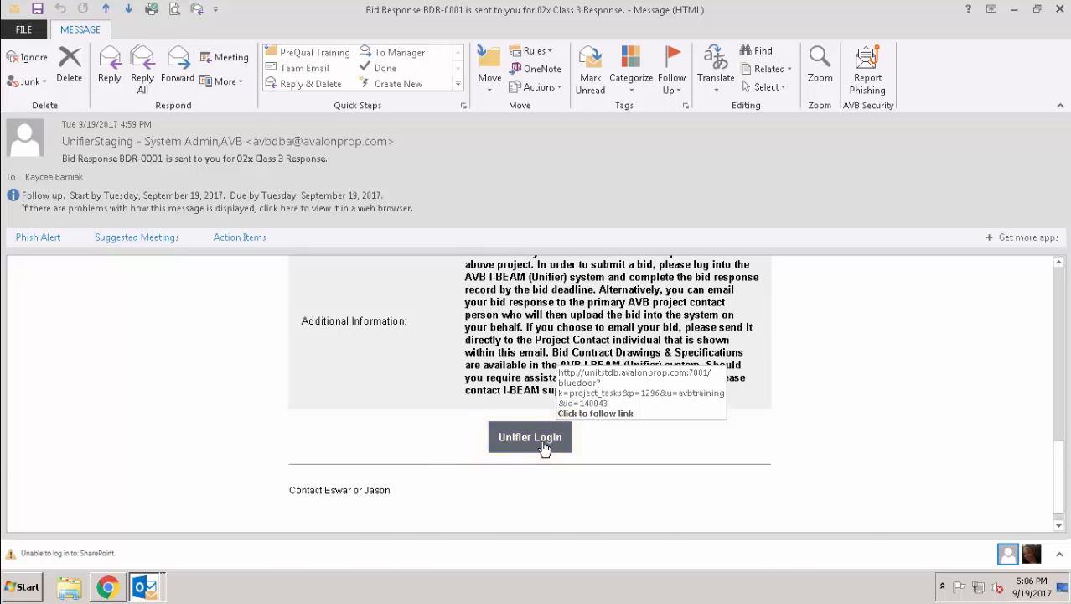